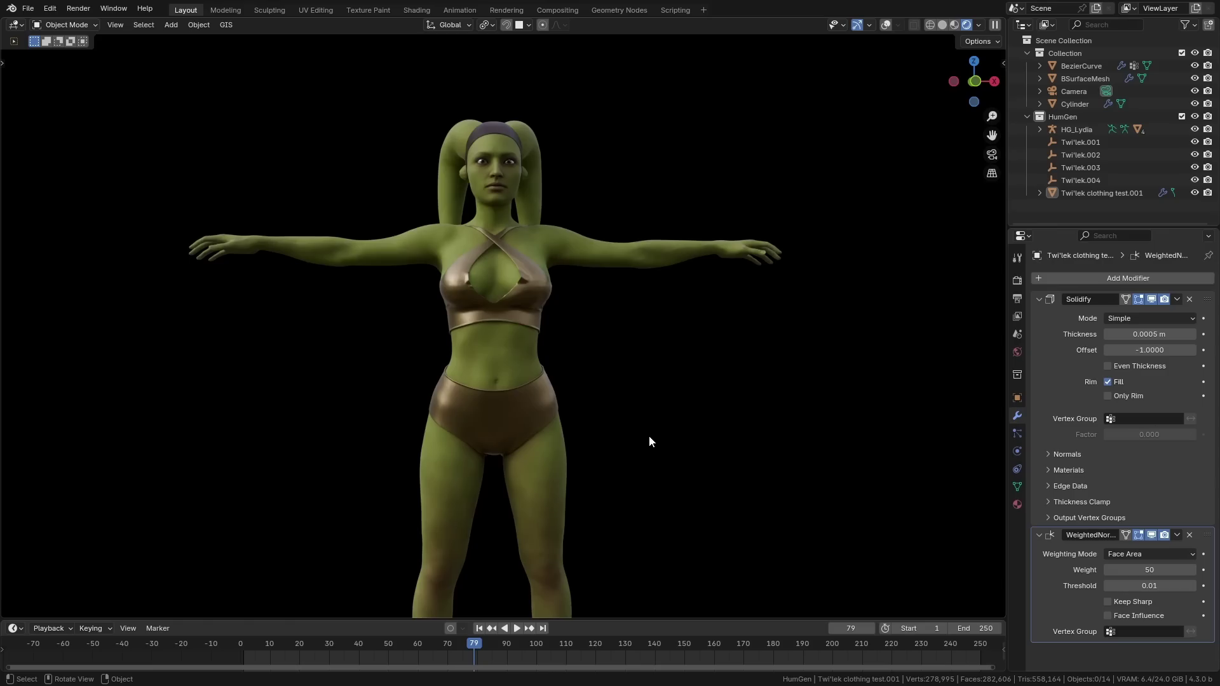
Step: Orbit the view slightly around Twi'lek 1 at frame 87
middle_drag(649, 436, 669, 437)
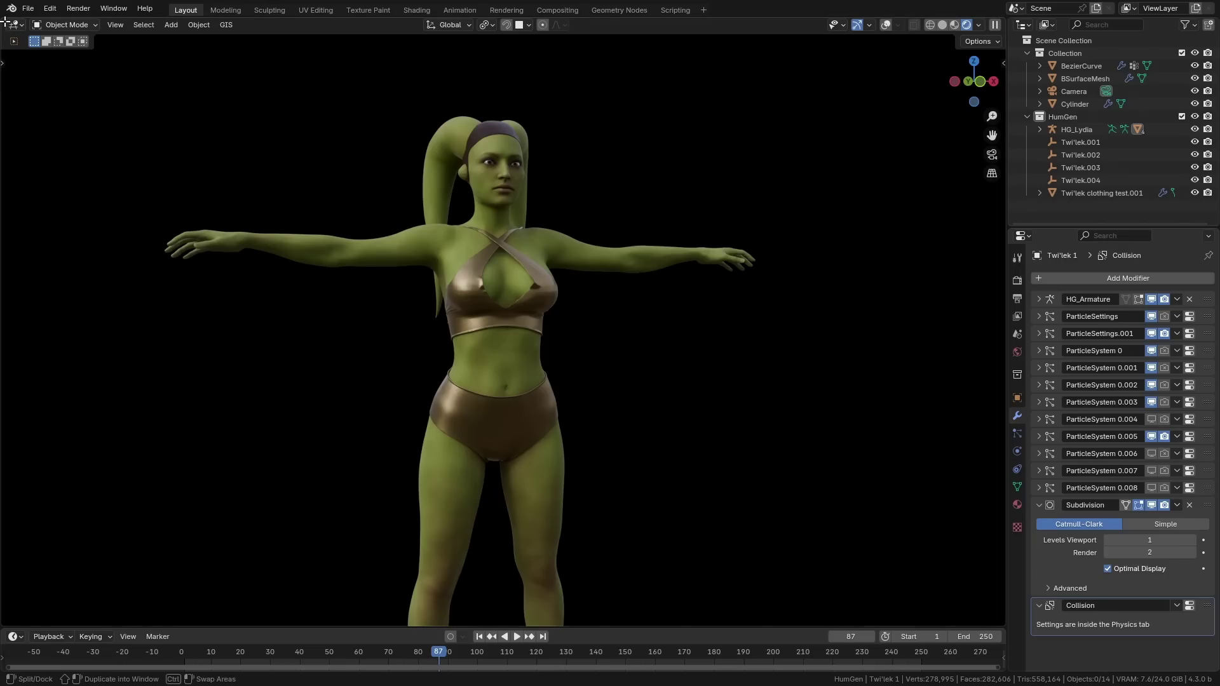
Step: Split the viewport, show the left view in Rendered shading and orbit it around the figure
mouse_move(5, 23)
mouse_down()
mouse_move(237, 139)
mouse_move(373, 174)
mouse_move(386, 203)
mouse_move(448, 216)
mouse_move(462, 267)
mouse_move(867, 412)
mouse_move(205, 418)
mouse_move(634, 357)
mouse_move(476, 254)
mouse_move(438, 190)
mouse_move(3, 6)
mouse_move(444, 281)
mouse_move(594, 280)
mouse_move(472, 280)
mouse_up()
key(z)
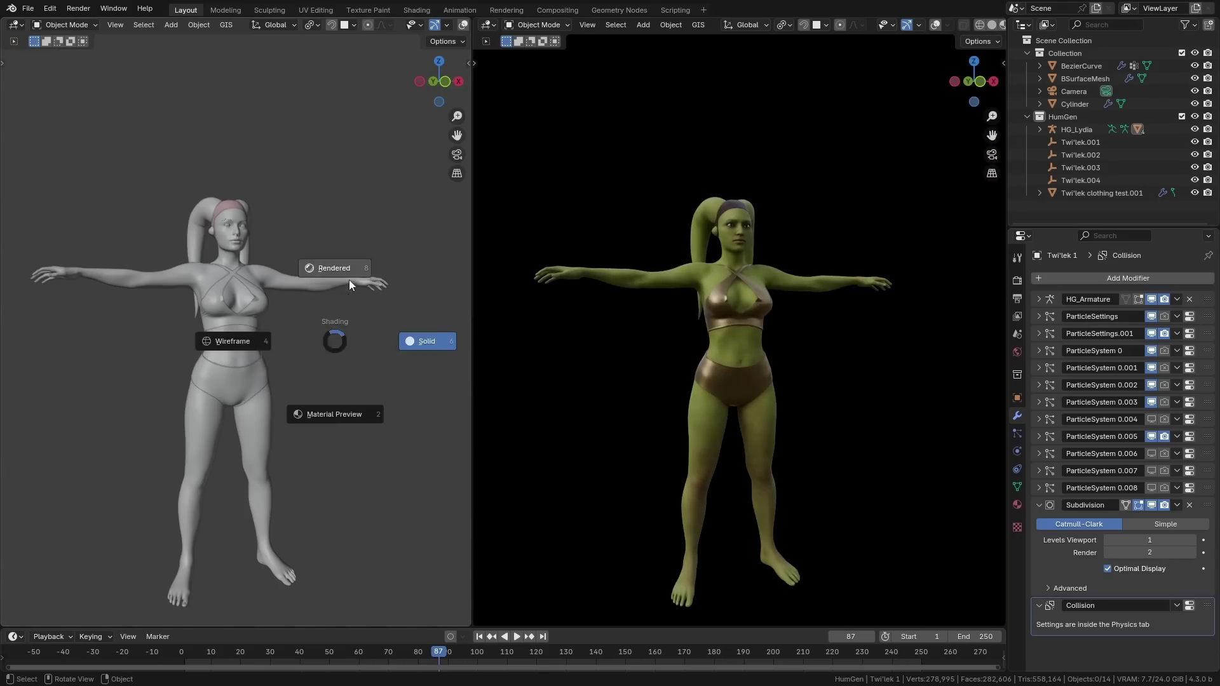
click(348, 279)
mouse_move(268, 348)
middle_down()
mouse_move(389, 338)
mouse_move(377, 340)
middle_up()
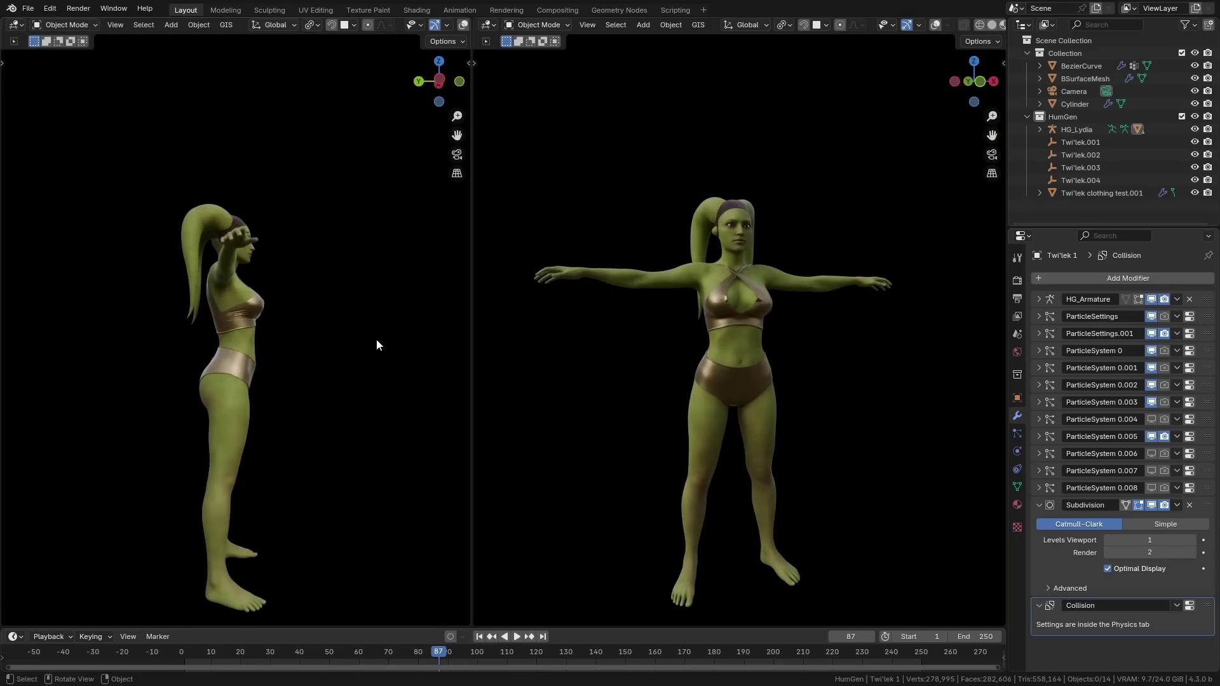
middle_drag(216, 307, 241, 356)
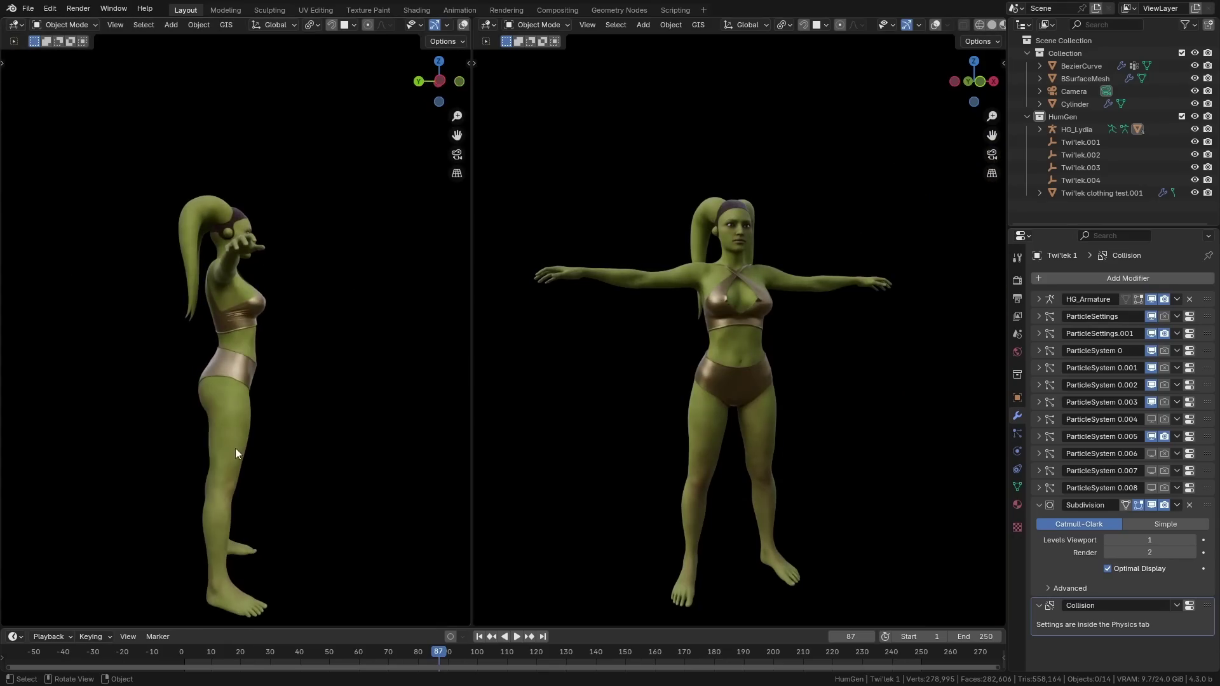
middle_drag(315, 357, 309, 405)
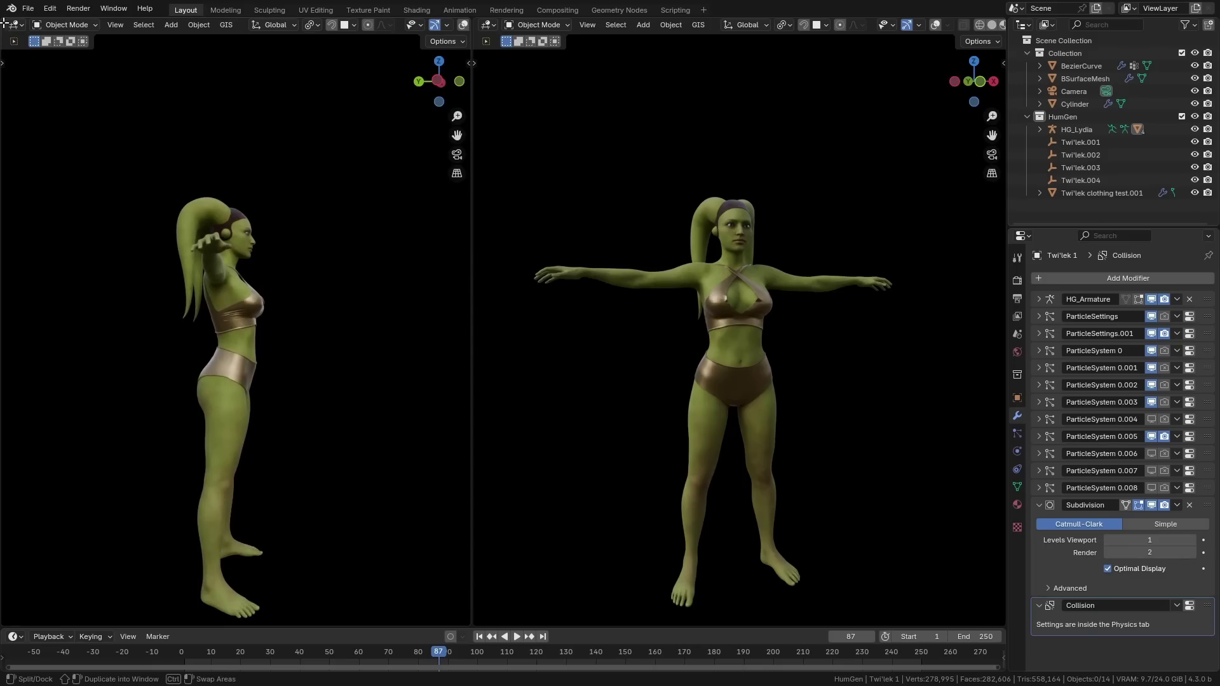
Step: Dock the extra view under Properties, set it to front view, then make it the right half
drag(5, 24, 1080, 521)
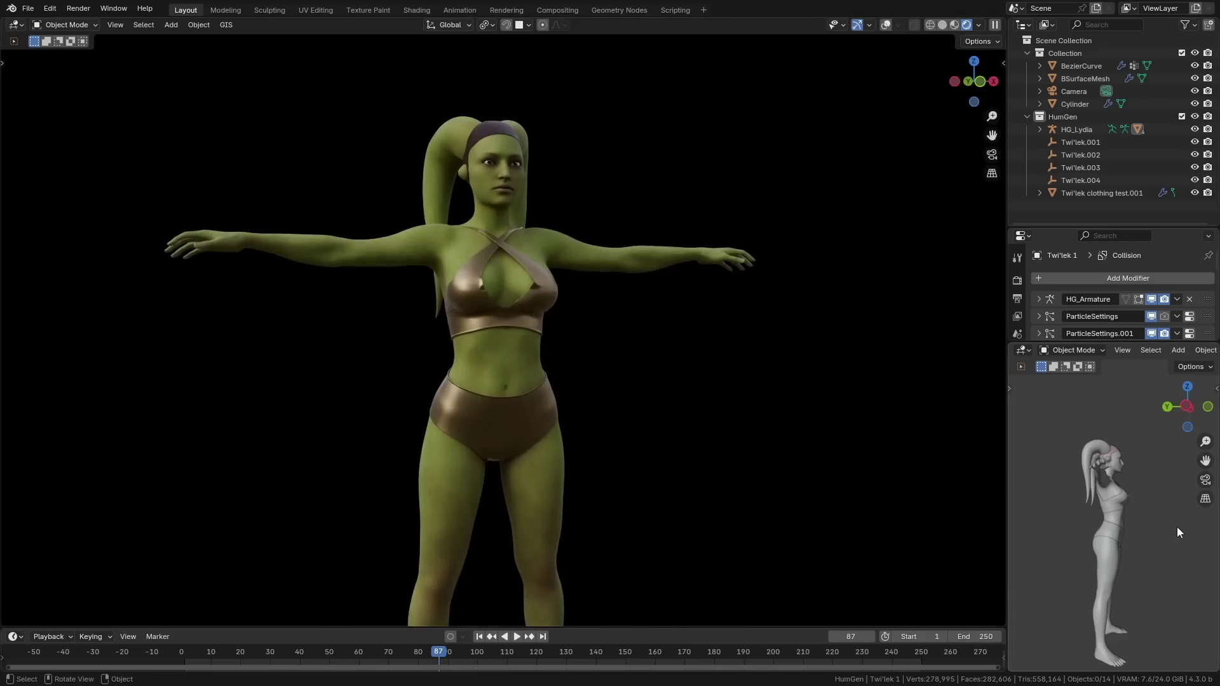
key(KP_1)
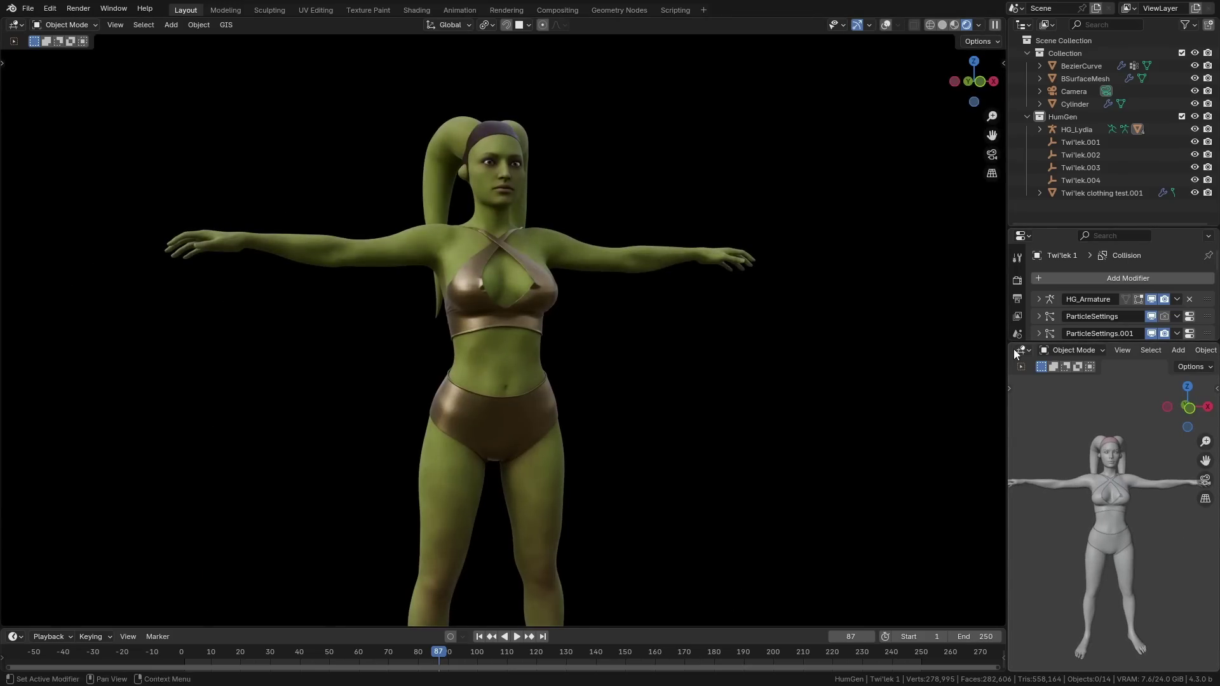
drag(1013, 349, 308, 368)
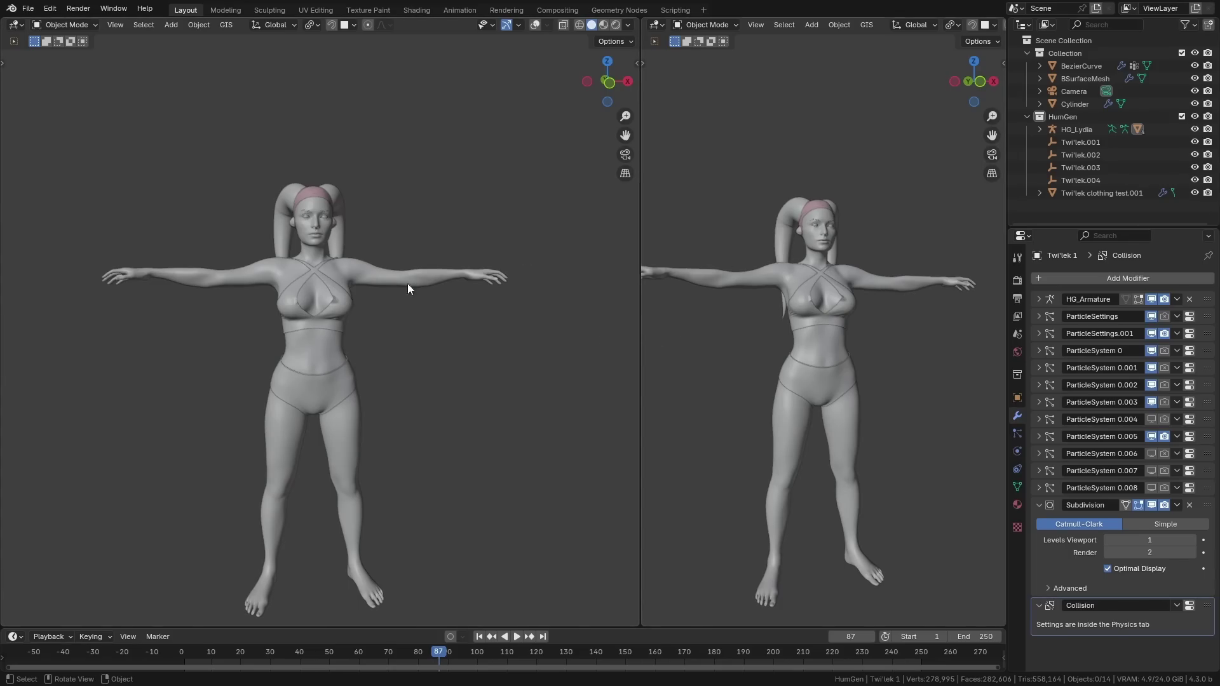
Step: Exit full screen via Quick Favorites, then tear the viewport into a floating window and close it
key(q)
click(425, 272)
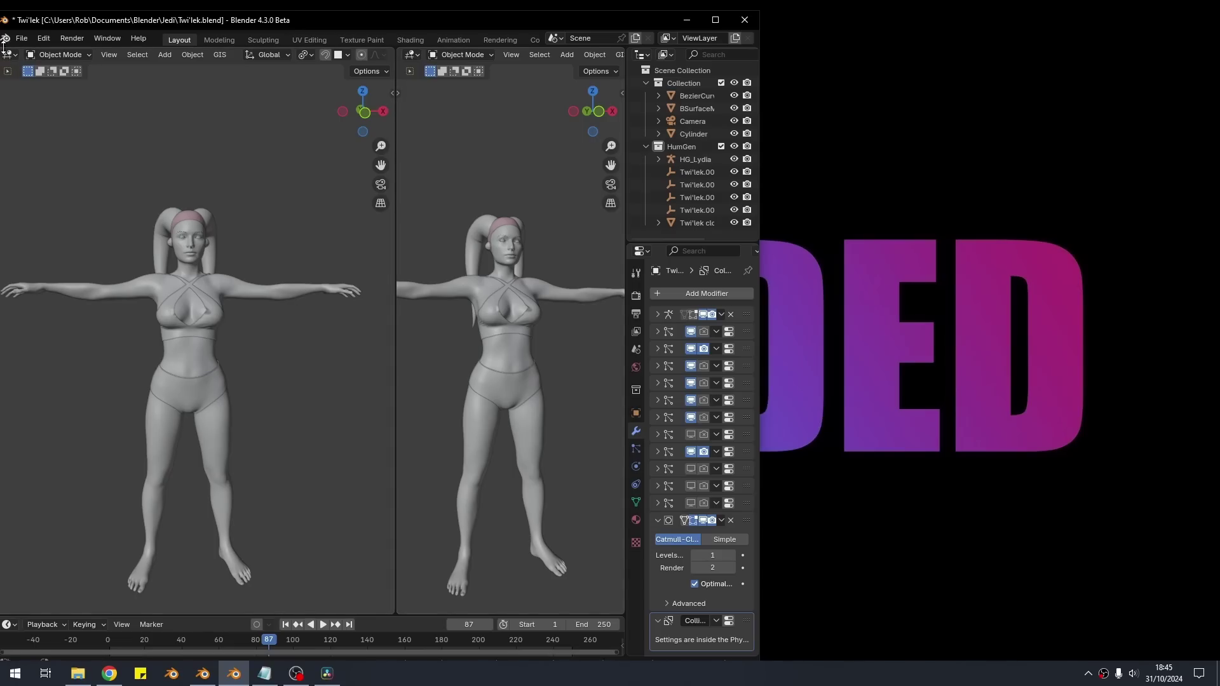
drag(4, 47, 931, 370)
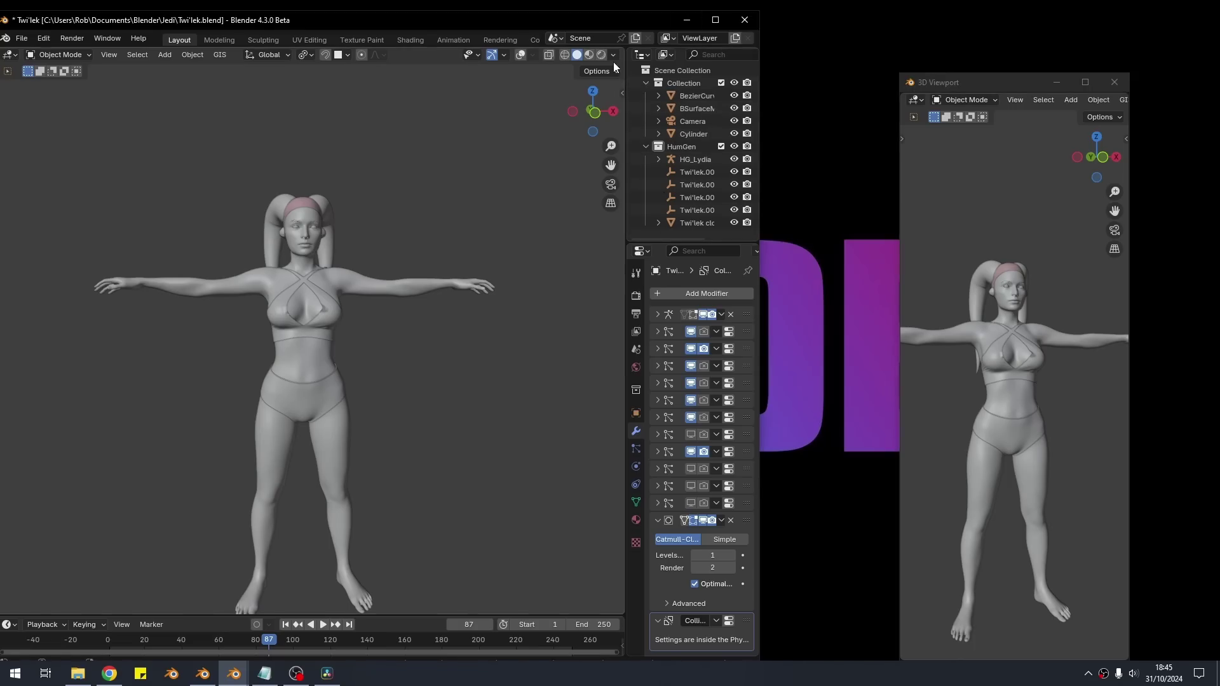
click(1113, 83)
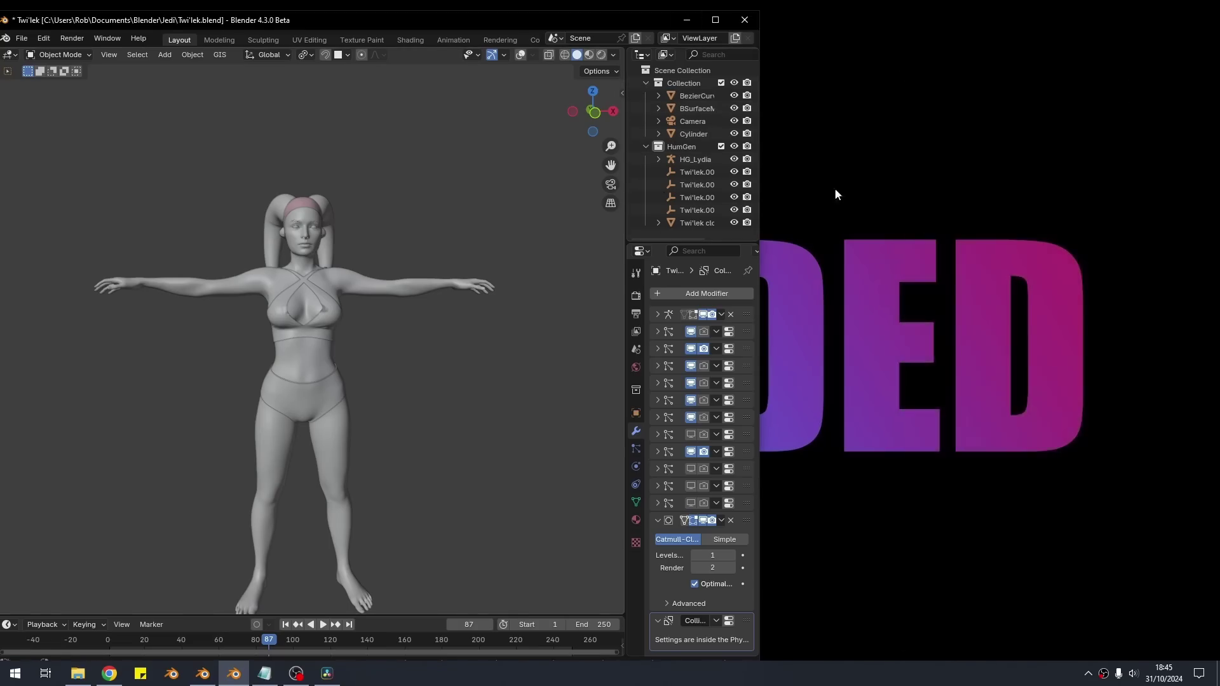
Step: Maximize the Blender window and switch to window full screen from the F3 search
click(714, 20)
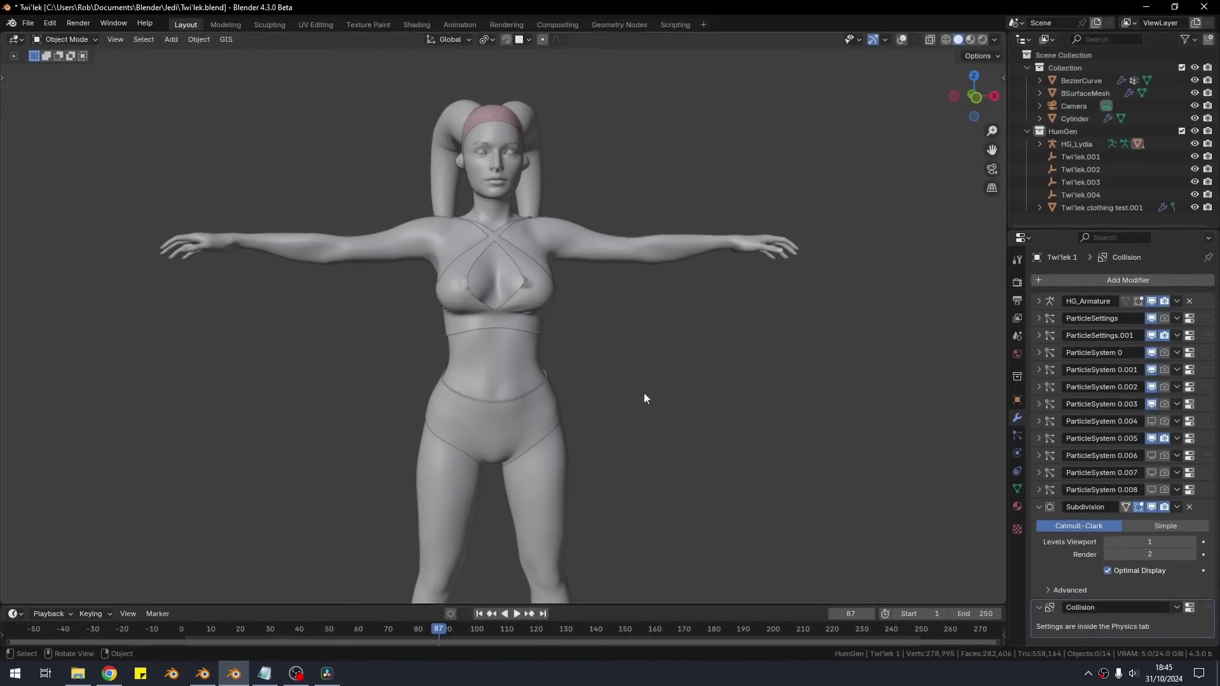
key(F3)
click(588, 469)
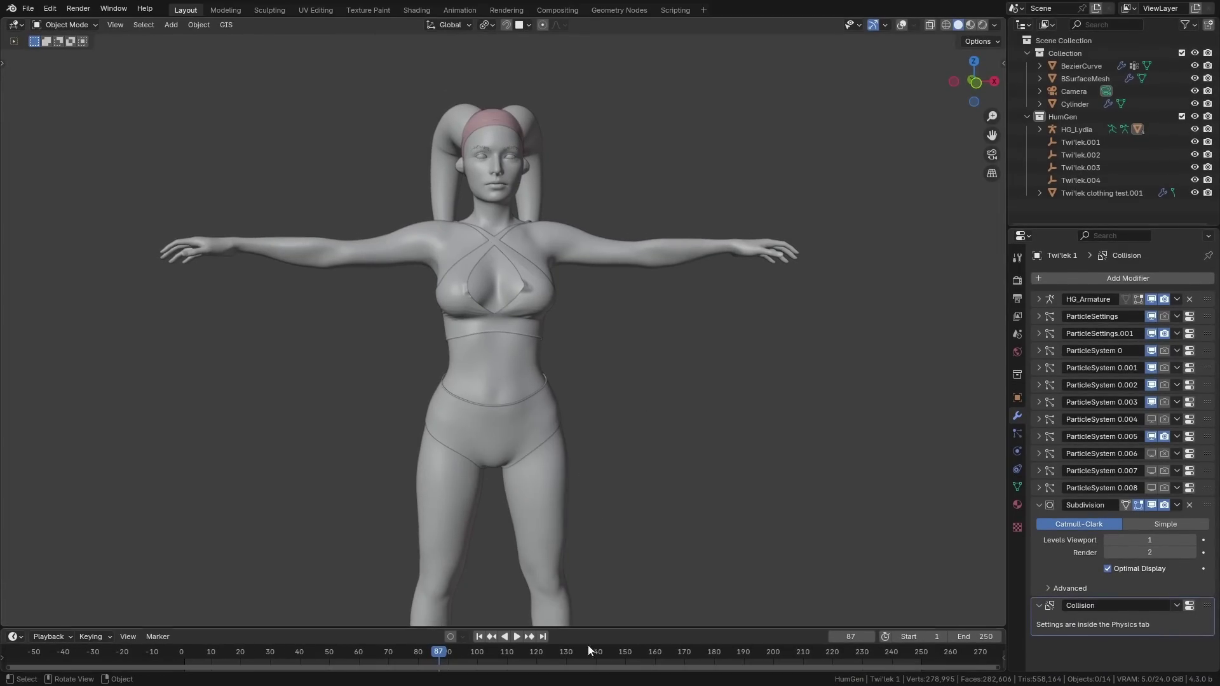
Step: Make the timeline slightly taller and step the current frame to 118
mouse_move(478, 666)
mouse_down()
mouse_move(360, 666)
mouse_move(477, 667)
mouse_up()
drag(606, 628, 532, 667)
key(Left)
key(Left)
key(Left)
key(Left)
key(Left)
key(Left)
key(Left)
key(Left)
key(Left)
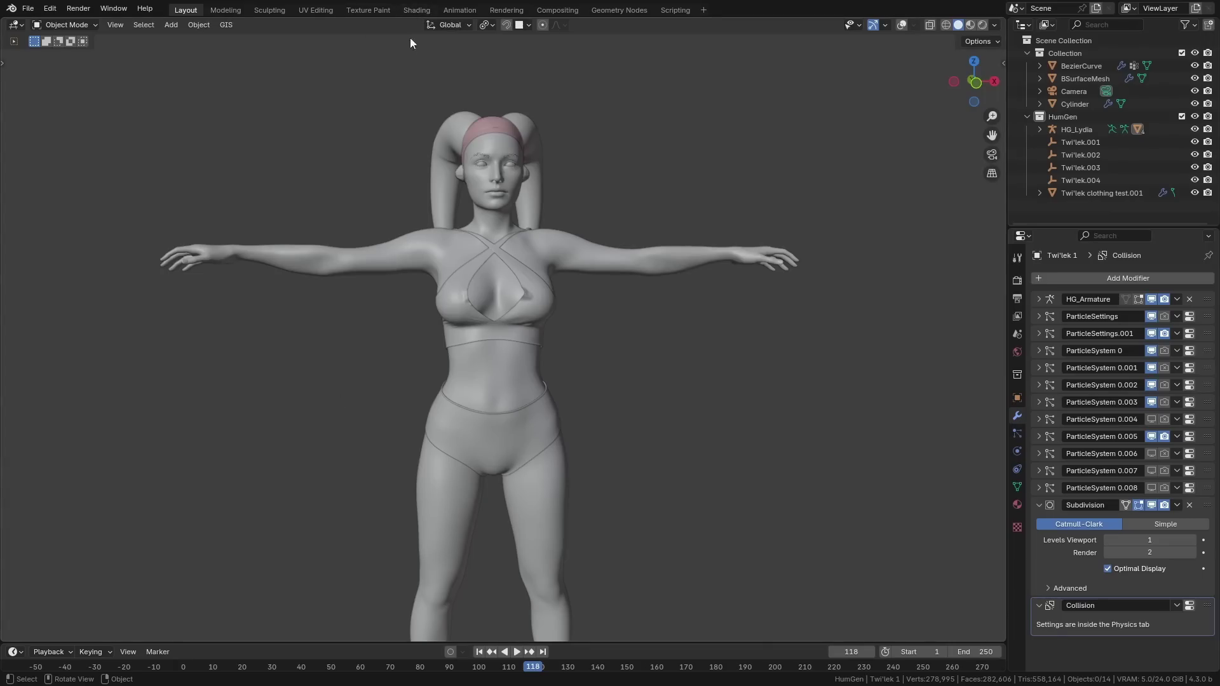
Step: Open UV Editing, zoom the image editor, and browse the image list with Female 02.png
click(316, 10)
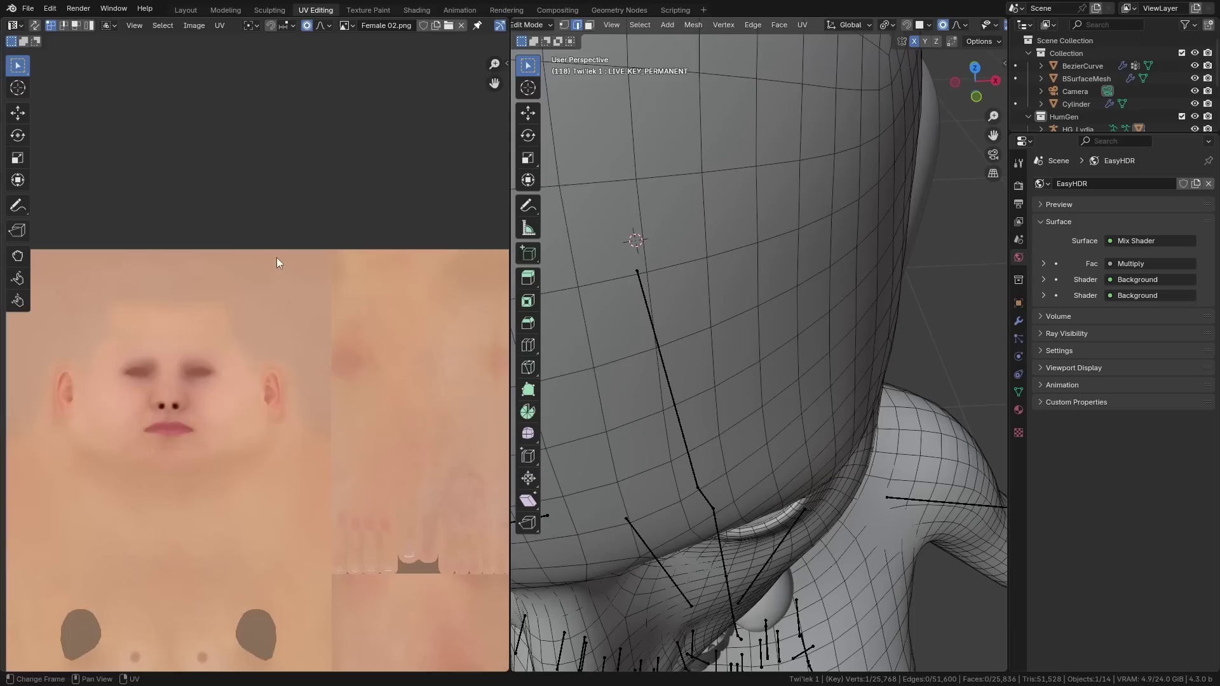
scroll(280, 242, down, 6)
scroll(285, 242, up, 3)
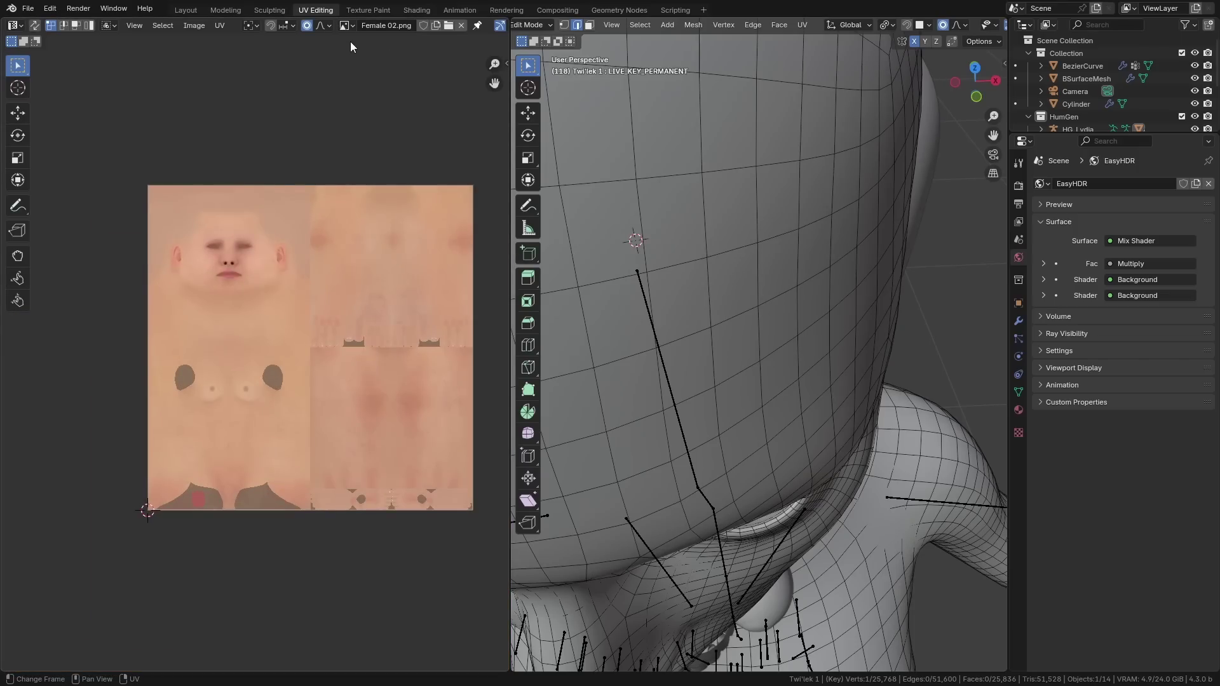
scroll(350, 40, up, 2)
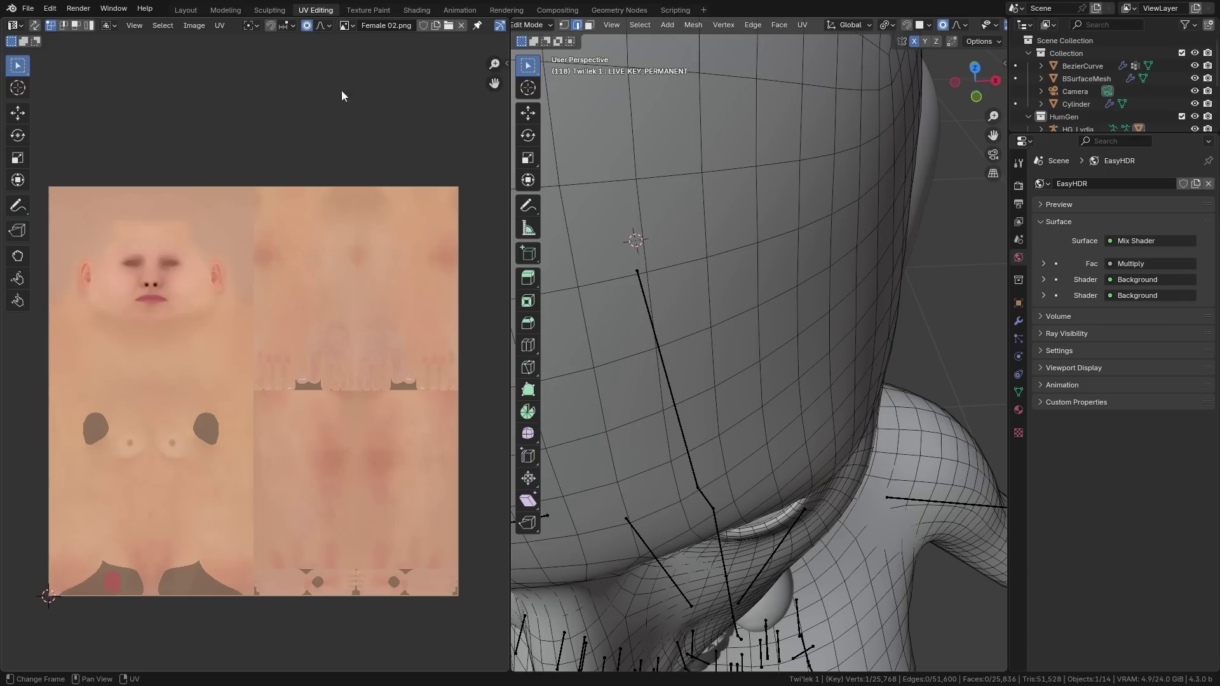
click(345, 24)
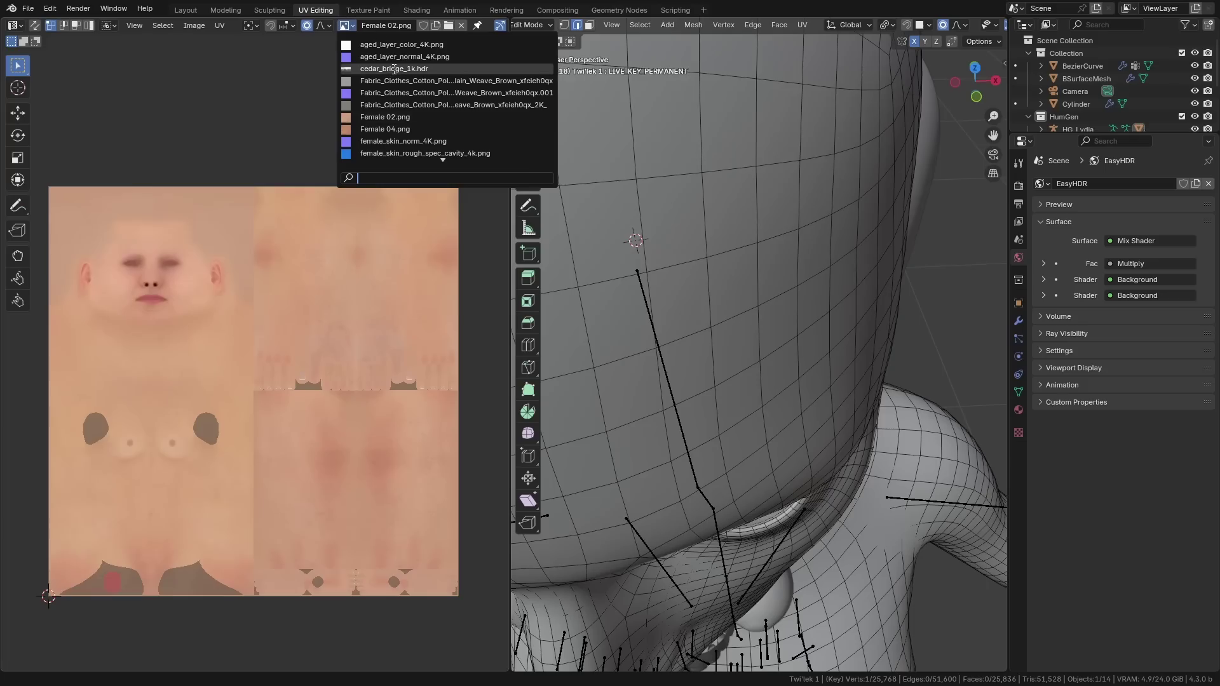
mouse_move(394, 69)
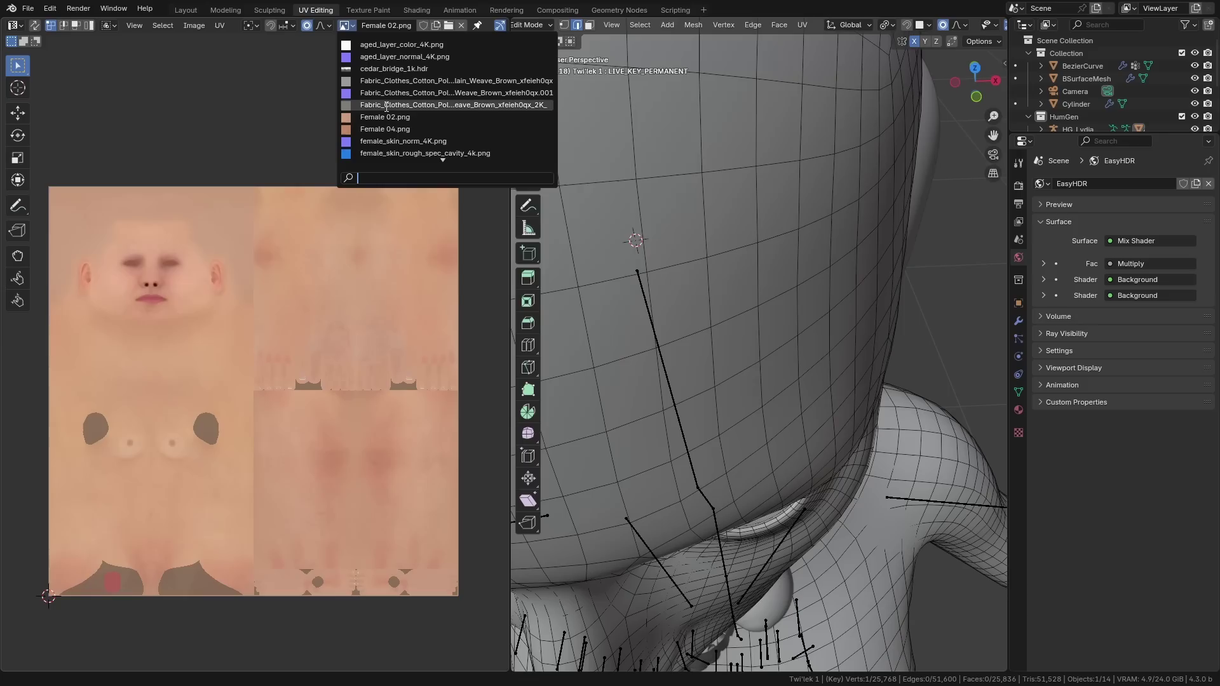
mouse_move(385, 118)
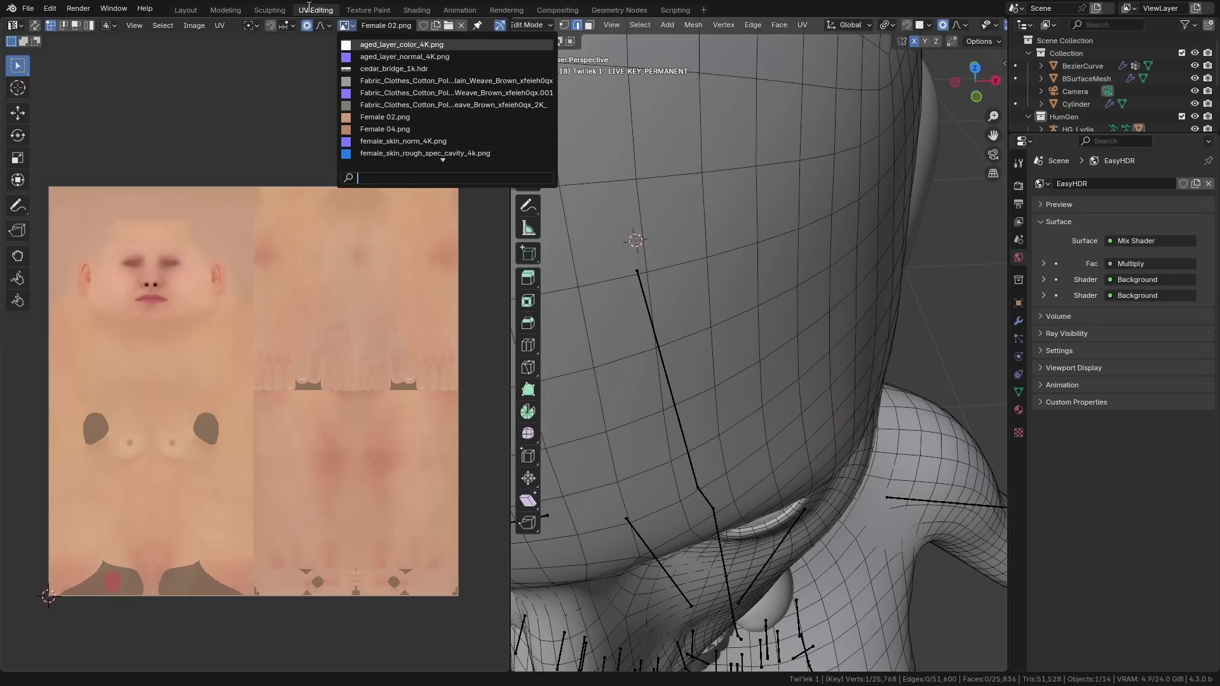
Step: Switch to the Shading workspace and check the skin texture node's image list
click(417, 10)
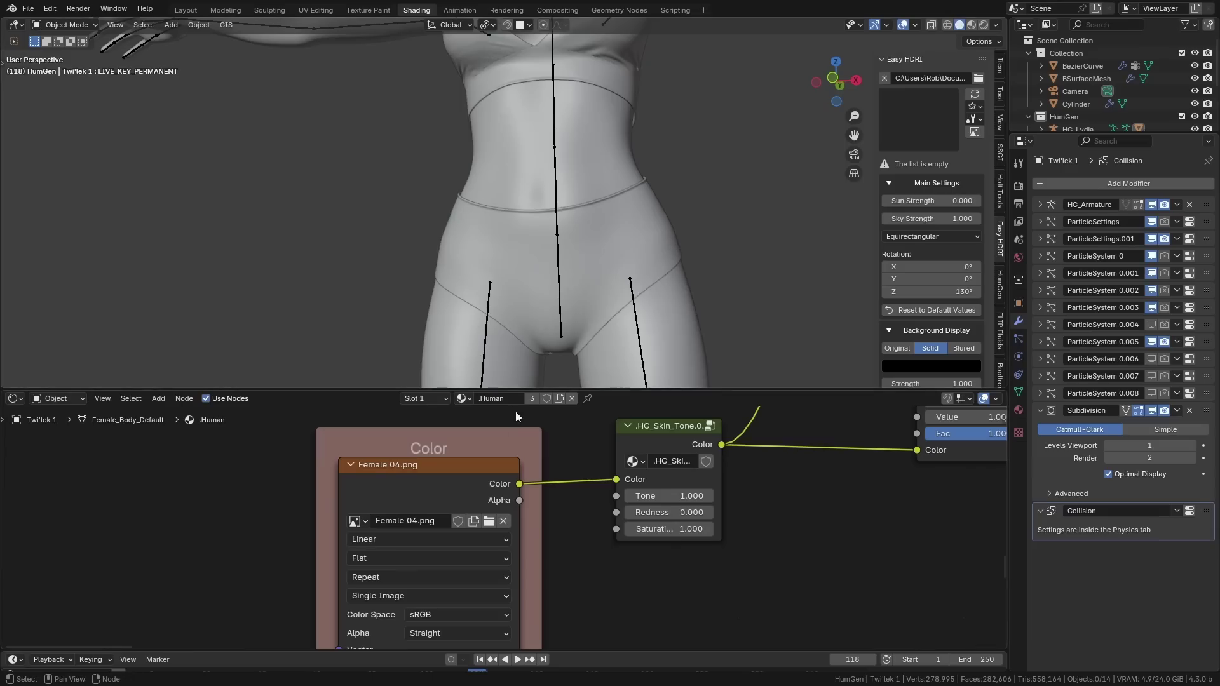
click(354, 520)
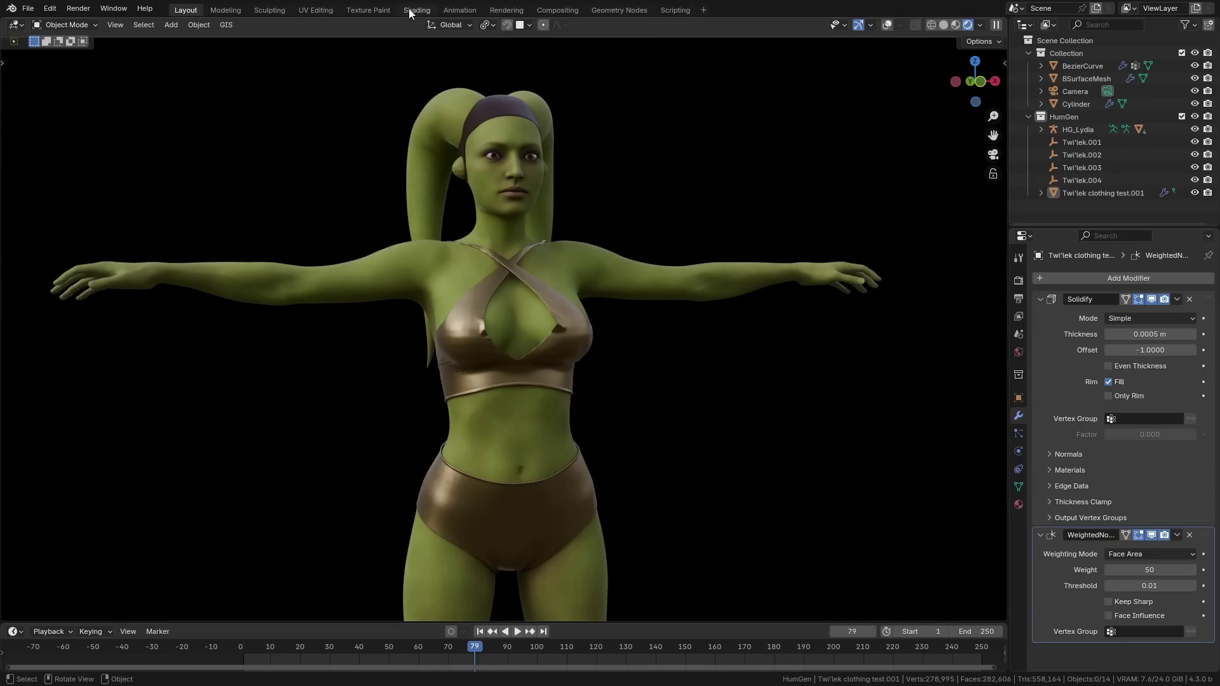
Step: Switch to the Sculpting workspace and orbit around the clothed figure
click(270, 10)
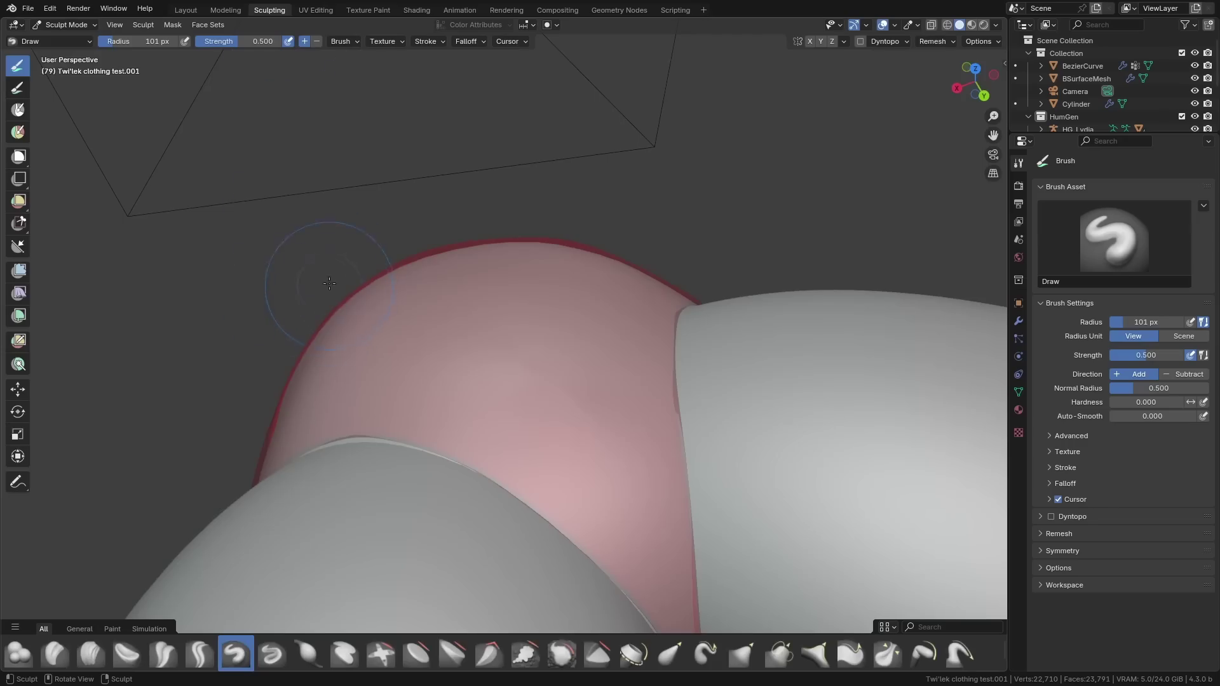
mouse_move(331, 284)
middle_down()
mouse_move(453, 301)
mouse_move(490, 292)
middle_up()
scroll(495, 318, down, 5)
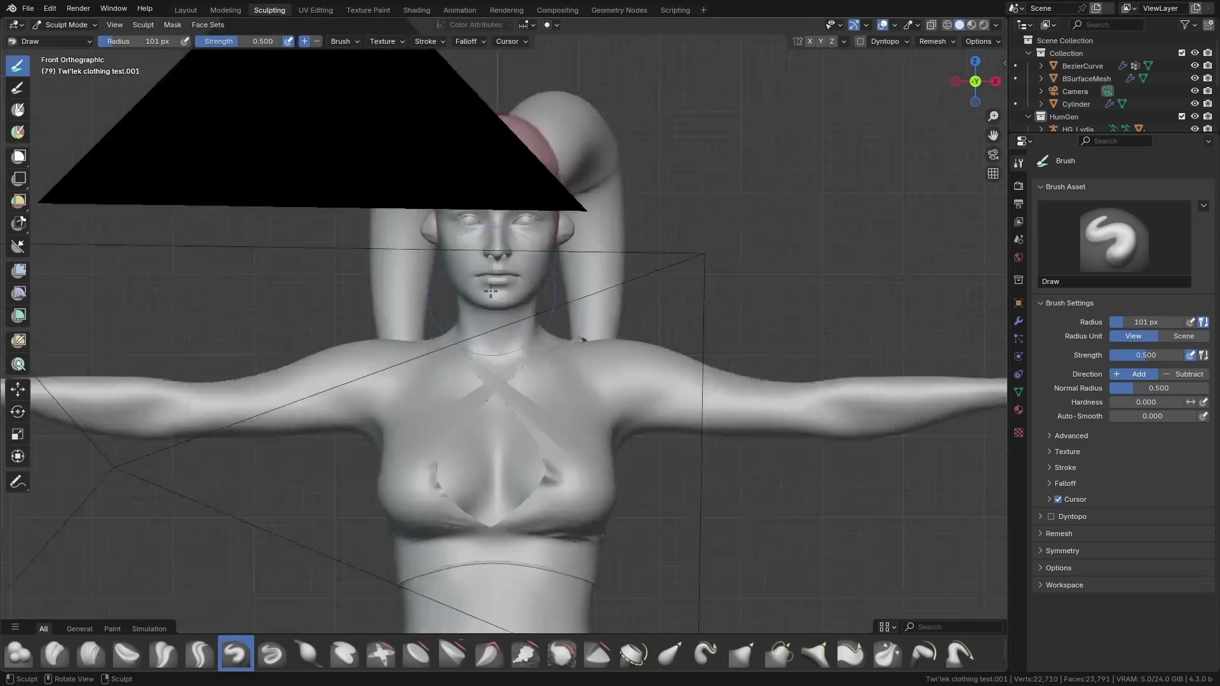
middle_drag(502, 345, 483, 348)
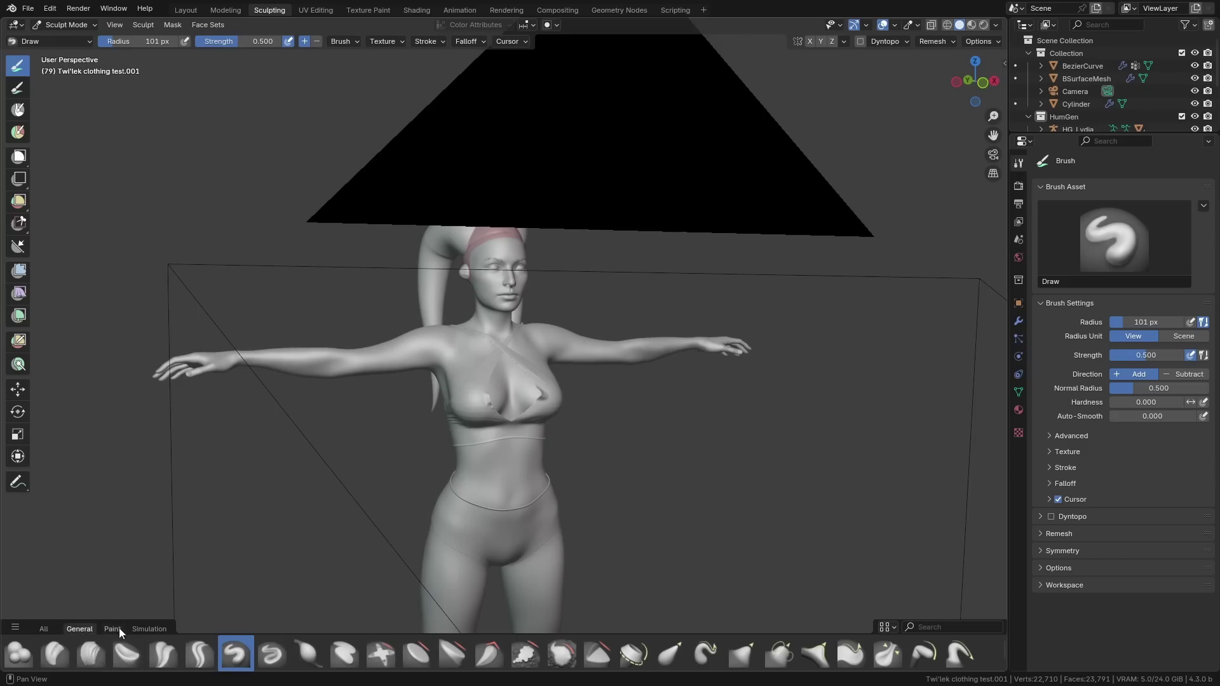
Step: Show the Simulation brushes and enlarge the shelf thumbnails from size 48 to 157
click(148, 628)
click(17, 627)
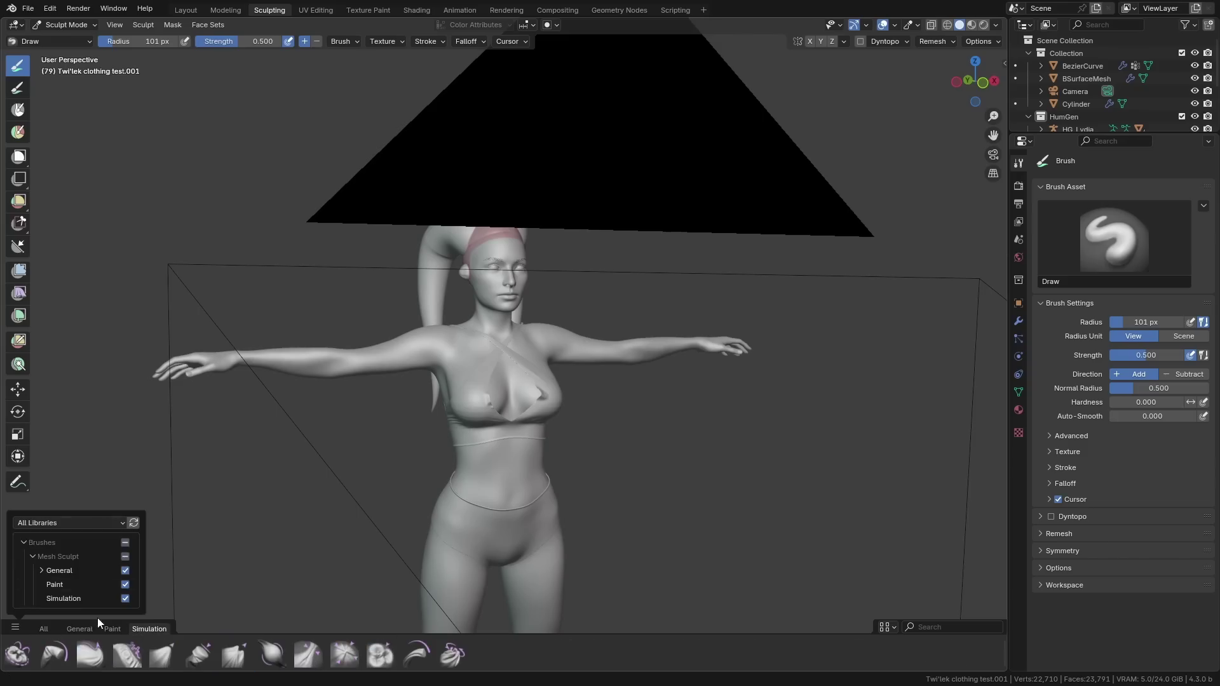
click(16, 626)
click(15, 627)
click(84, 524)
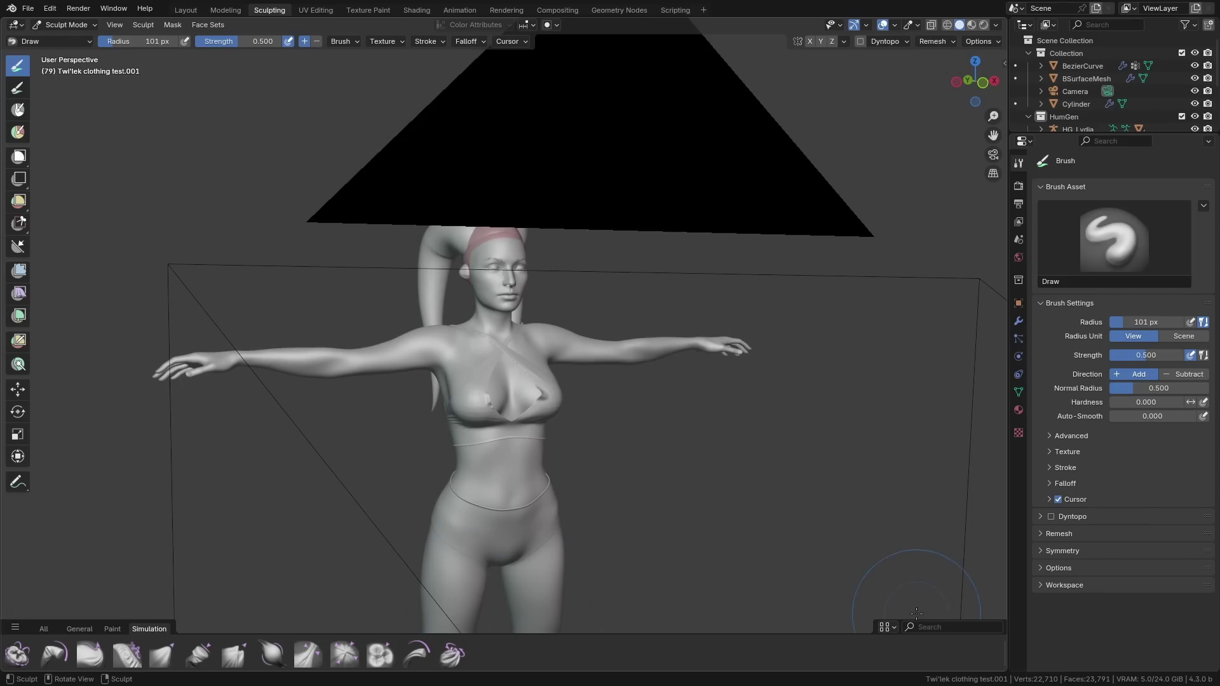
click(885, 627)
drag(915, 549, 980, 549)
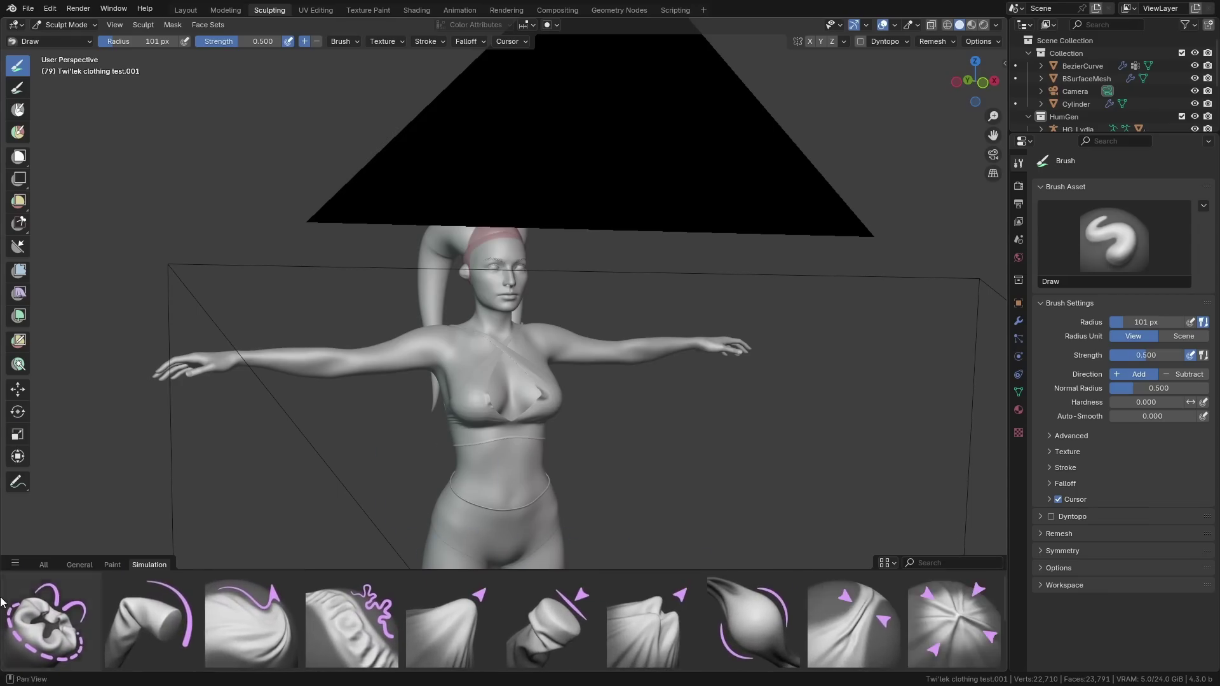
Step: Turn on Names for the General brush thumbnails, then return to the Layout workspace
click(79, 564)
scroll(262, 627, down, 2)
scroll(261, 628, up, 2)
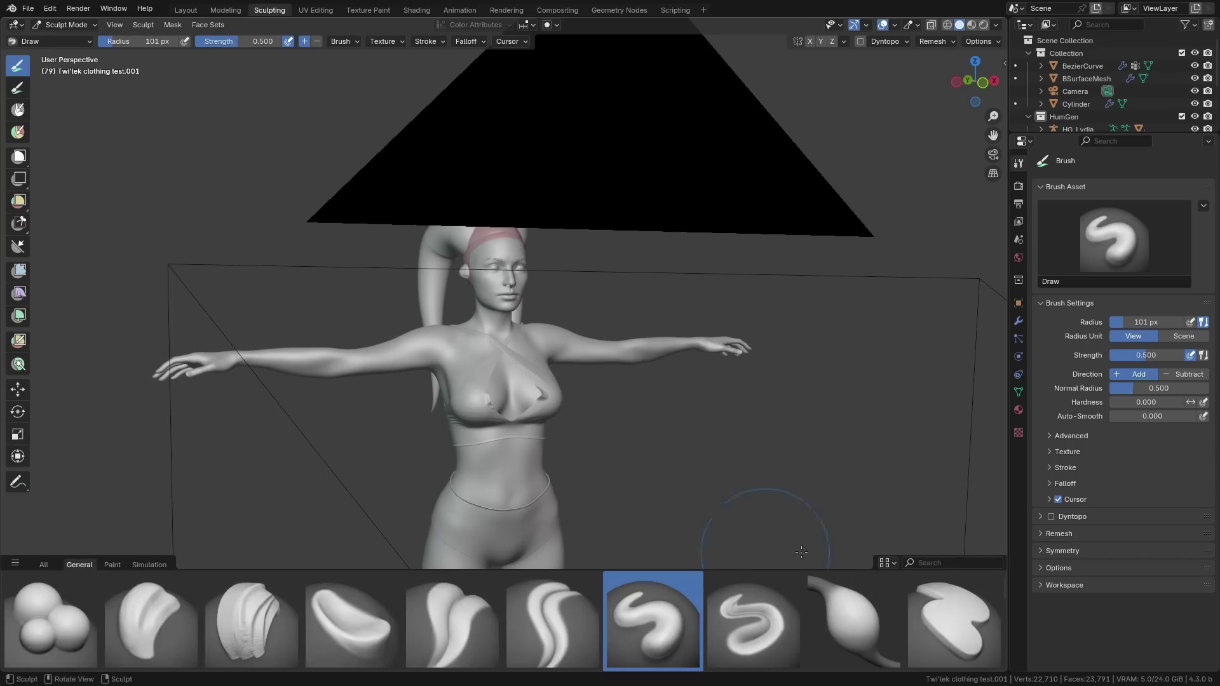
click(886, 562)
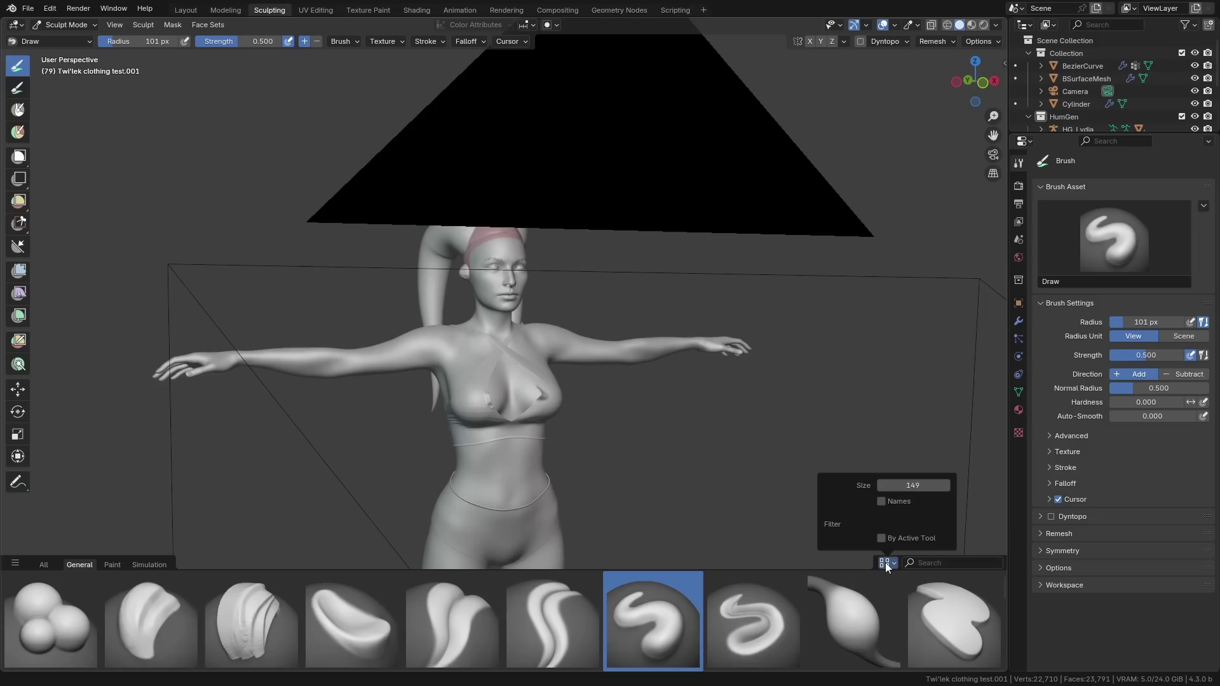
click(894, 500)
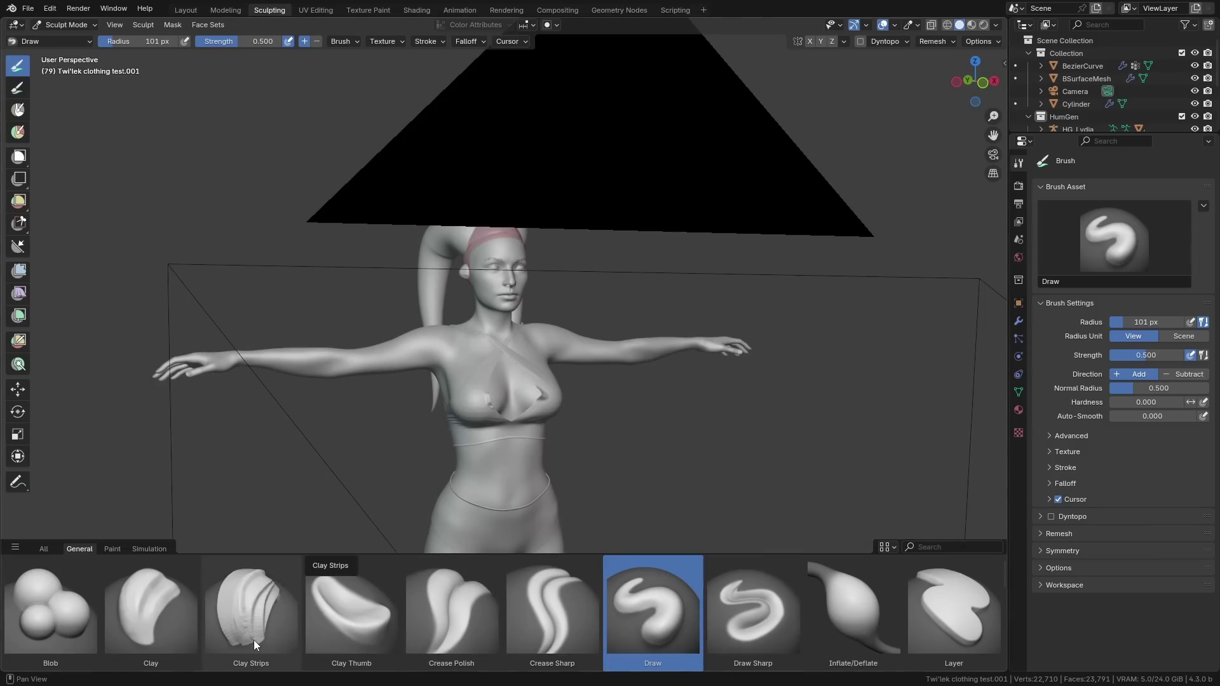
scroll(365, 635, down, 2)
scroll(365, 635, up, 2)
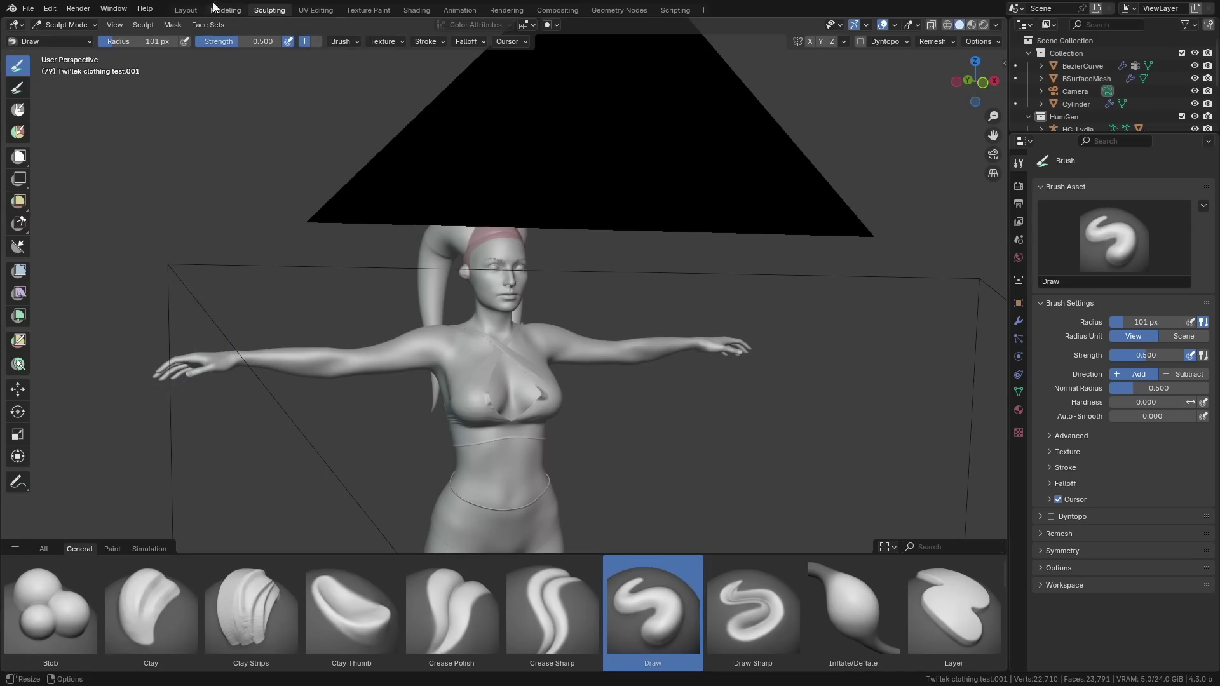
click(188, 10)
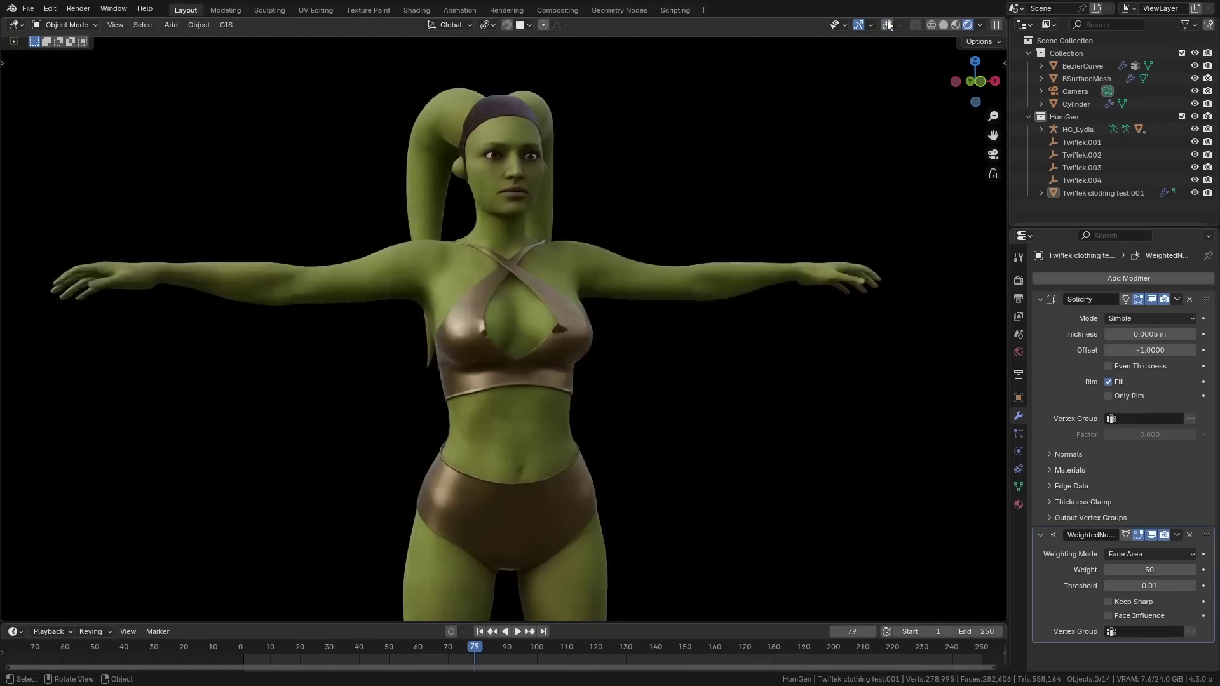
Step: Switch the viewport to solid shading and add a Grease Pencil Stroke object
key(z)
click(445, 366)
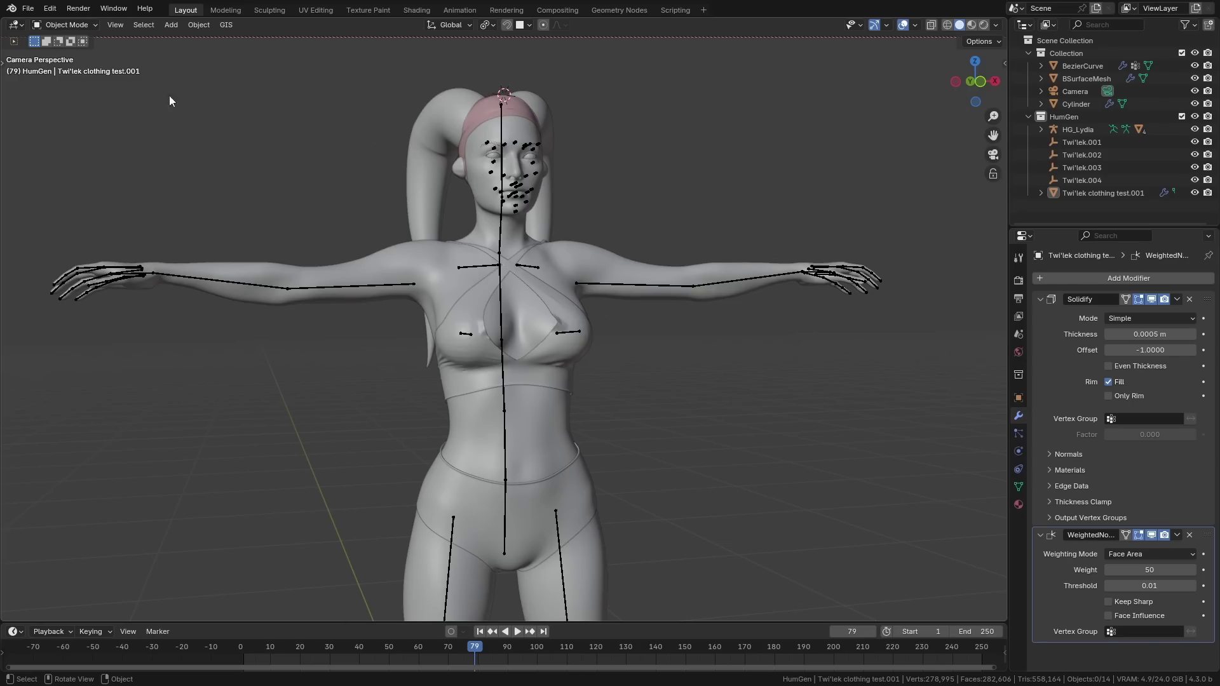
key(shift+a)
mouse_move(340, 324)
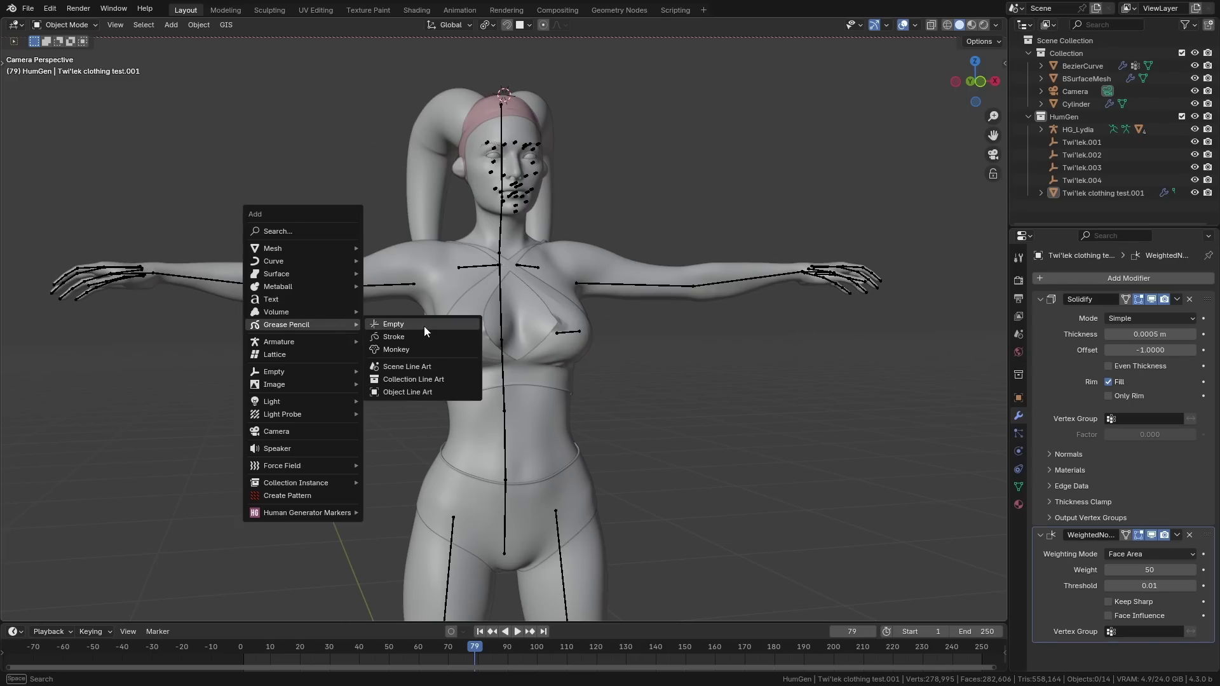
click(427, 336)
scroll(395, 344, down, 3)
middle_drag(395, 344, 377, 410)
Step: In Draw Mode, use the Eraser Hard brush to cut a gap through the long diagonal stroke
click(80, 26)
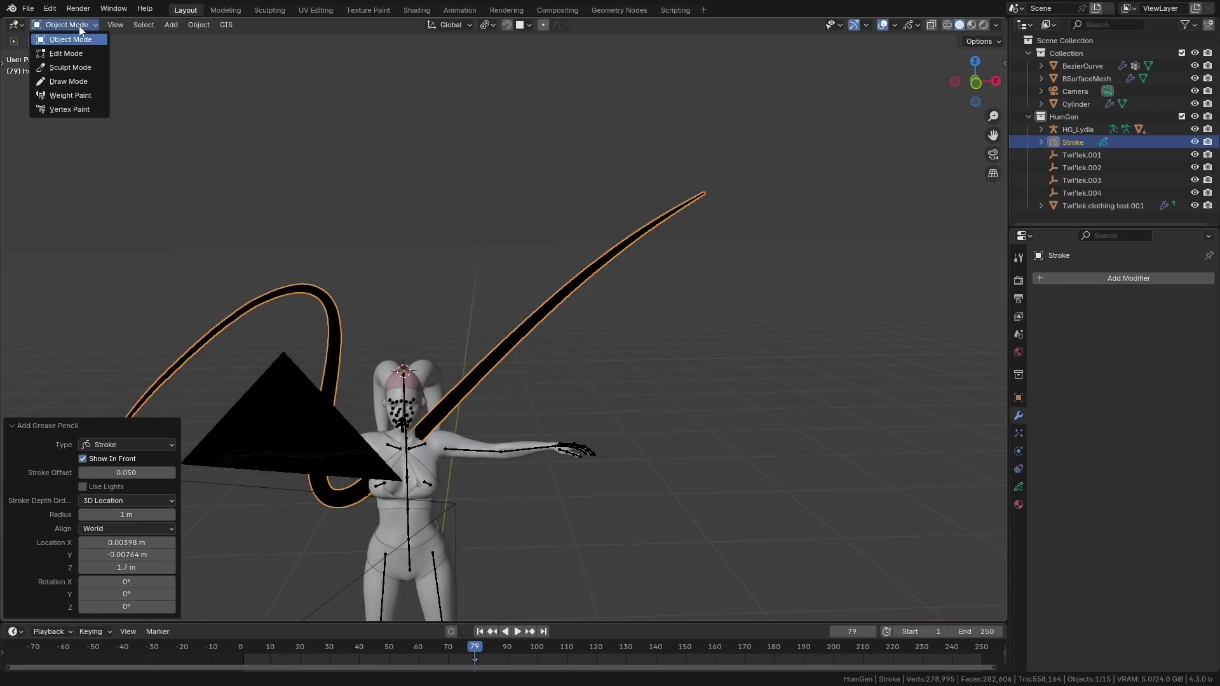
click(70, 81)
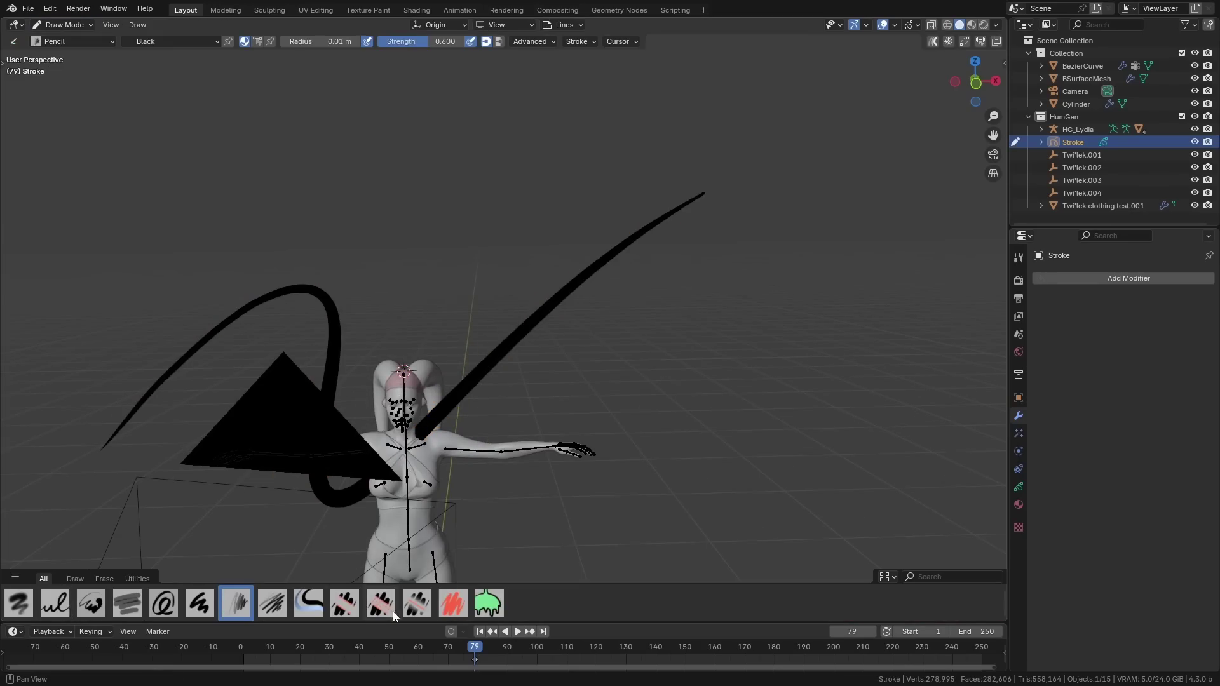
click(344, 603)
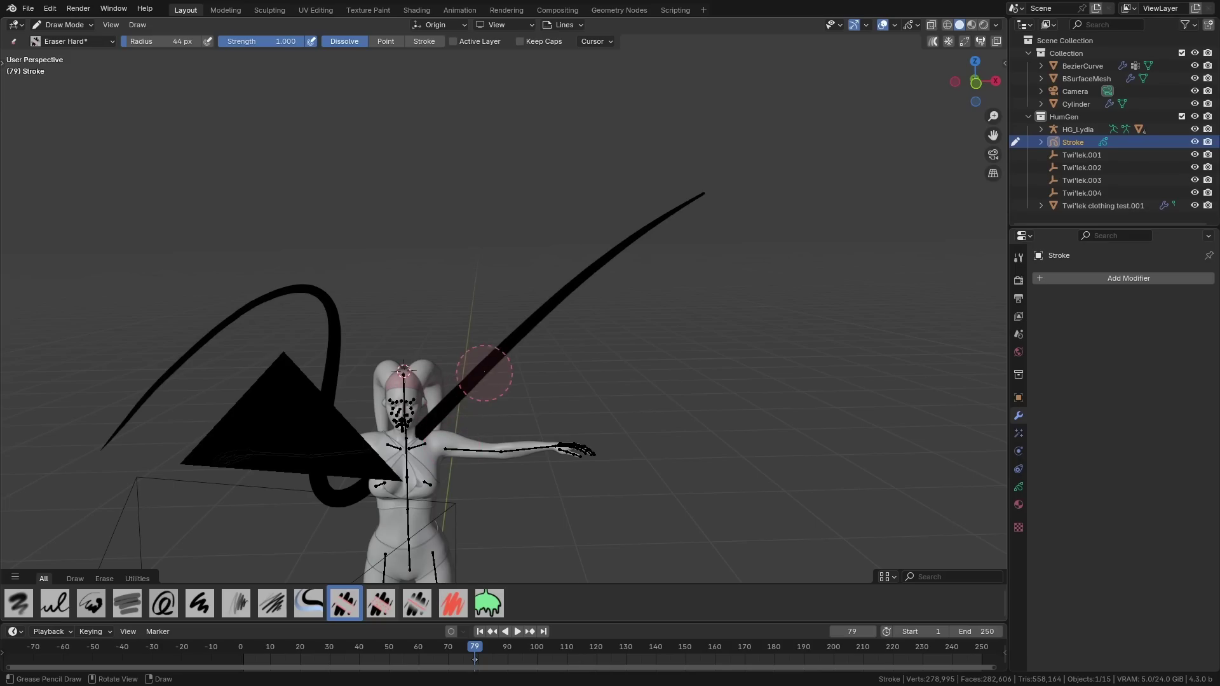
scroll(564, 316, up, 2)
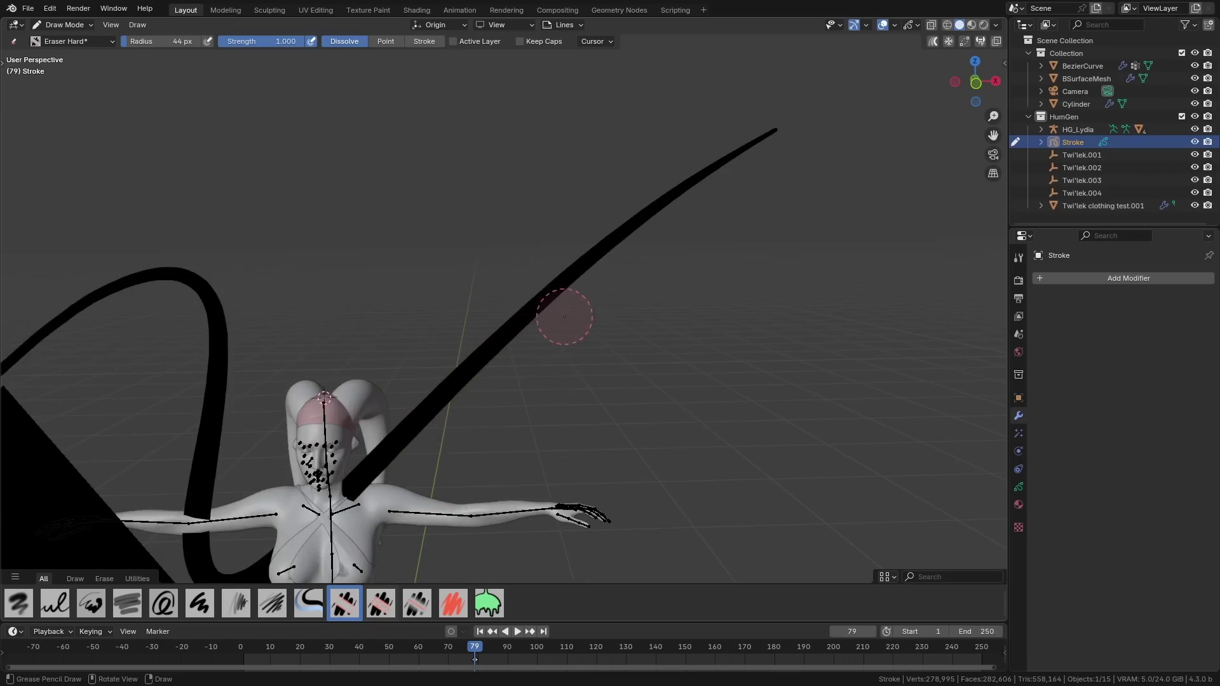
scroll(567, 342, up, 2)
middle_drag(569, 301, 533, 457)
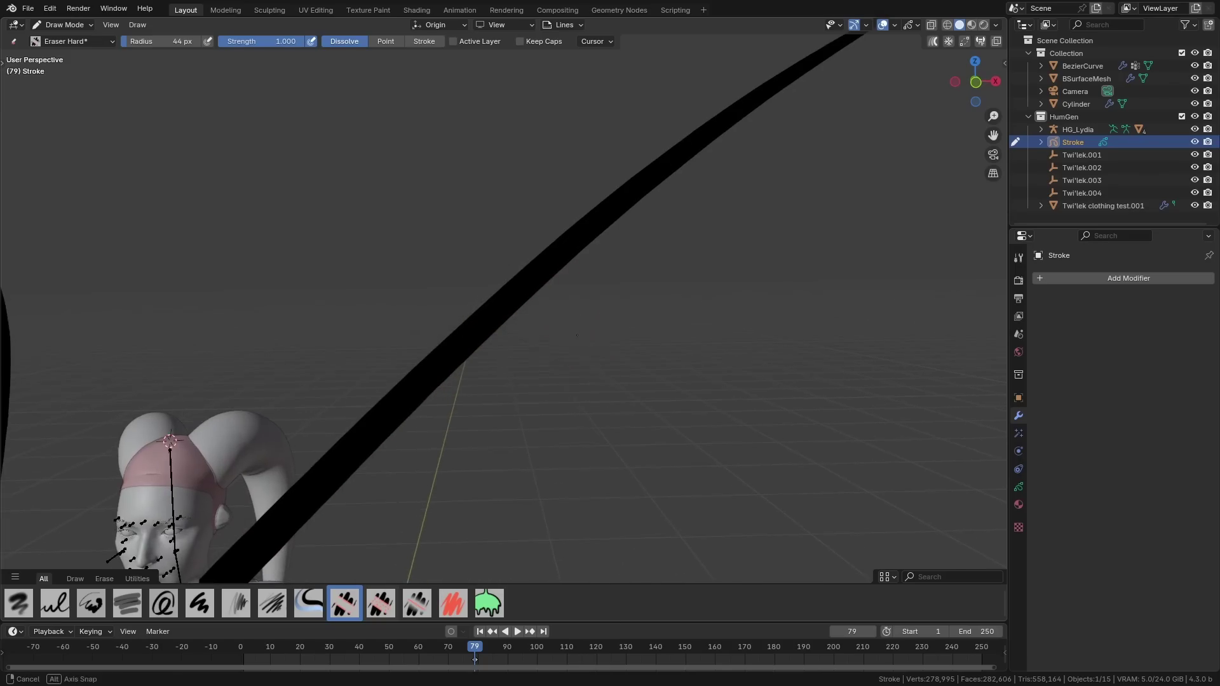
mouse_move(483, 237)
mouse_down()
mouse_move(554, 378)
mouse_move(502, 219)
mouse_move(527, 188)
mouse_move(539, 250)
mouse_up()
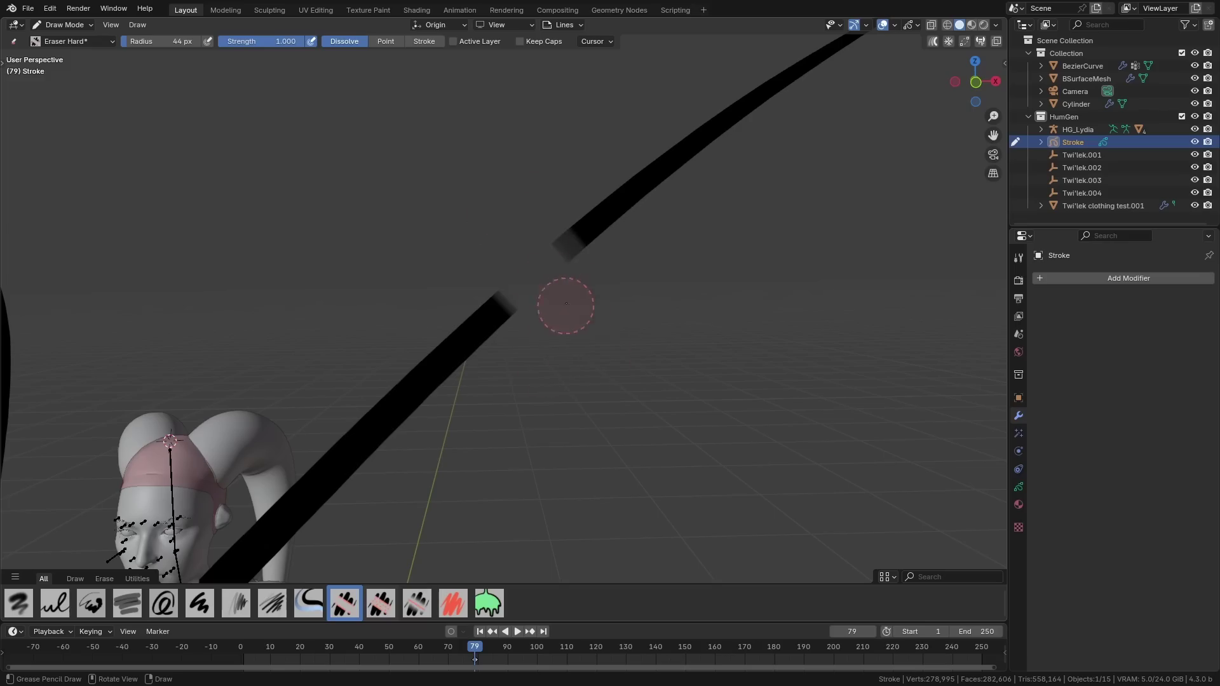
mouse_move(566, 303)
mouse_down()
mouse_move(564, 250)
mouse_move(501, 171)
mouse_move(538, 165)
mouse_move(569, 212)
mouse_up()
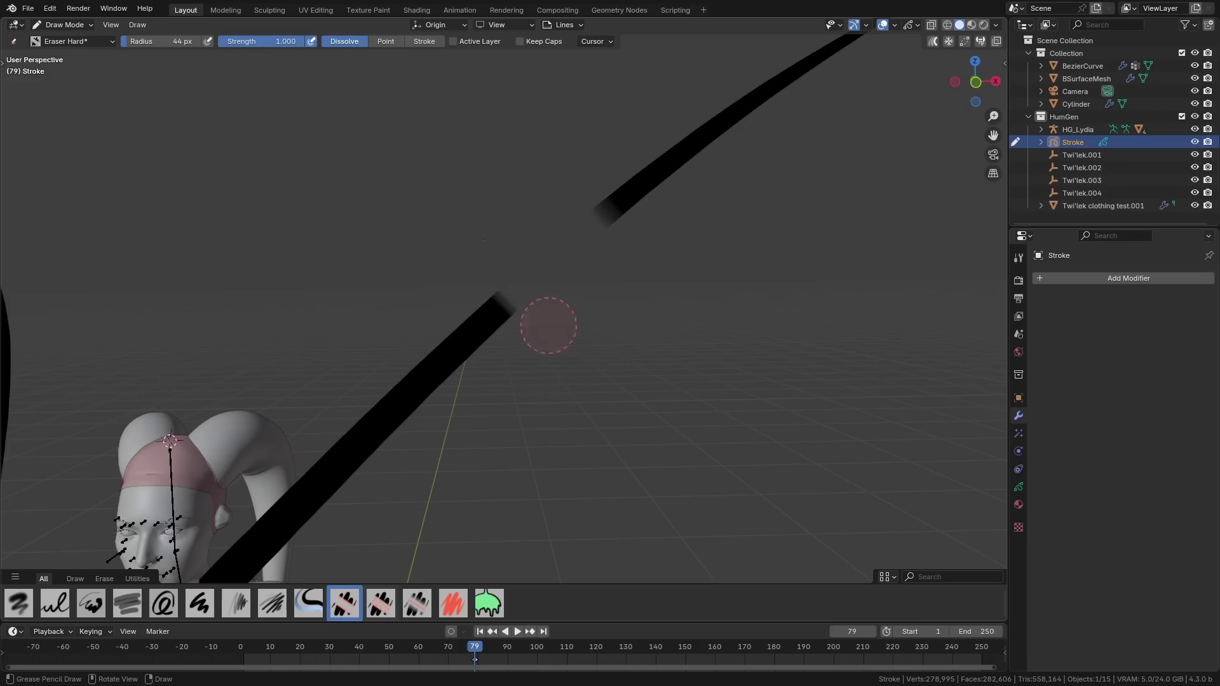
mouse_move(548, 326)
mouse_down()
mouse_move(510, 331)
mouse_move(516, 388)
mouse_up()
scroll(590, 224, up, 2)
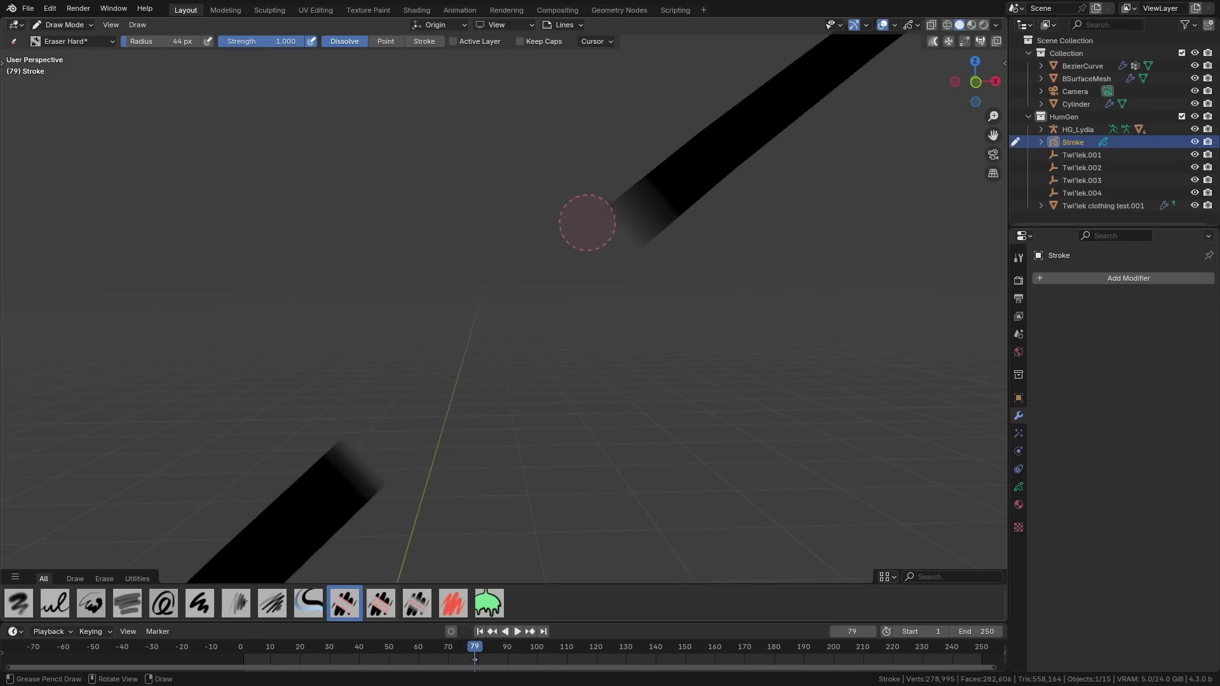
mouse_move(621, 239)
mouse_down()
mouse_move(656, 228)
mouse_move(686, 191)
mouse_move(680, 232)
mouse_up()
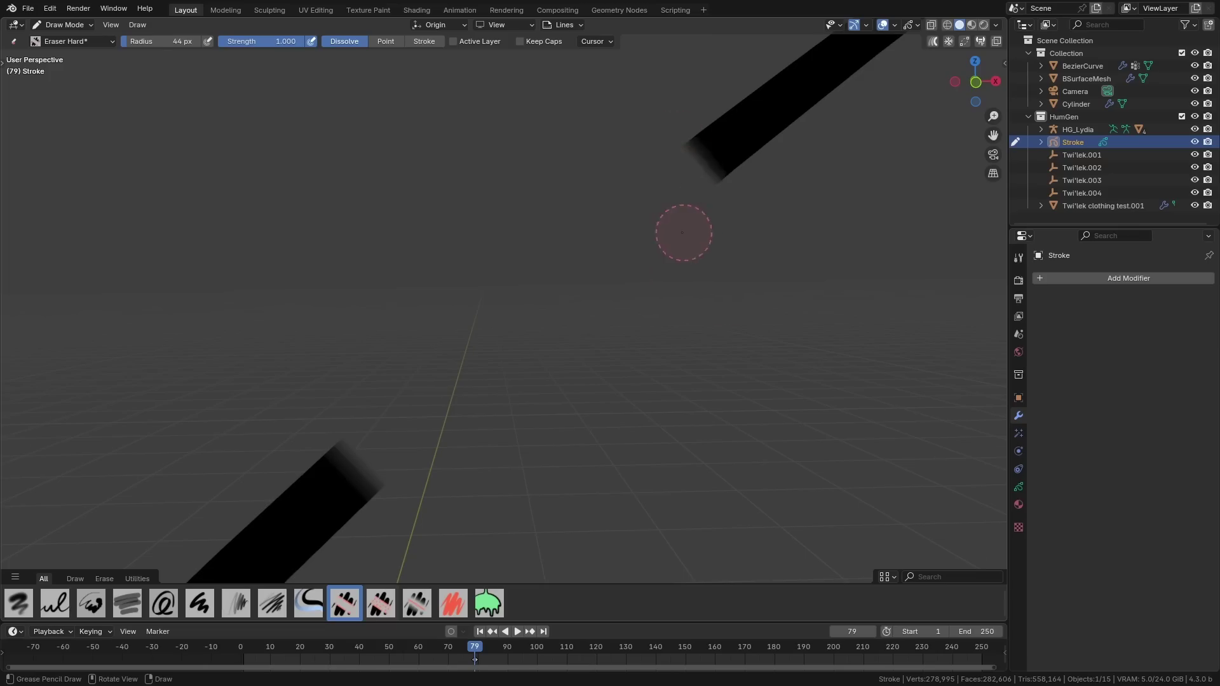
scroll(600, 231, down, 2)
Step: In Edit Mode, move the stroke's middle points with proportional falloff to bend it, then return to Object Mode
click(66, 25)
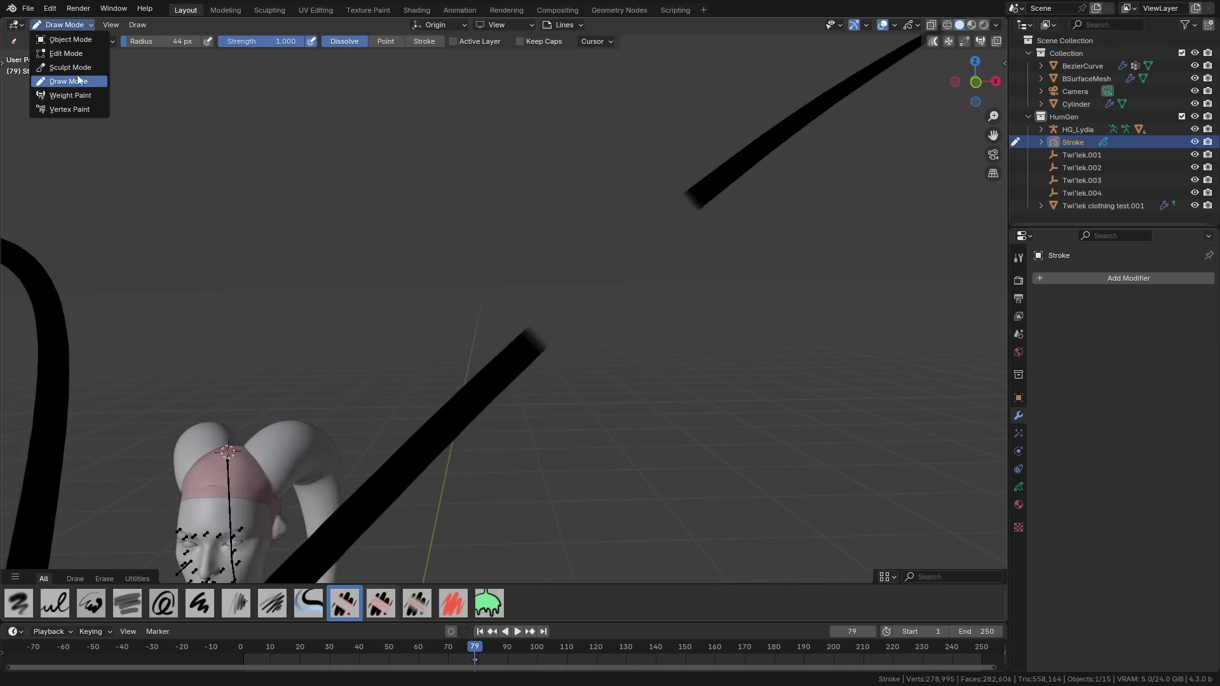
click(66, 53)
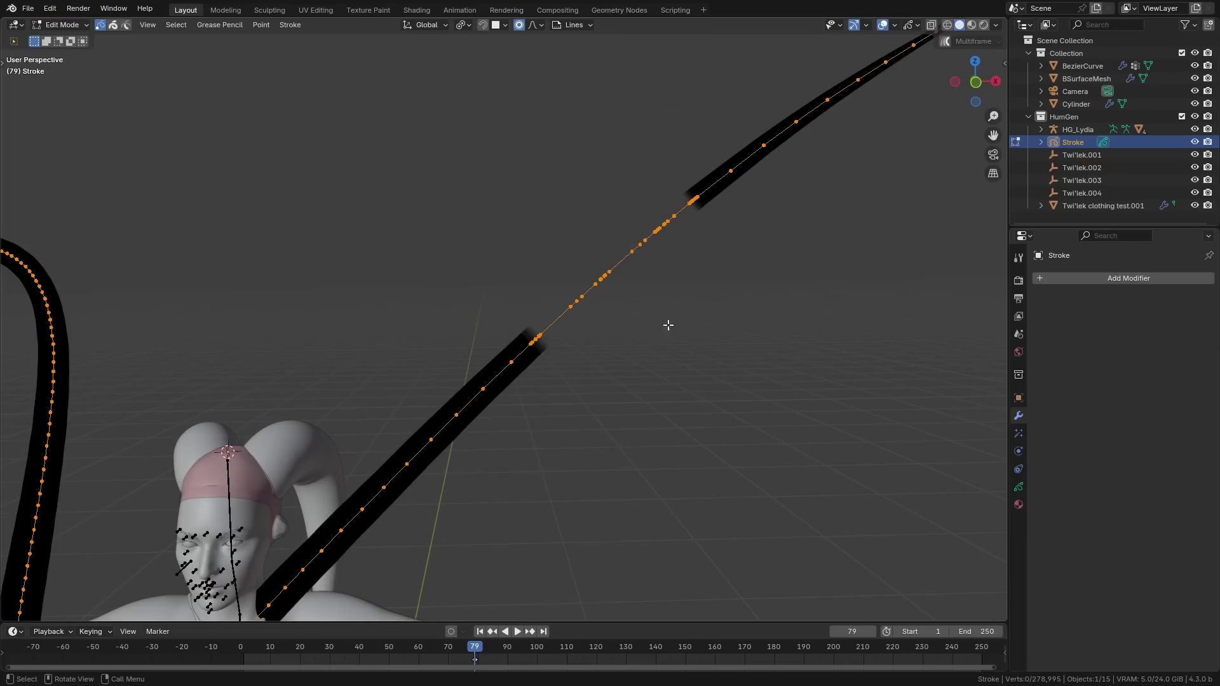
key(g)
key(Escape)
click(663, 323)
drag(672, 327, 577, 225)
key(g)
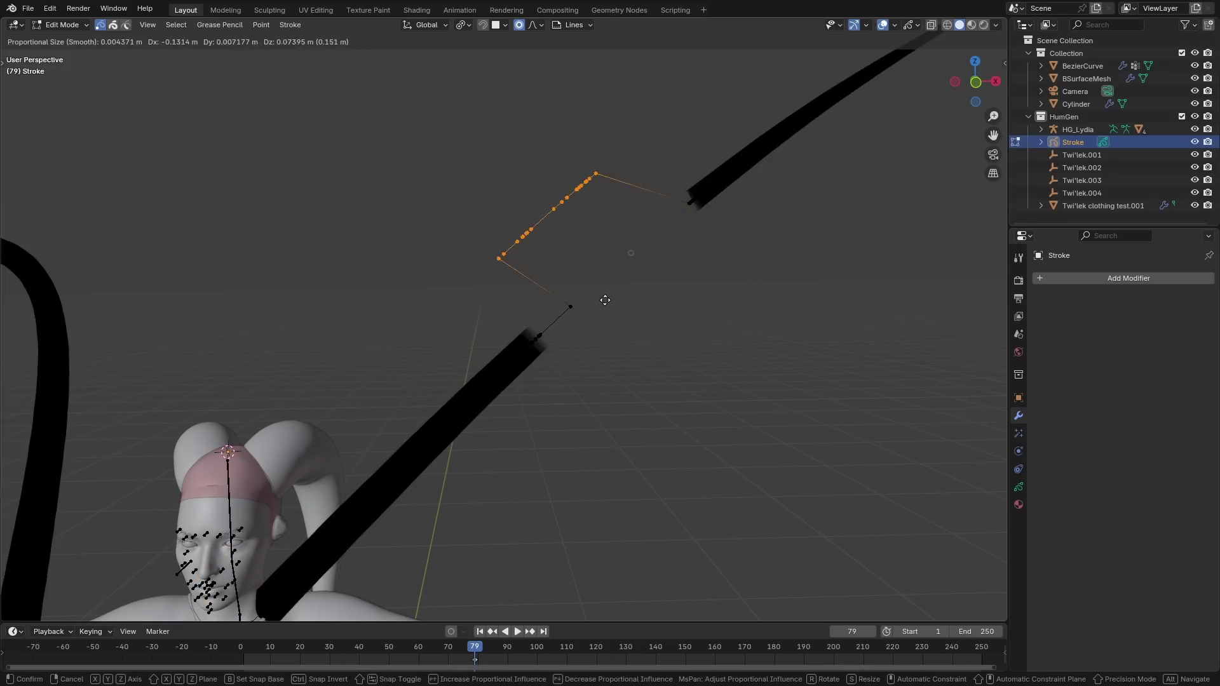
scroll(610, 298, down, 4)
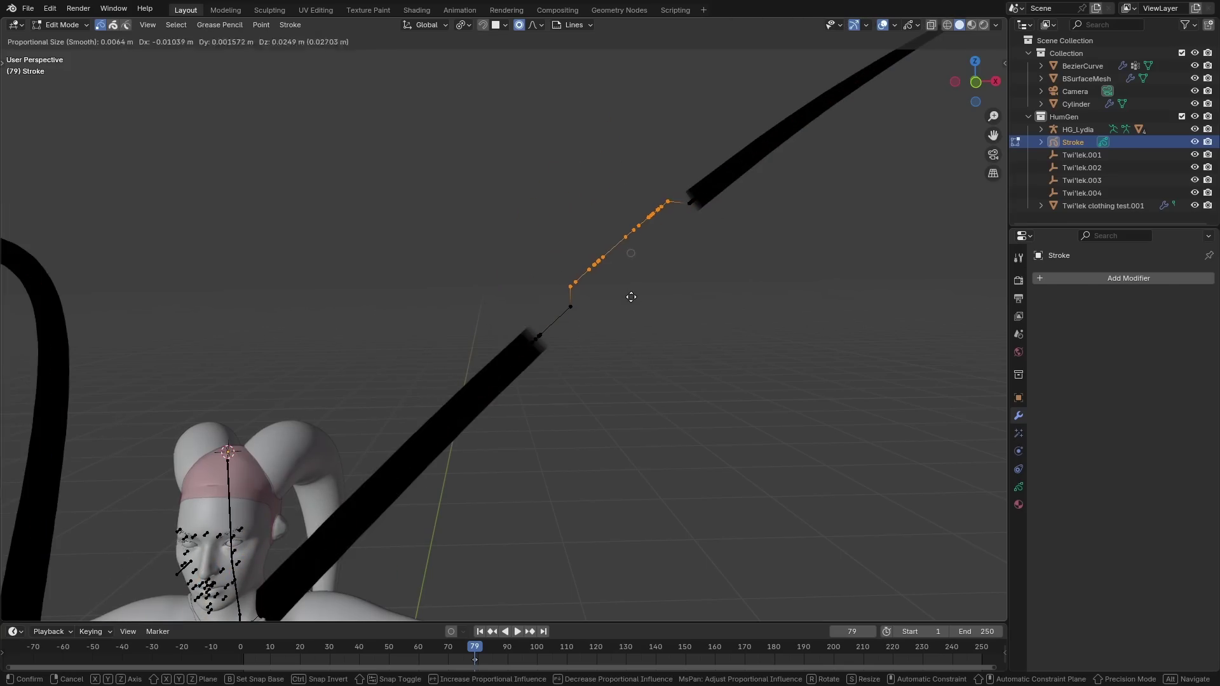
scroll(629, 292, down, 20)
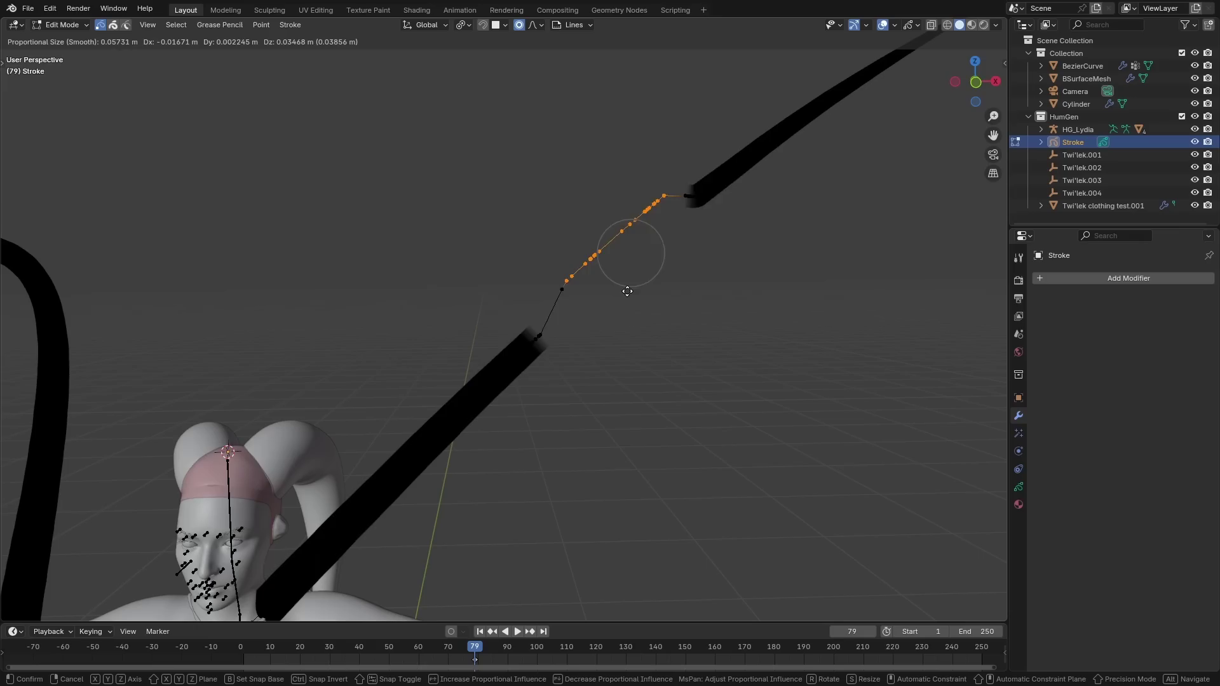
click(596, 265)
key(Tab)
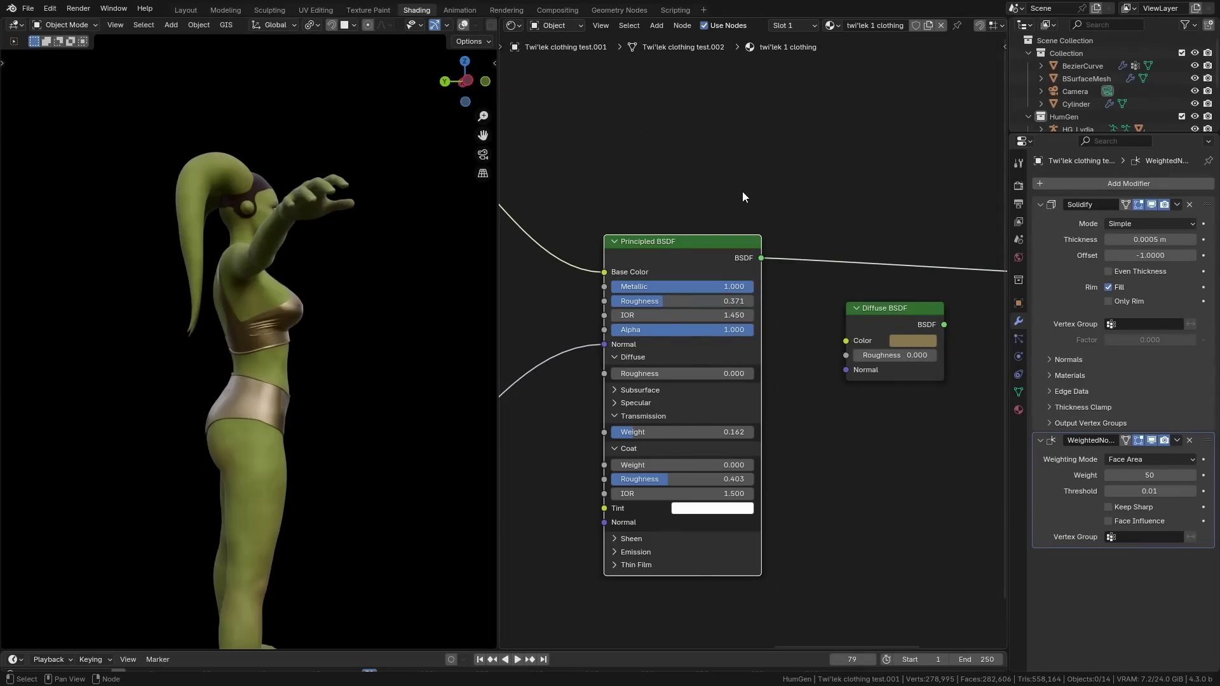
Step: Drop the clothing's Principled BSDF Roughness to 0.062 for a glossy gold sheen
scroll(658, 268, up, 1)
middle_drag(658, 268, 631, 211)
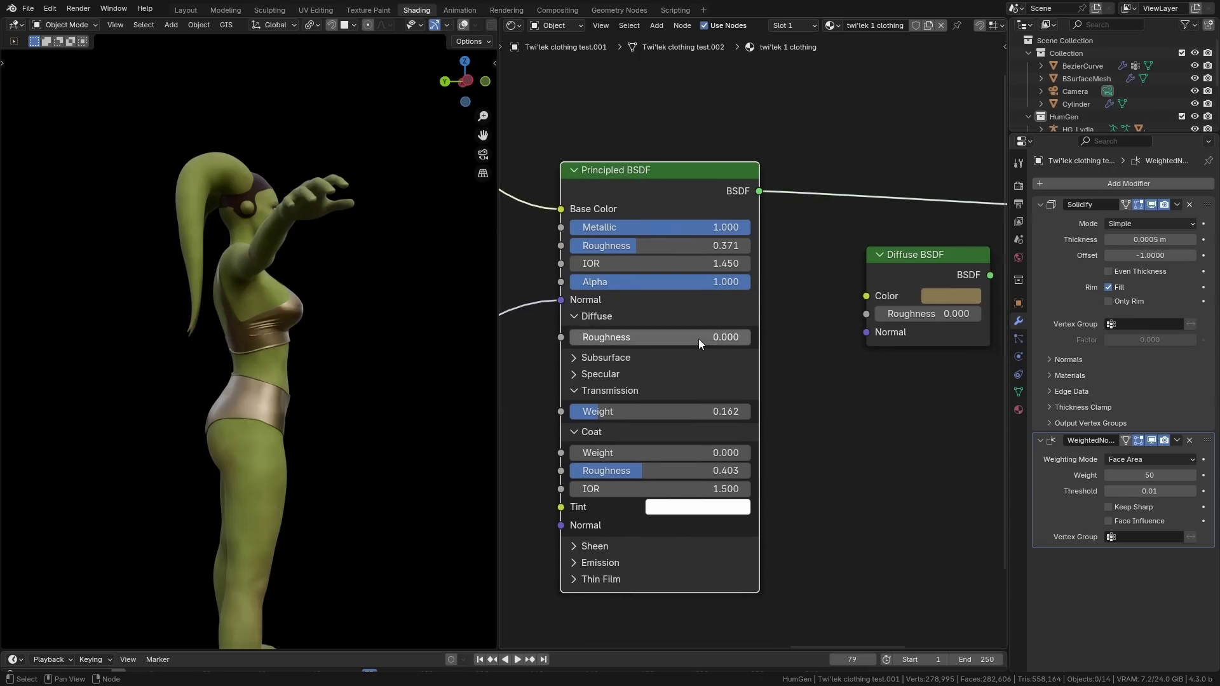
mouse_move(677, 167)
mouse_down()
mouse_move(618, 168)
mouse_move(677, 169)
mouse_up()
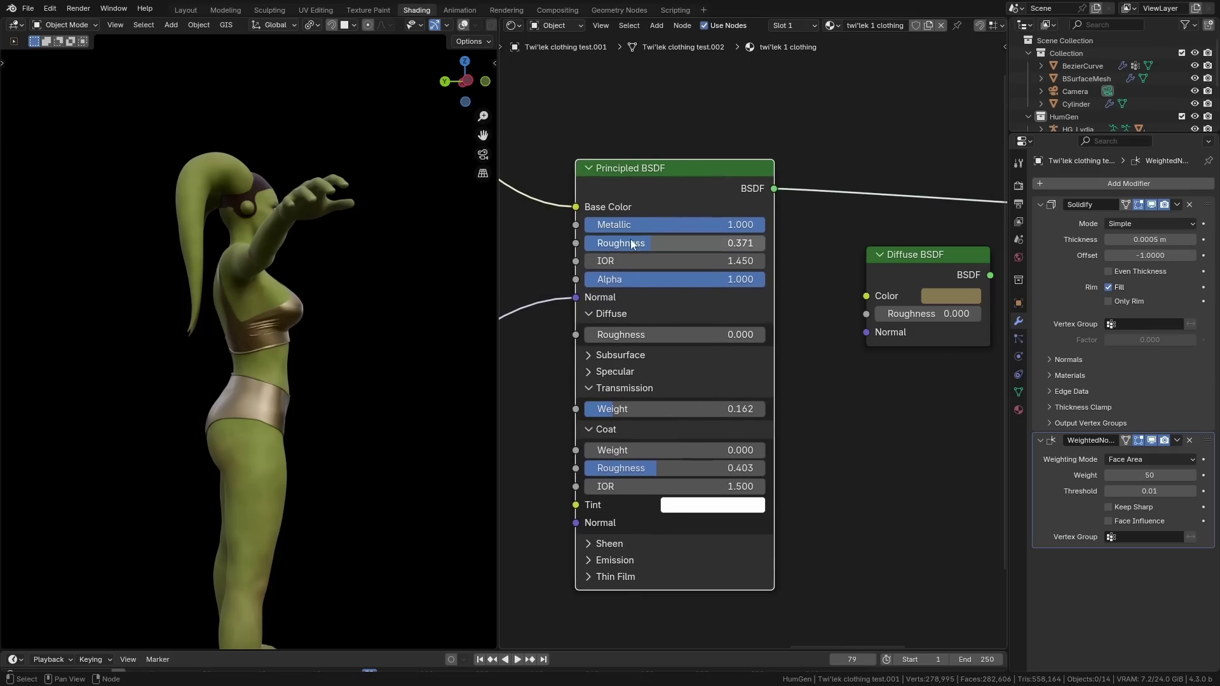
mouse_move(639, 243)
mouse_down()
mouse_move(731, 243)
mouse_move(596, 243)
mouse_up()
scroll(310, 409, up, 6)
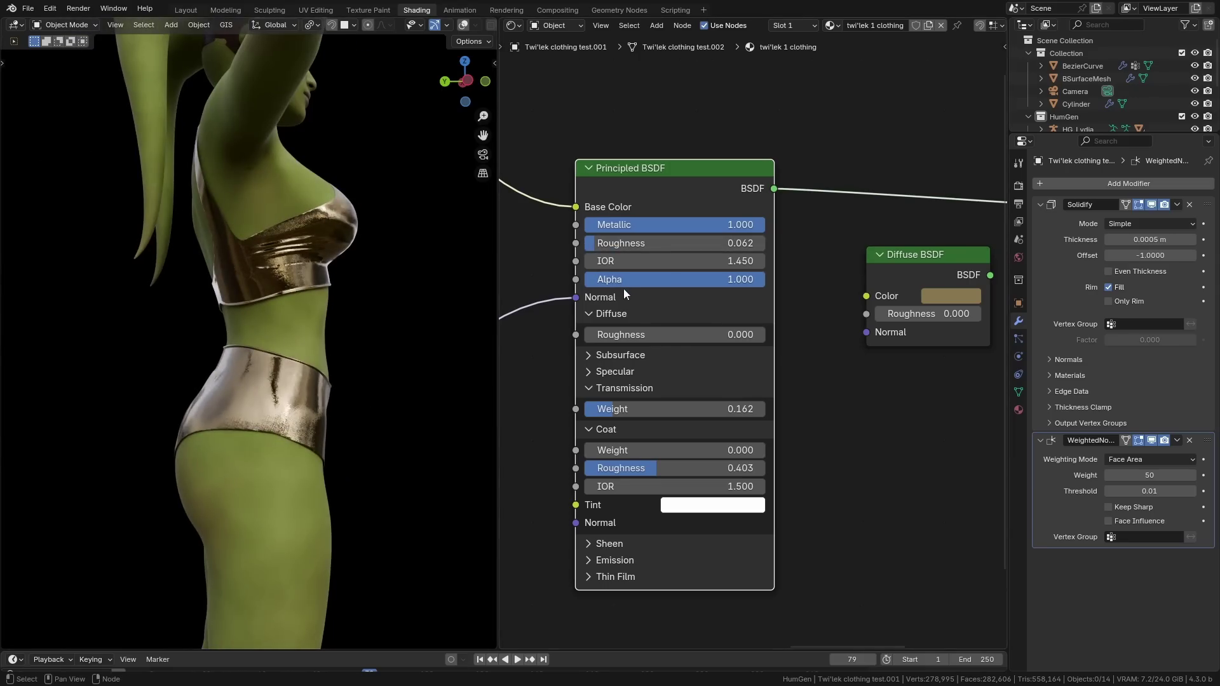
middle_drag(810, 302, 739, 304)
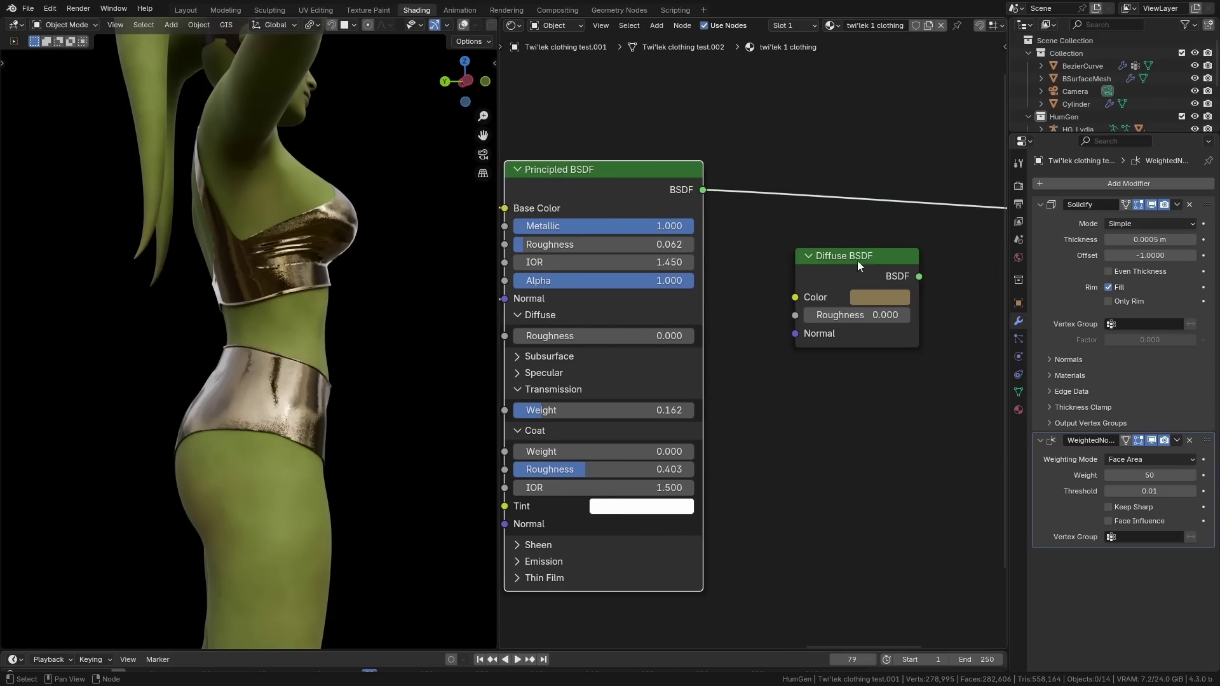
Step: Make the Diffuse BSDF the surface shader with Roughness 1.000
drag(857, 265, 801, 263)
ctrl+shift+click(802, 263)
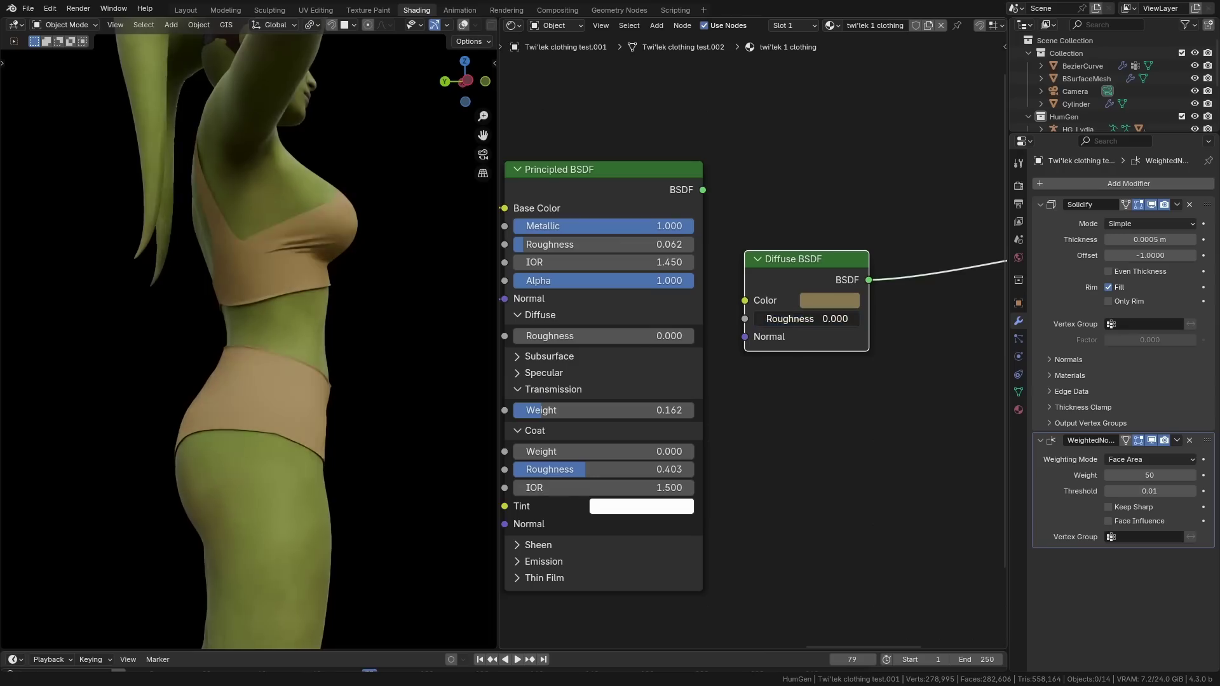
drag(788, 318, 826, 319)
Step: Reconnect the Principled BSDF with Metallic 0.000 and Roughness 0.139
scroll(291, 294, up, 1)
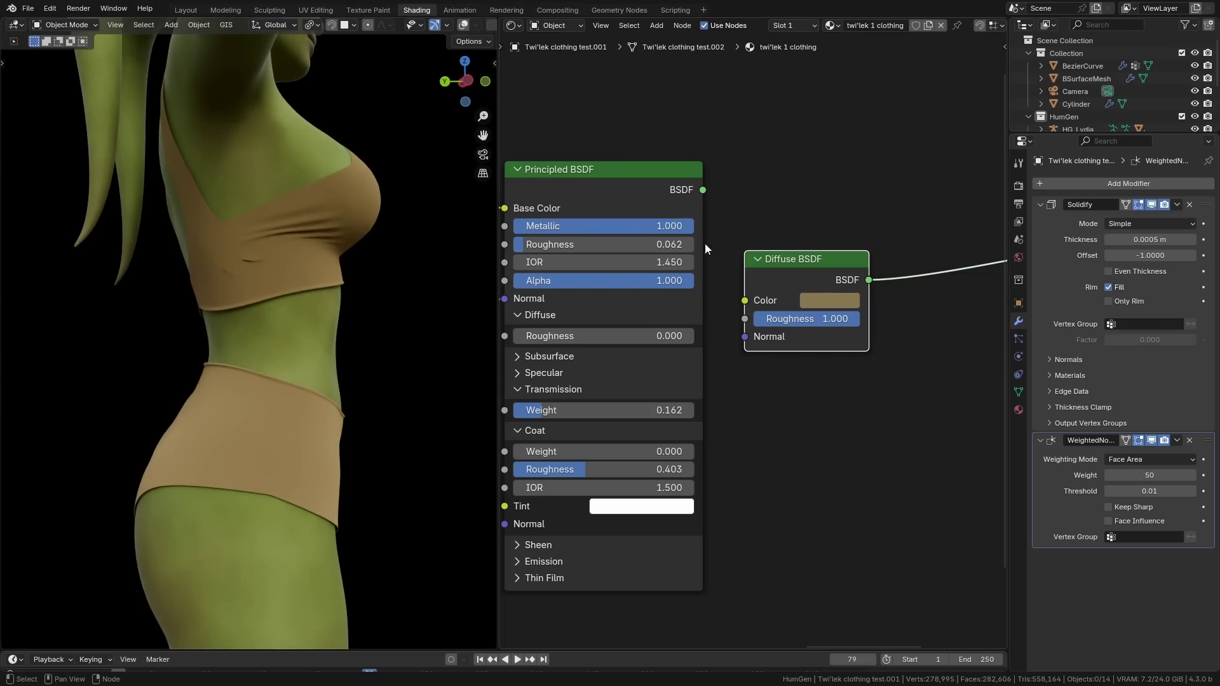
ctrl+shift+click(599, 172)
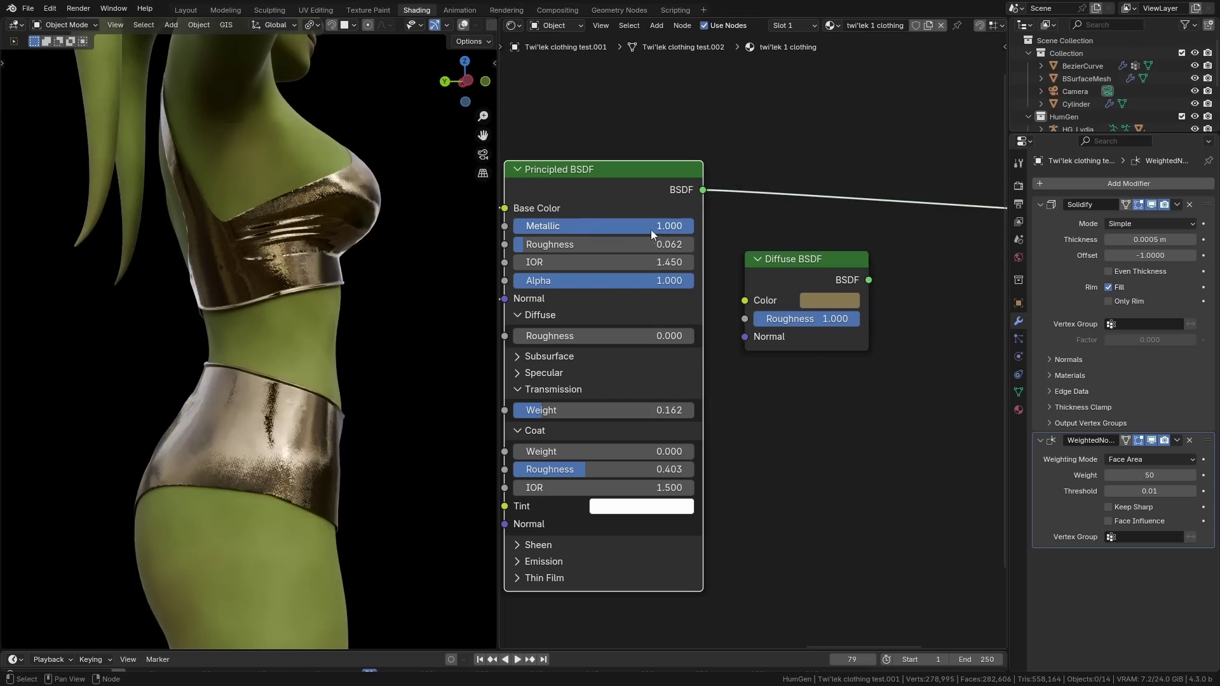
drag(650, 230, 539, 245)
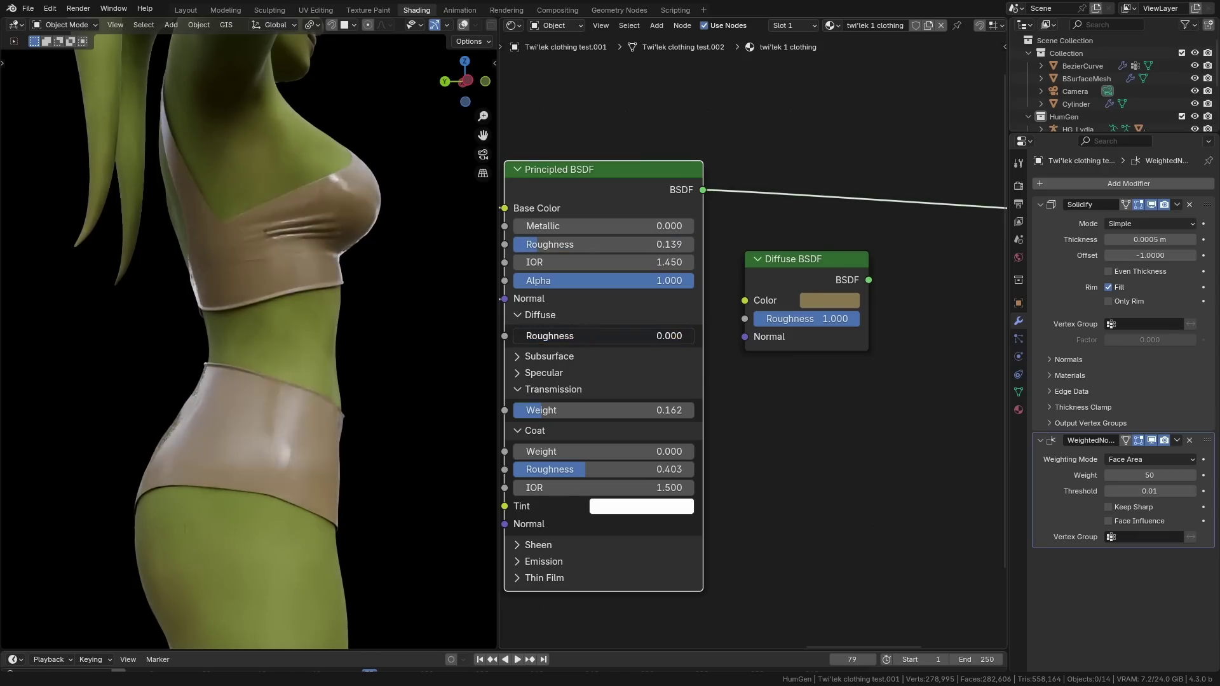
Step: Raise the clothing's Principled BSDF Diffuse Roughness to 1.000
drag(559, 335, 686, 336)
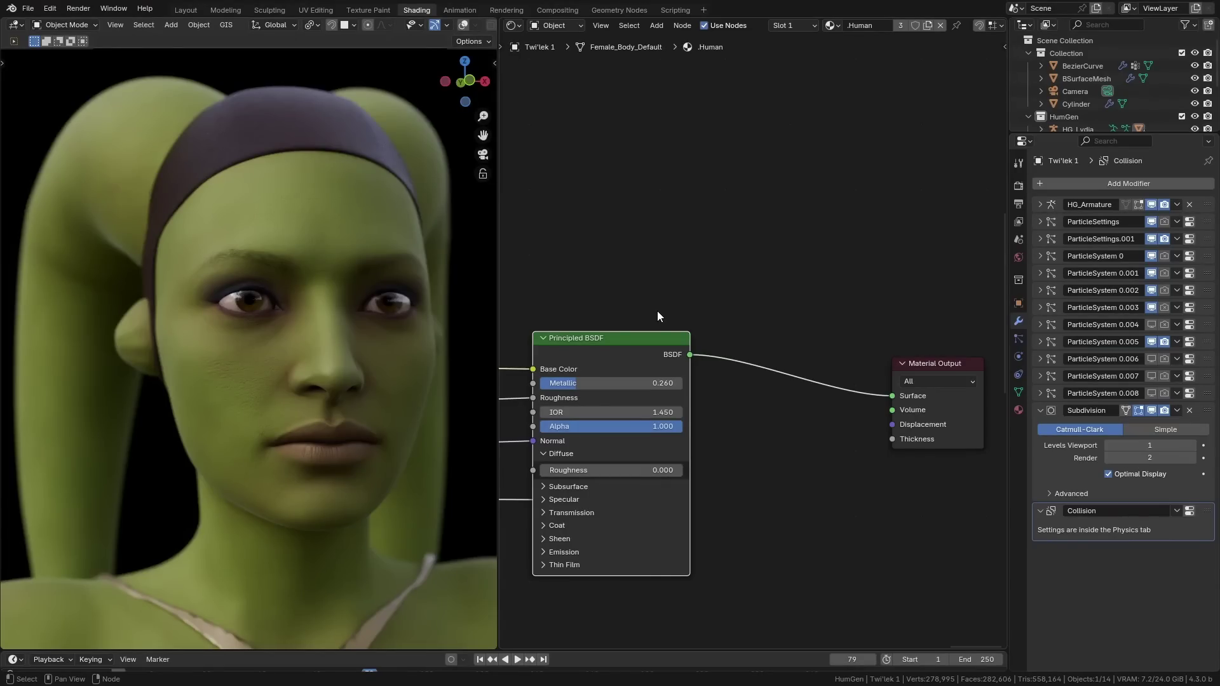
Step: Add a Metallic BSDF node through the 'met' search and place it above the Principled BSDF
click(666, 219)
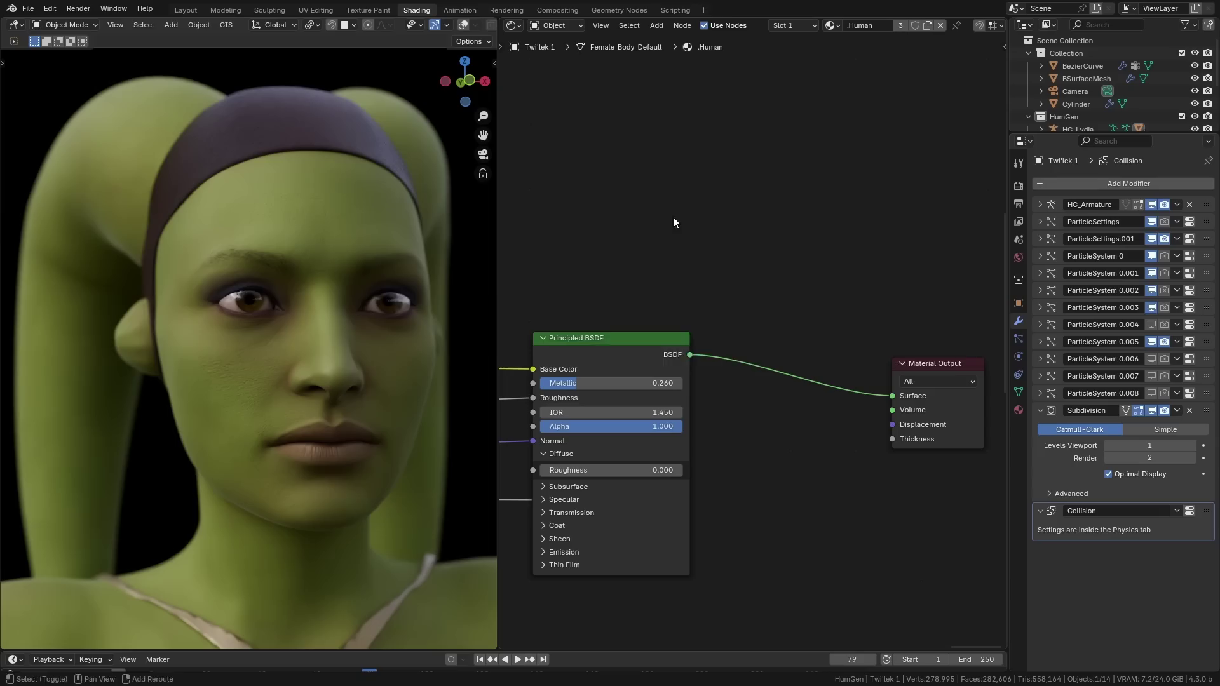
key(shift+a)
text(met)
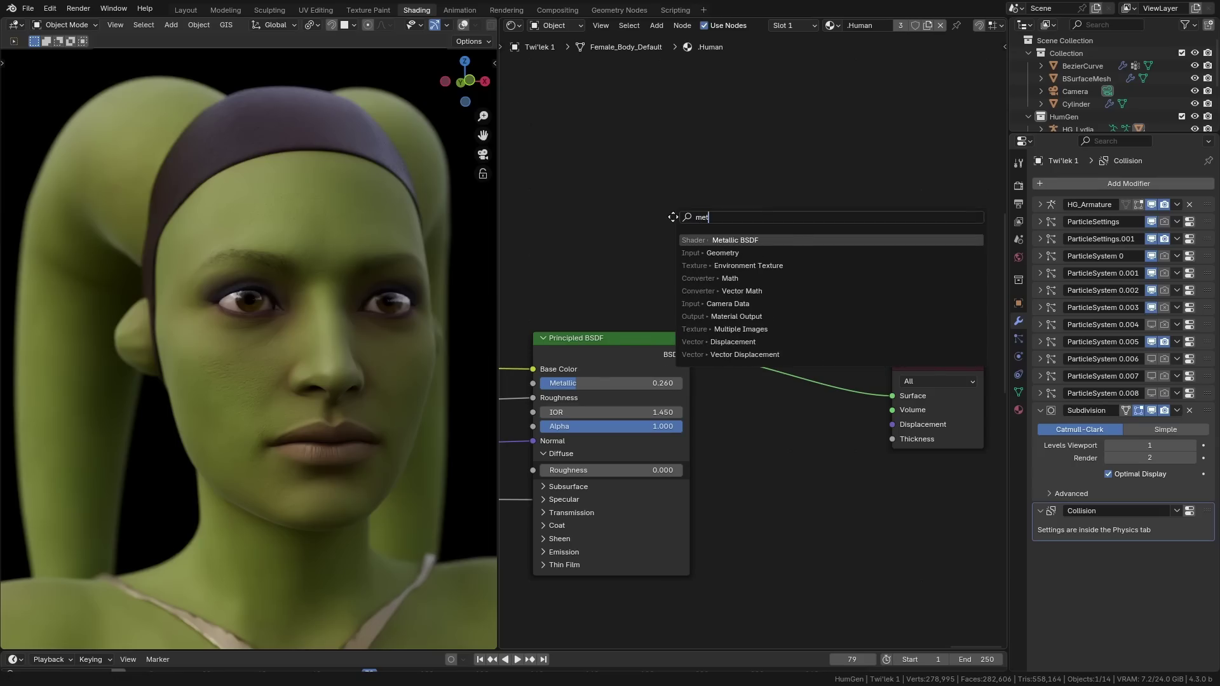
key(Return)
click(647, 166)
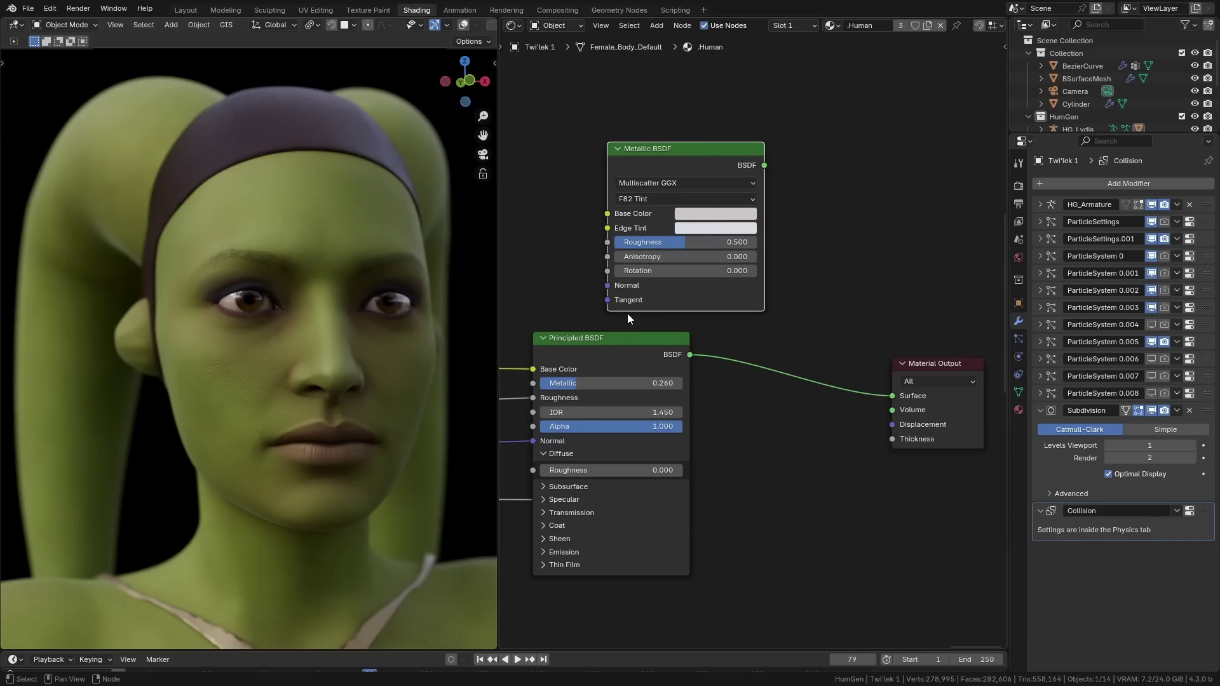
Step: Connect the Metallic BSDF to the Material Output and check its Base Color
ctrl+shift+click(689, 157)
scroll(723, 212, up, 4)
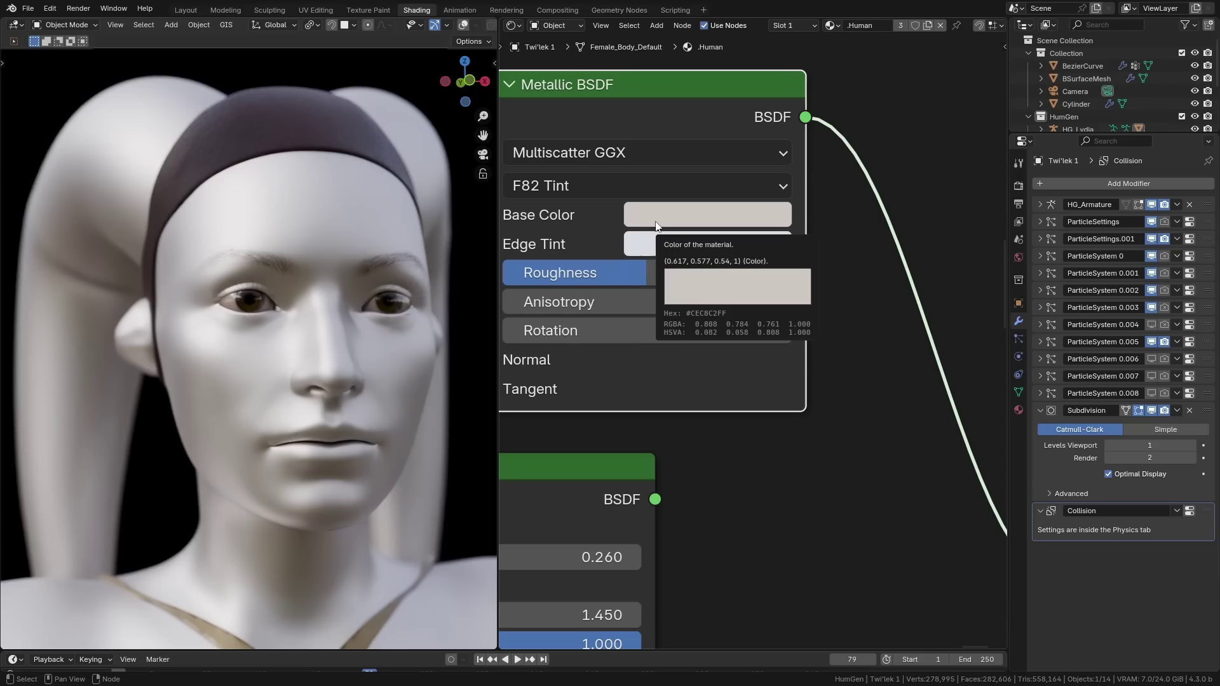
click(667, 207)
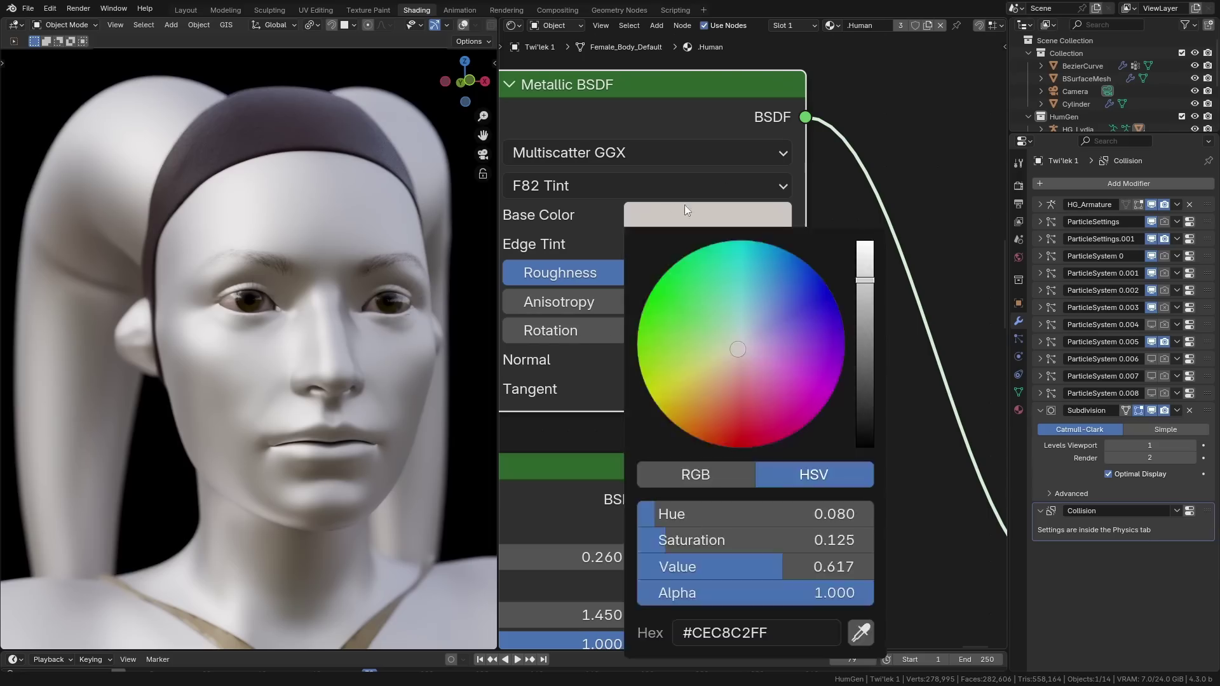
click(684, 204)
click(692, 227)
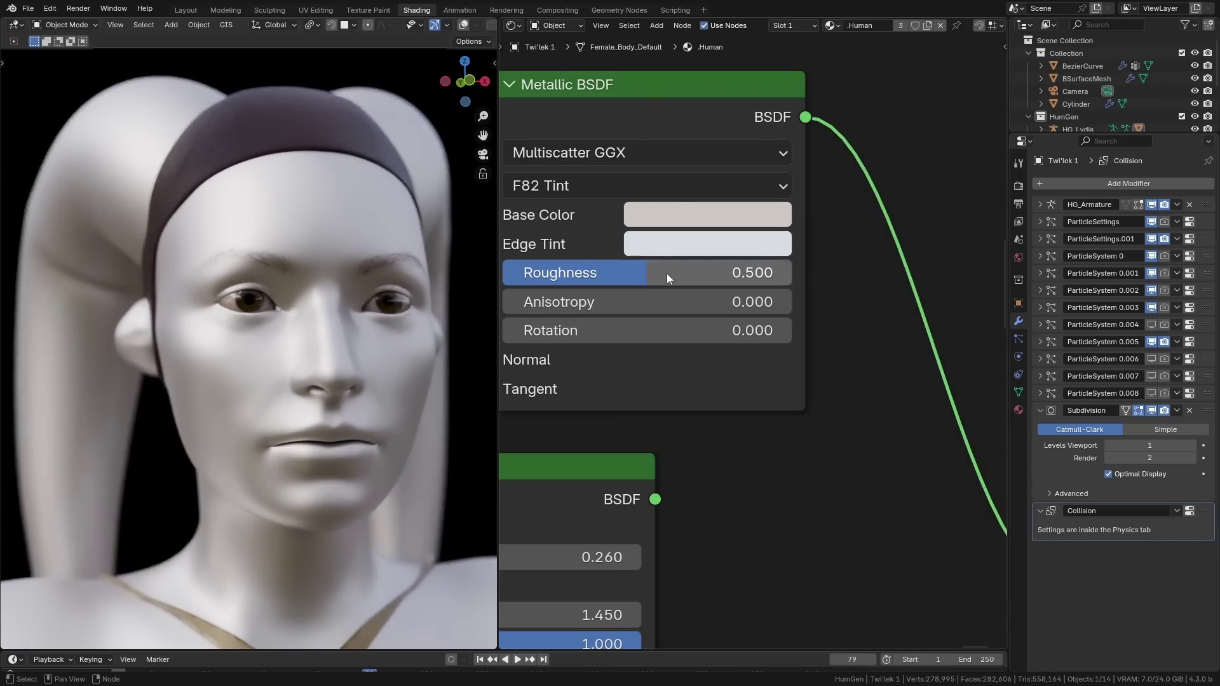
Step: Set the Metallic BSDF Anisotropy to 0.445 and Rotation to 0.582, adjusting its Roughness
drag(666, 273, 578, 351)
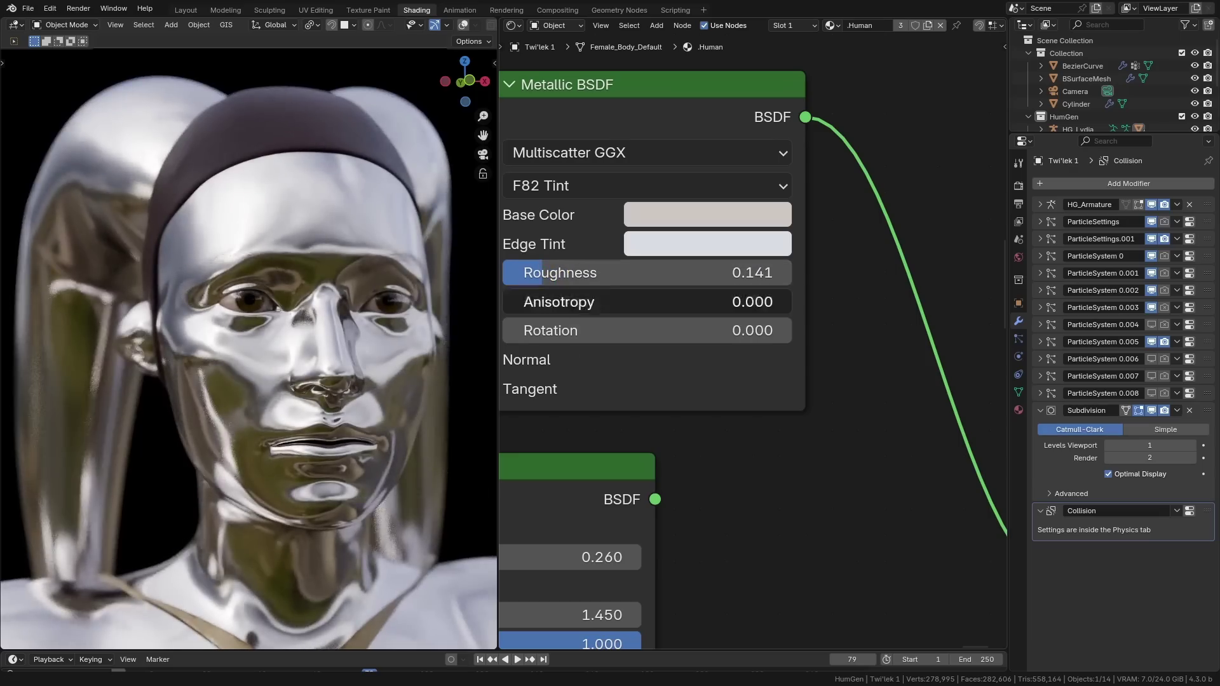
drag(559, 301, 686, 302)
drag(570, 330, 737, 331)
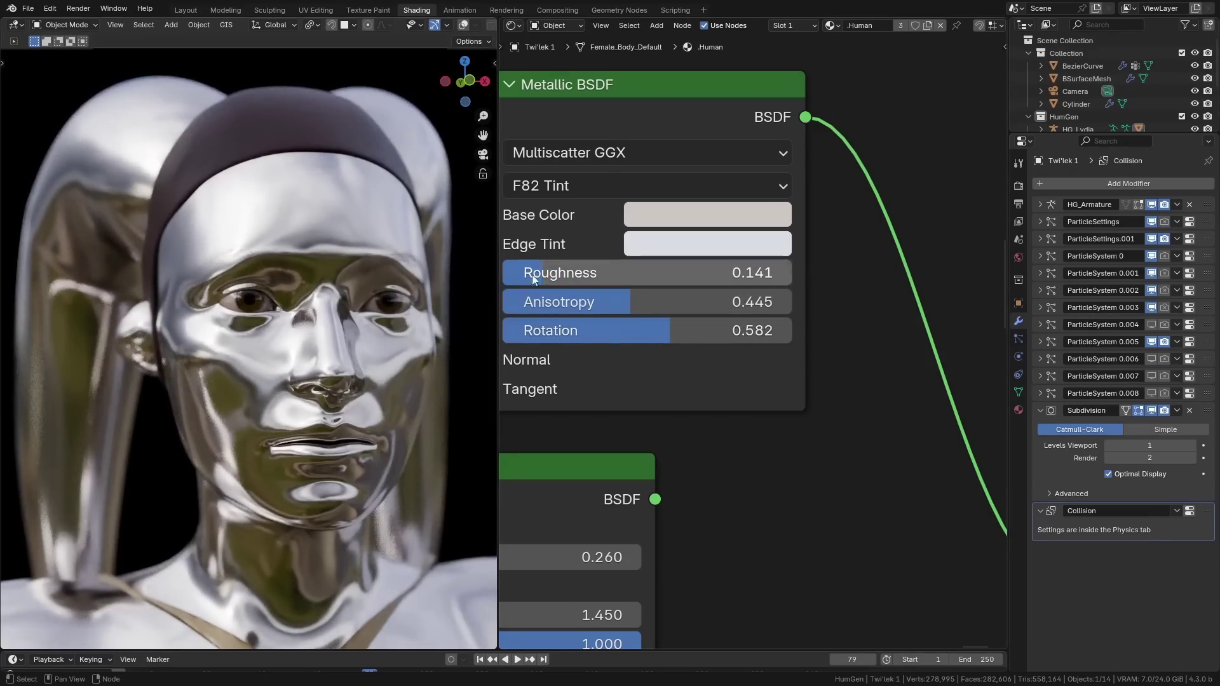
drag(531, 274, 588, 275)
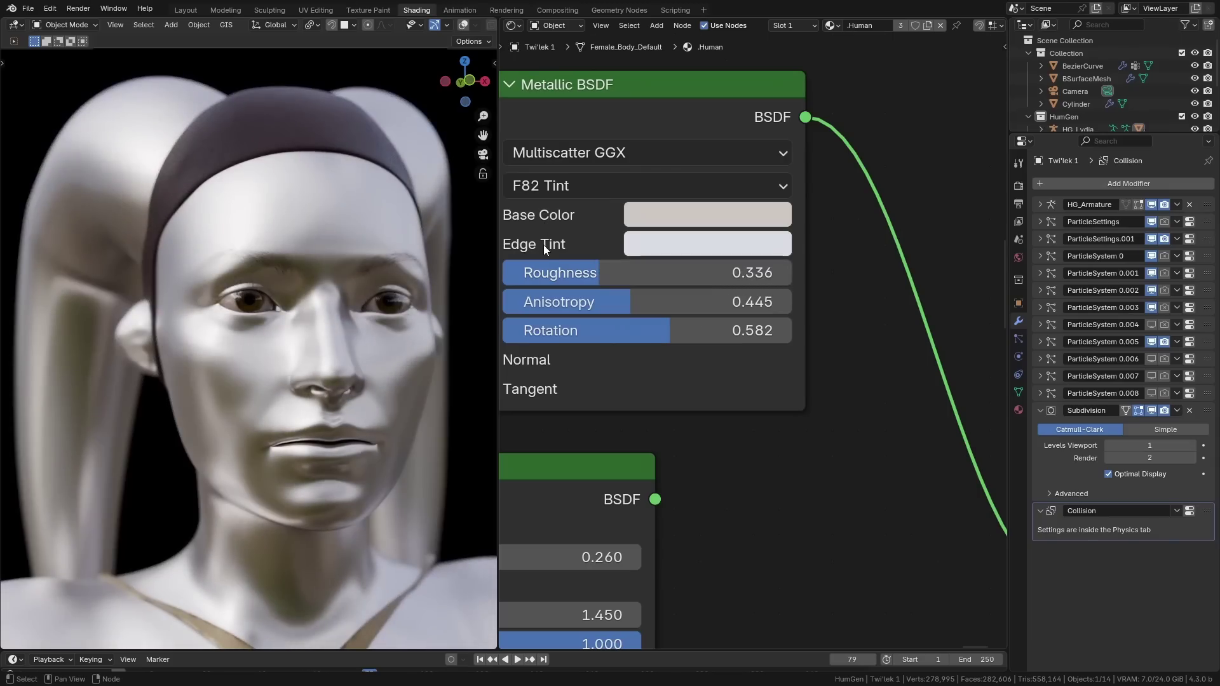
Step: Give the metal a yellow Edge Tint and Roughness 0.114, viewed through the camera
click(680, 244)
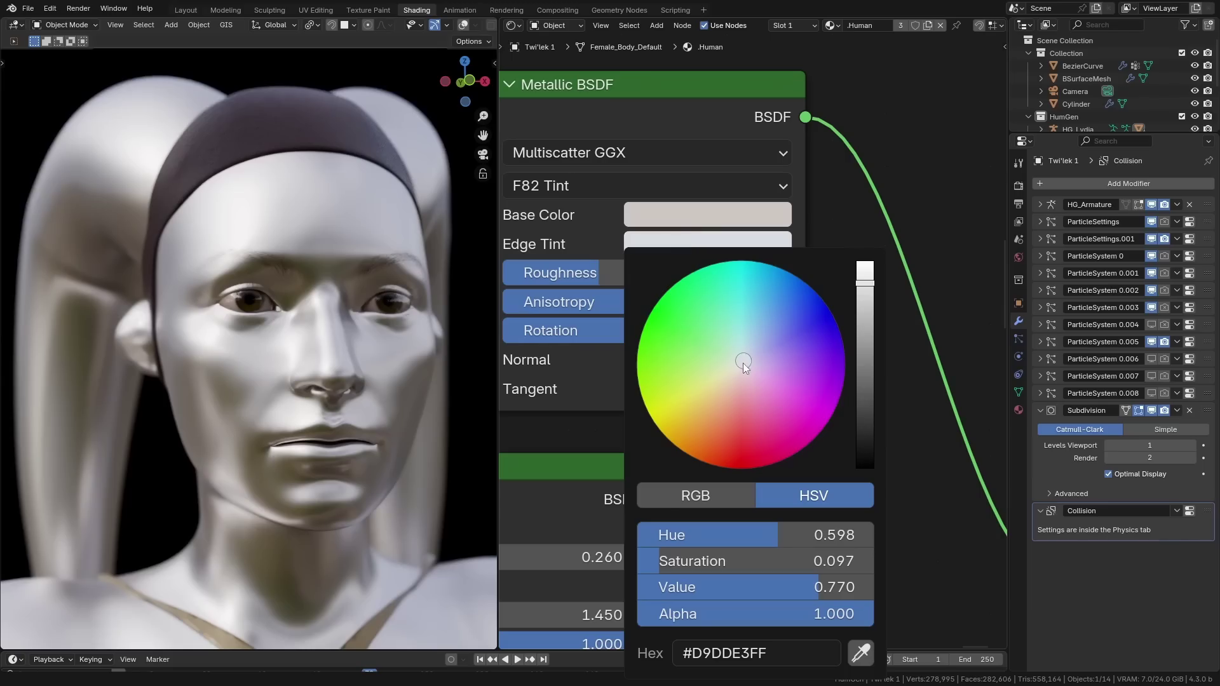
drag(743, 364, 683, 407)
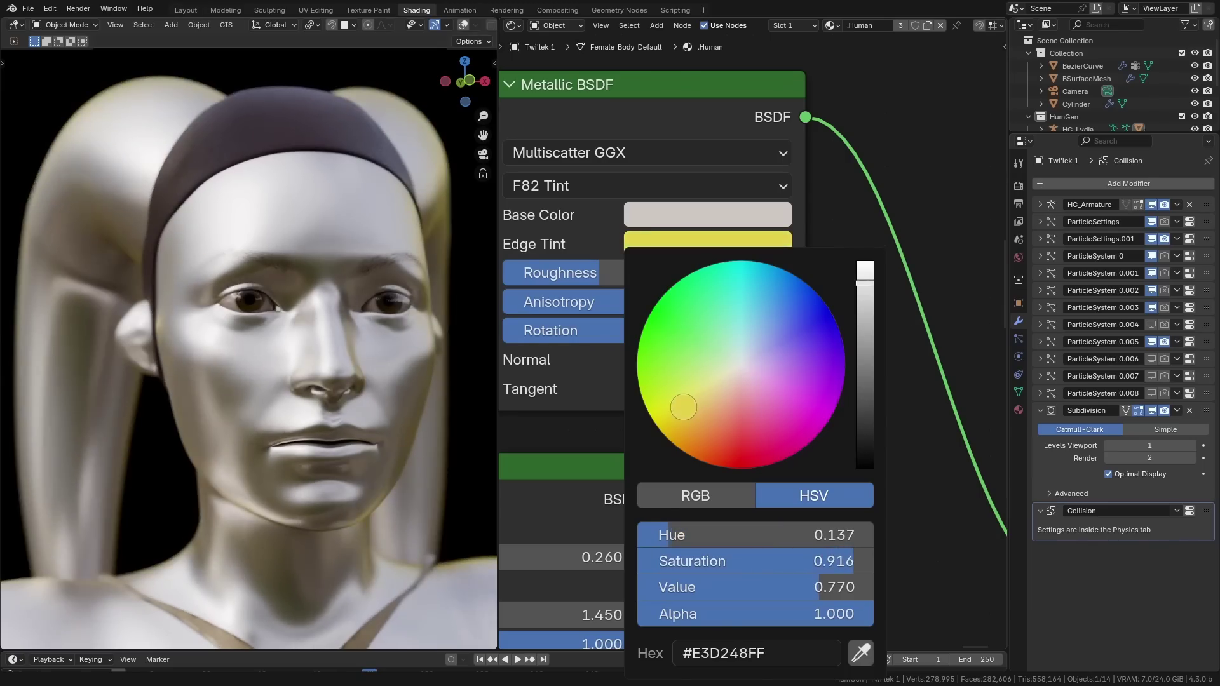
key(KP_0)
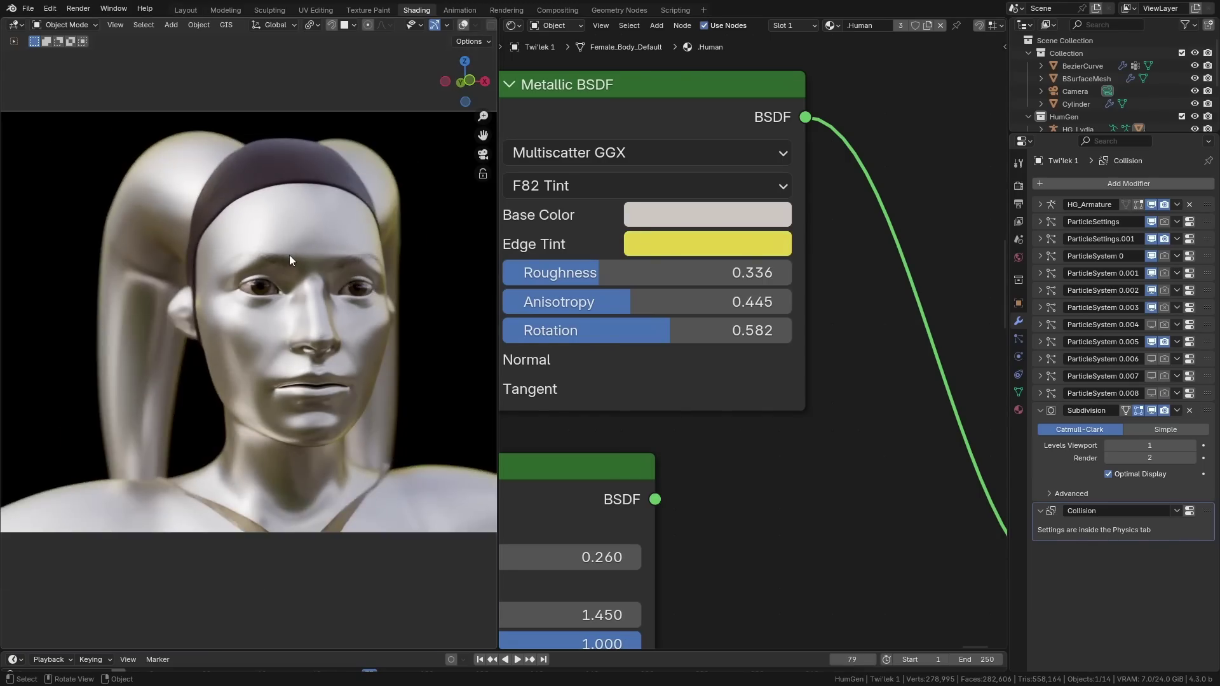
scroll(289, 254, up, 1)
drag(693, 272, 645, 272)
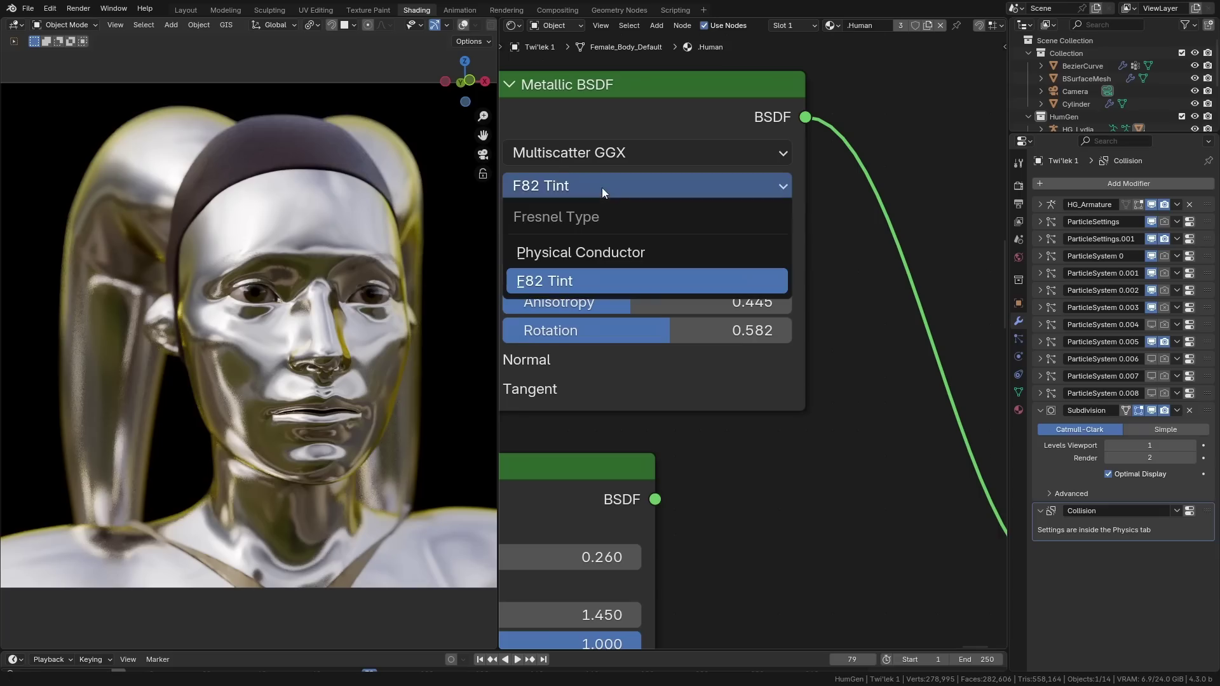
Step: Switch the Fresnel Type to Physical Conductor with the third Extinction value at 9.509
click(604, 252)
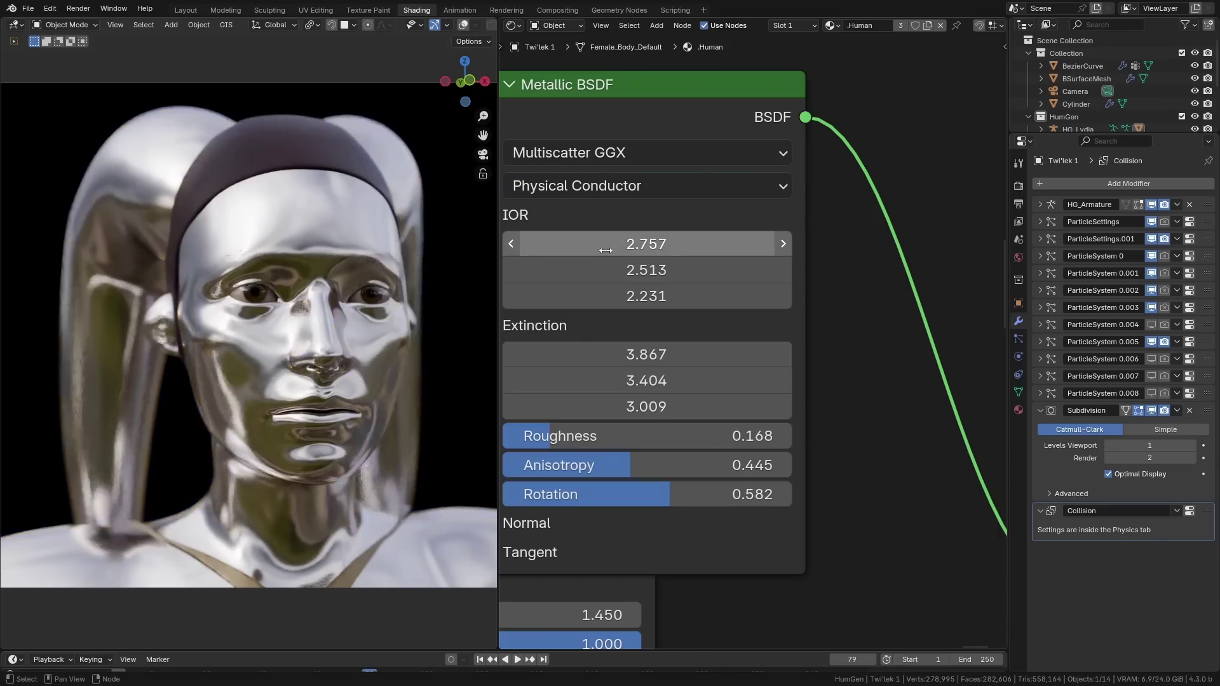
middle_drag(609, 240, 632, 226)
drag(661, 394, 648, 341)
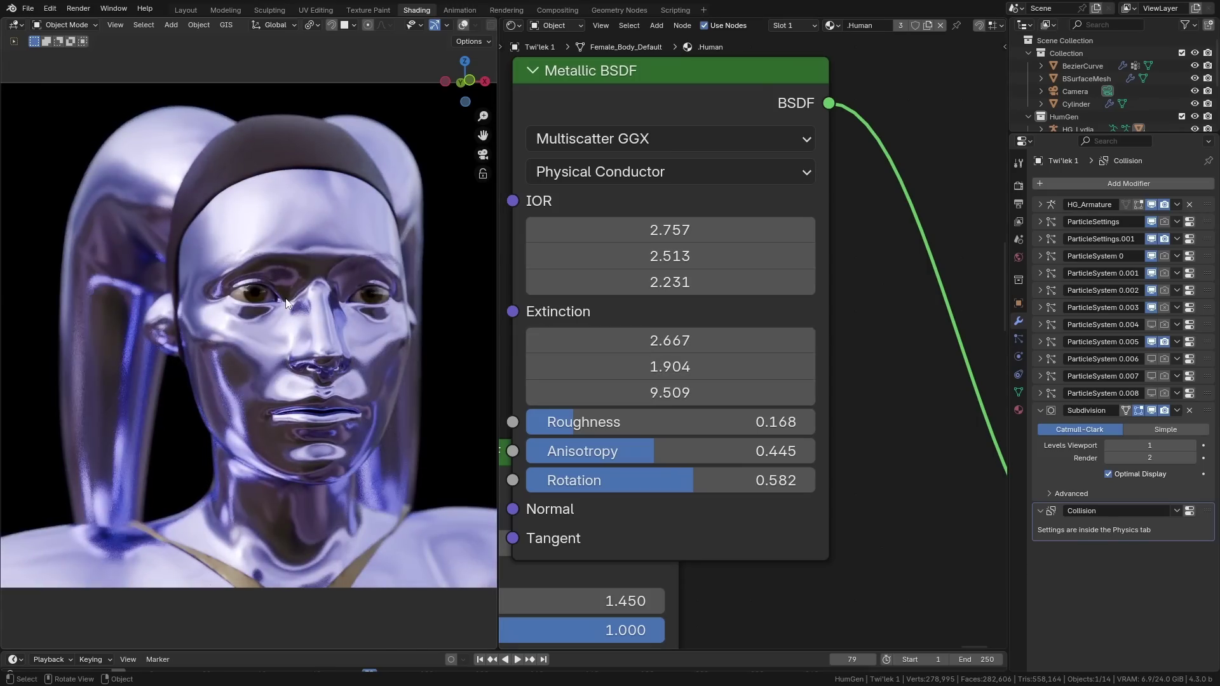
scroll(286, 303, down, 1)
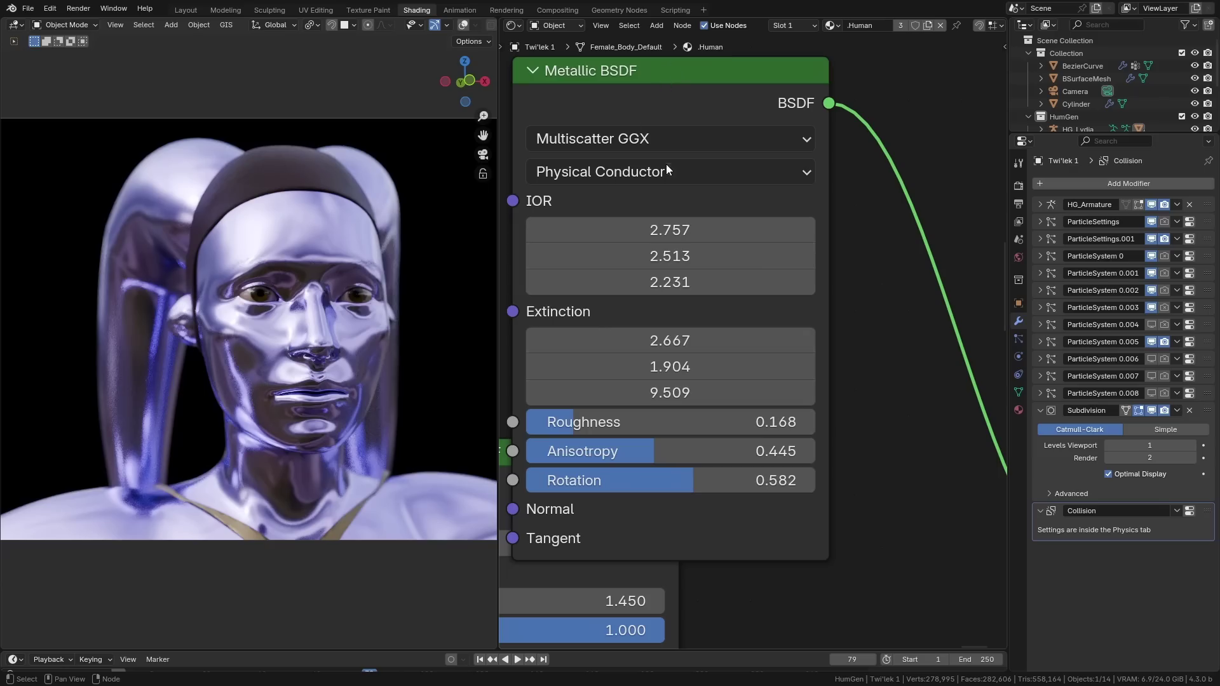
key(BackSpace)
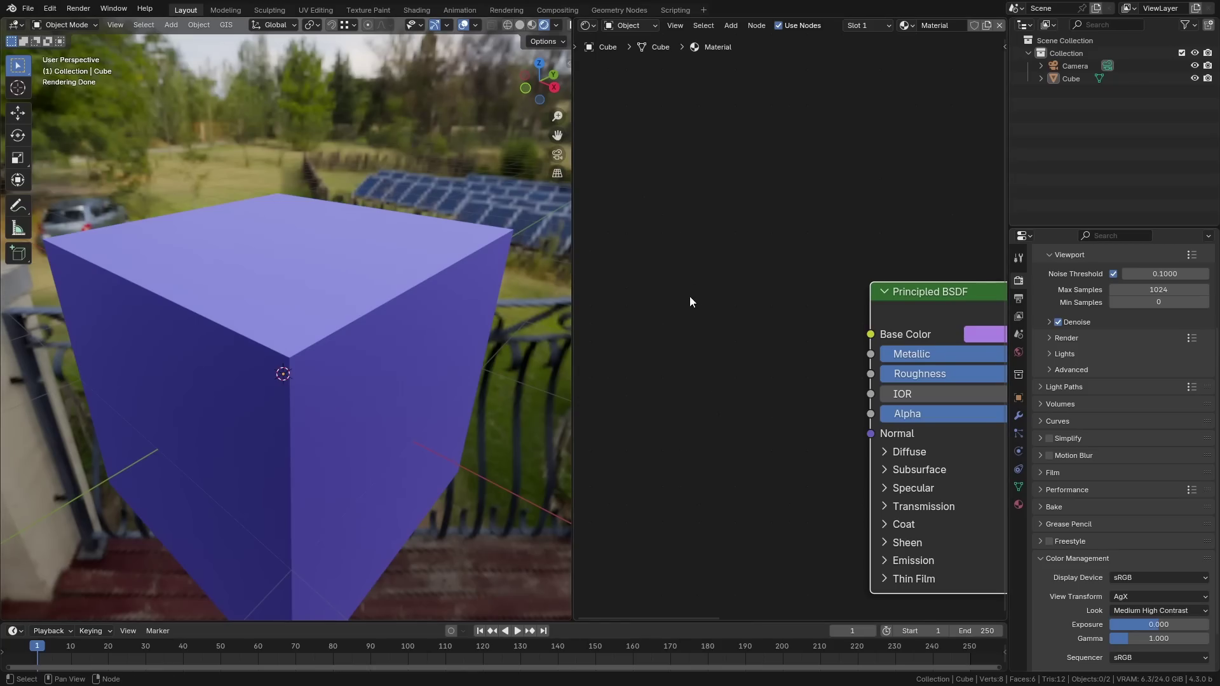
Step: Add a Gabor Texture and link its Value output to the cube's Base Color
key(shift+a)
text(gab)
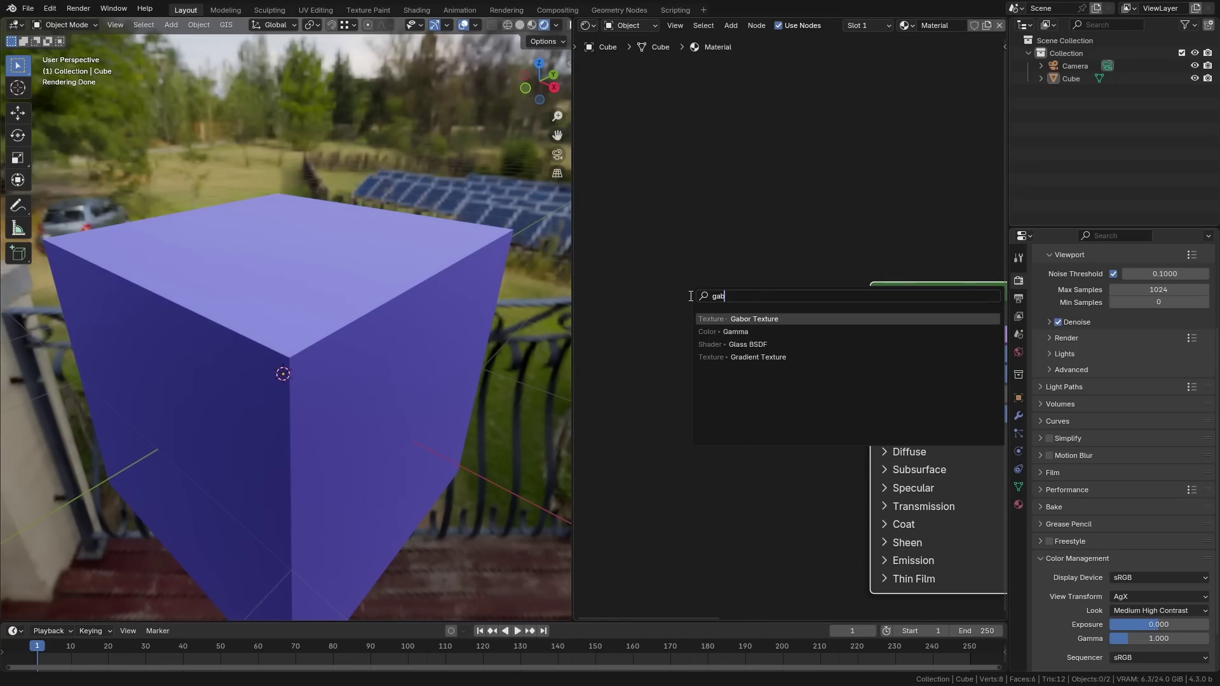
key(Return)
click(668, 284)
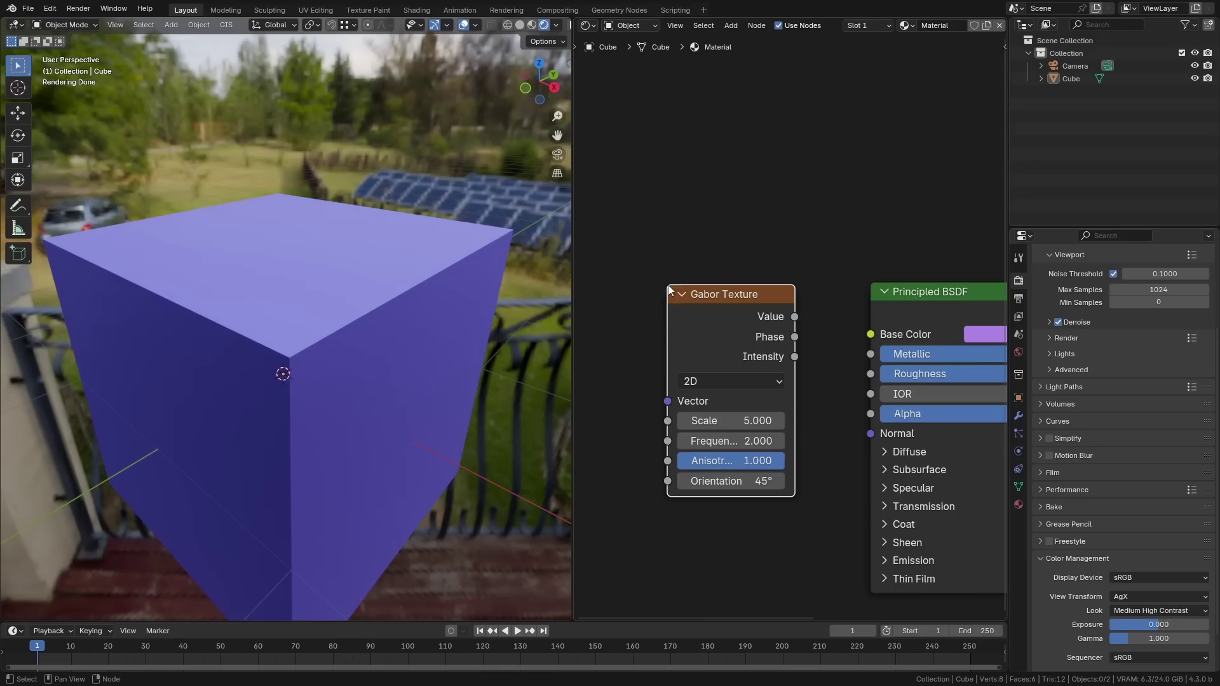
drag(720, 304, 668, 311)
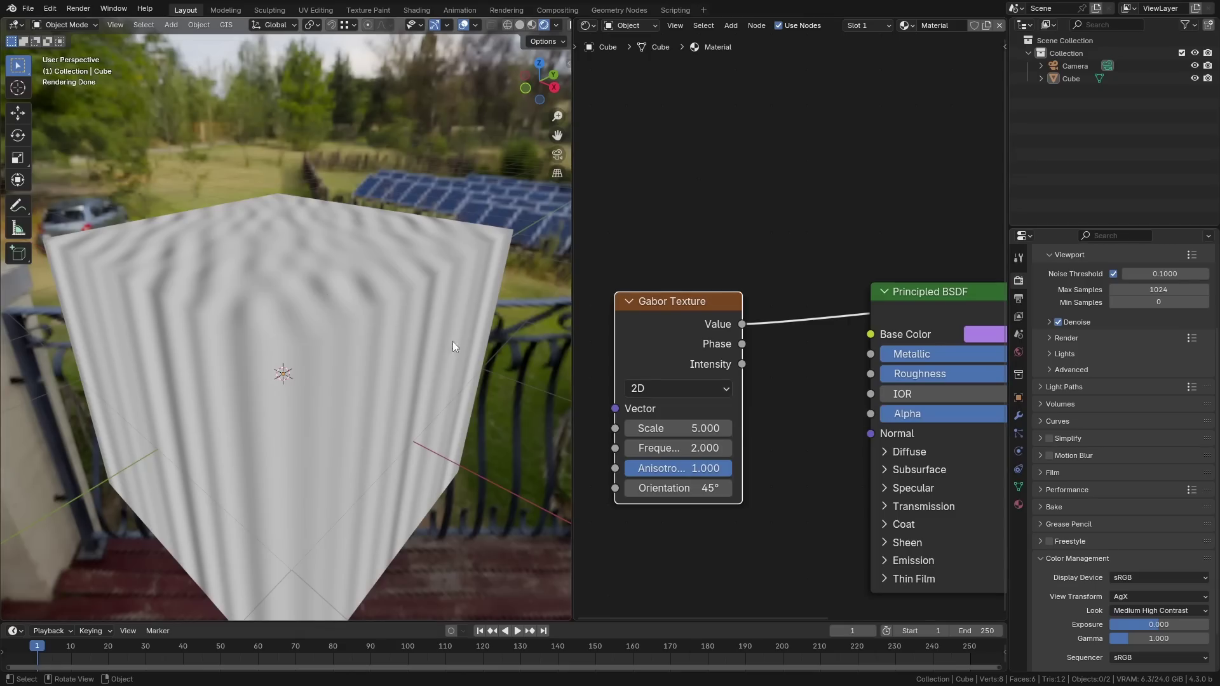
Step: Switch the Gabor Texture to 3D and adjust its Scale, Frequency and orientation direction
click(655, 388)
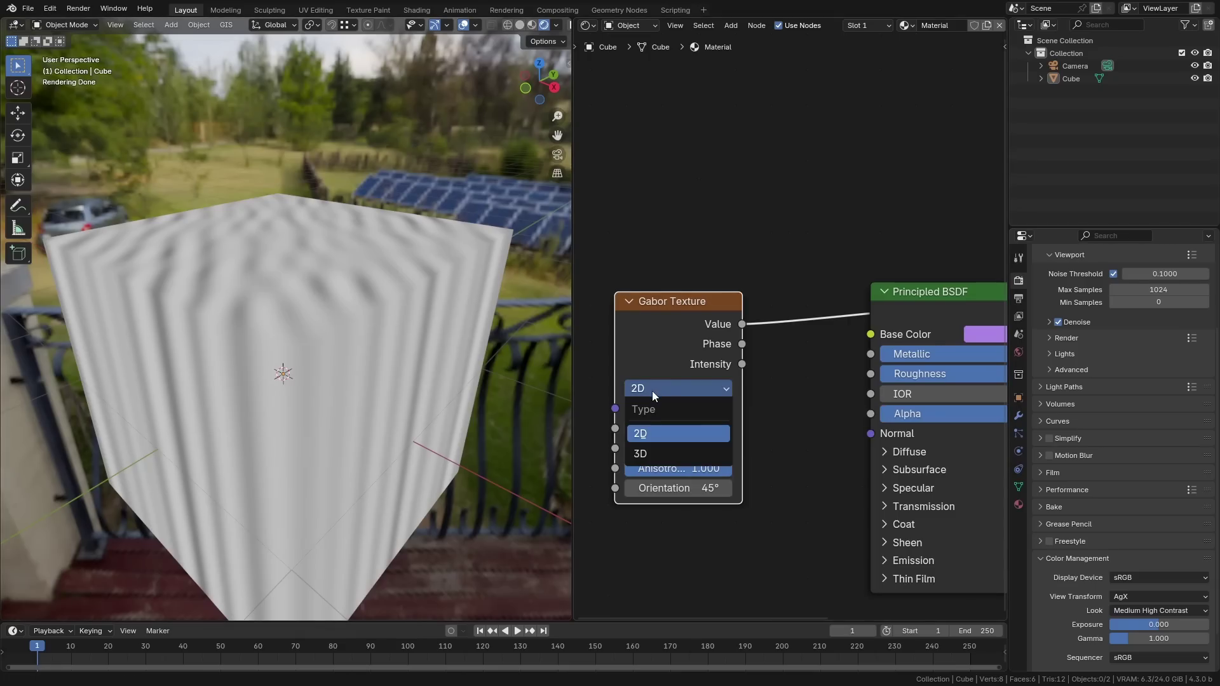
click(654, 449)
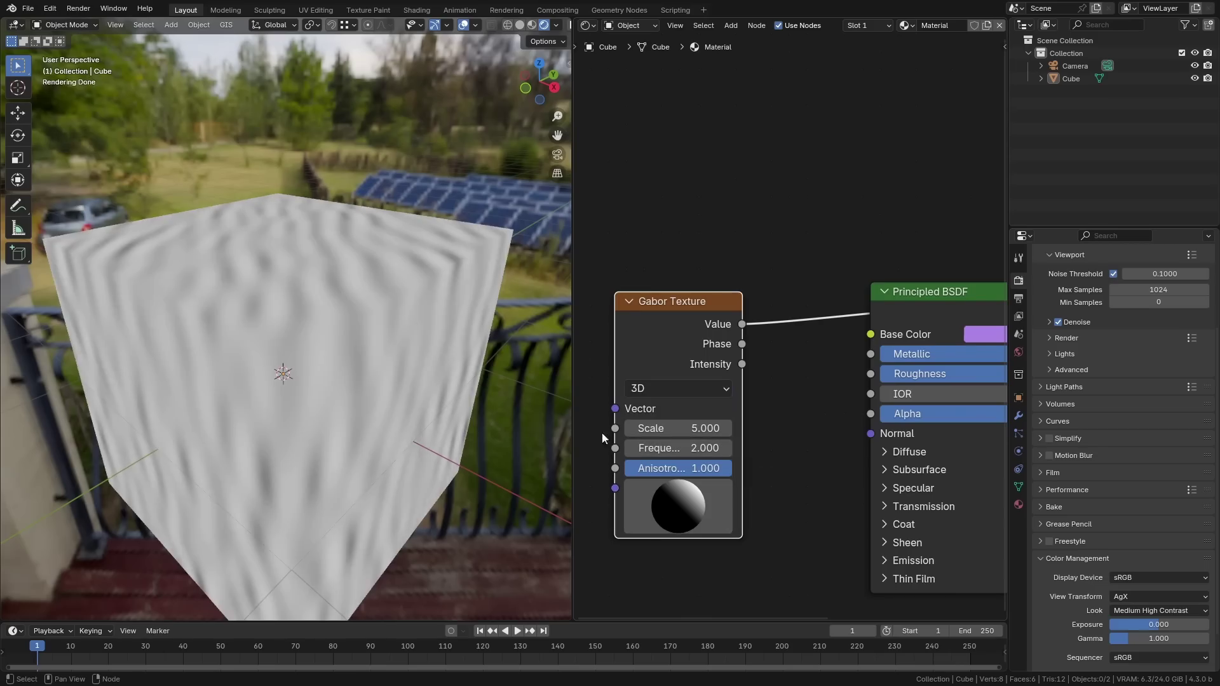
middle_drag(387, 355, 338, 295)
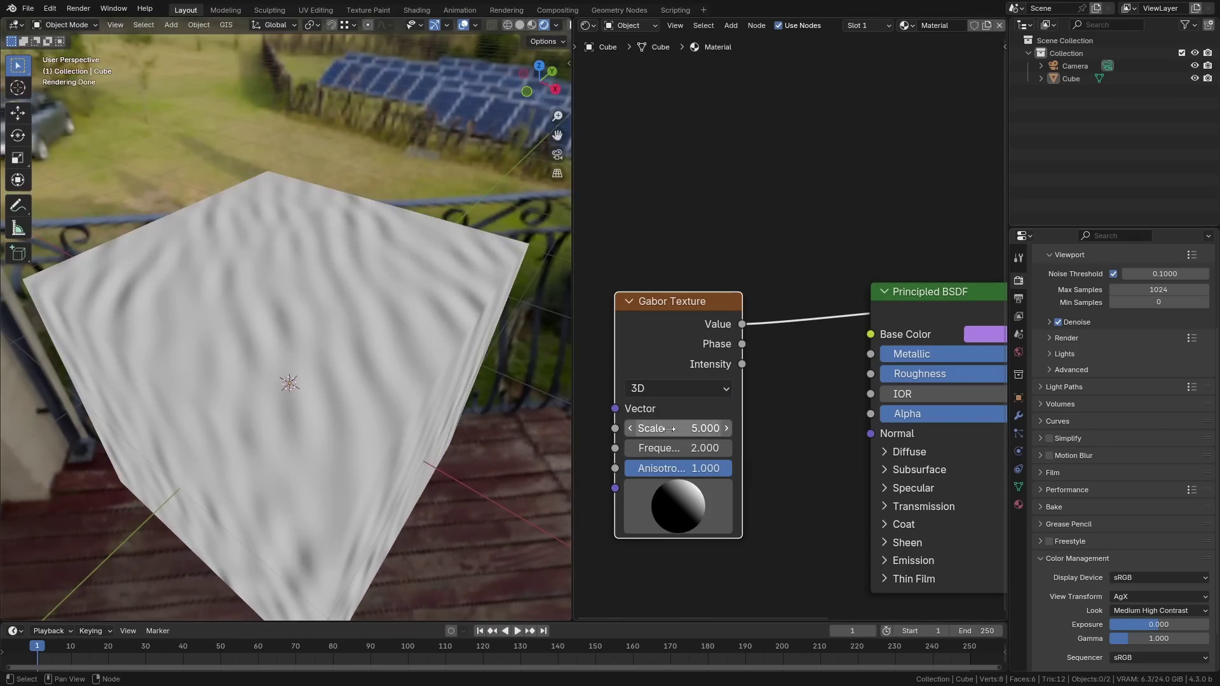
drag(674, 428, 774, 428)
middle_drag(386, 346, 411, 360)
drag(693, 448, 709, 470)
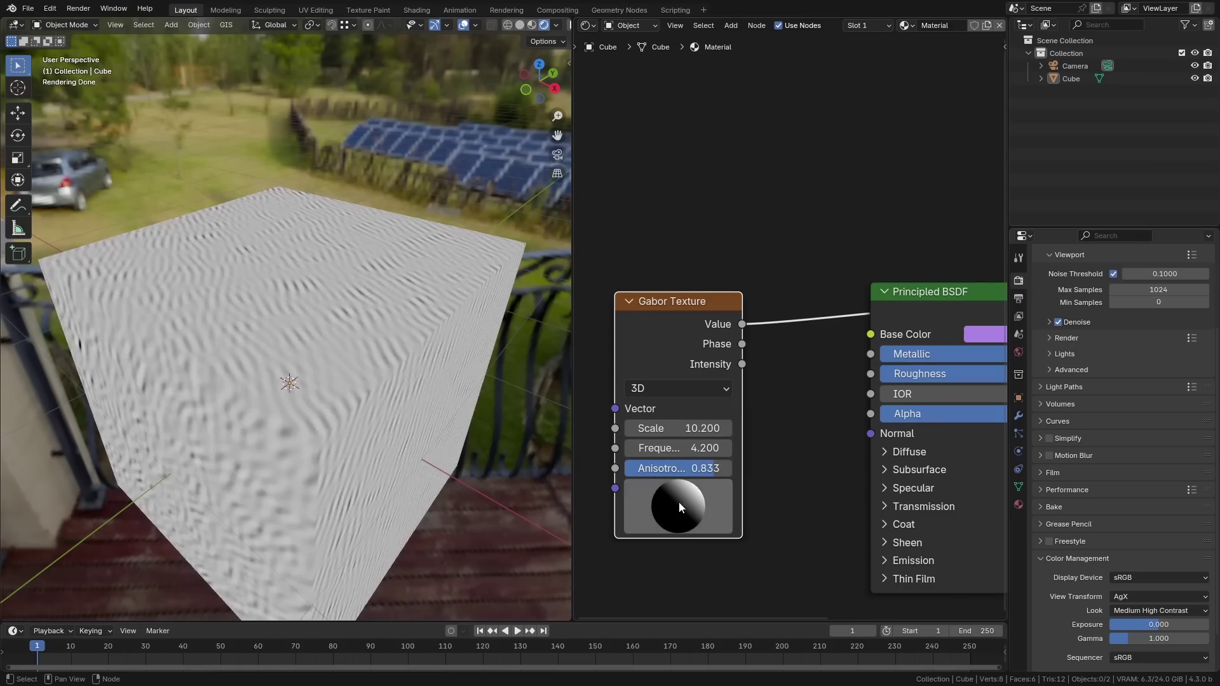
mouse_move(650, 498)
mouse_down()
mouse_move(704, 500)
mouse_move(588, 485)
mouse_move(677, 489)
mouse_up()
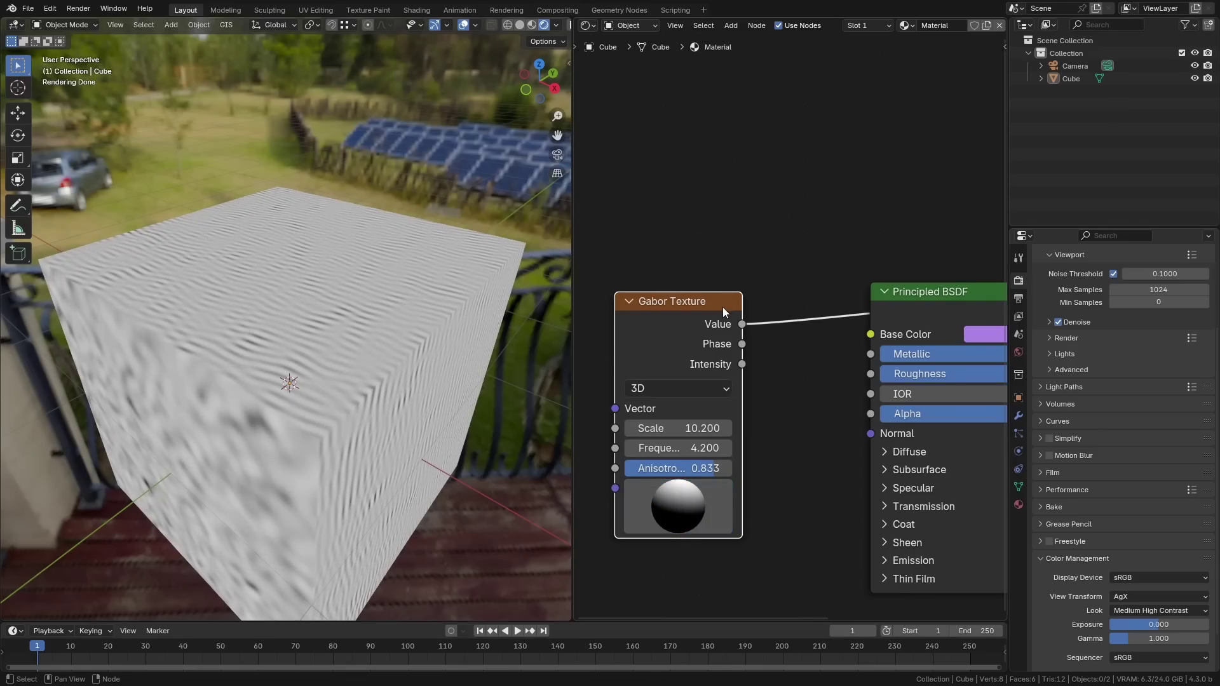
Step: Feed the Gabor Phase output into the base colour and set Scale to 9.300
ctrl+drag(741, 323, 741, 343)
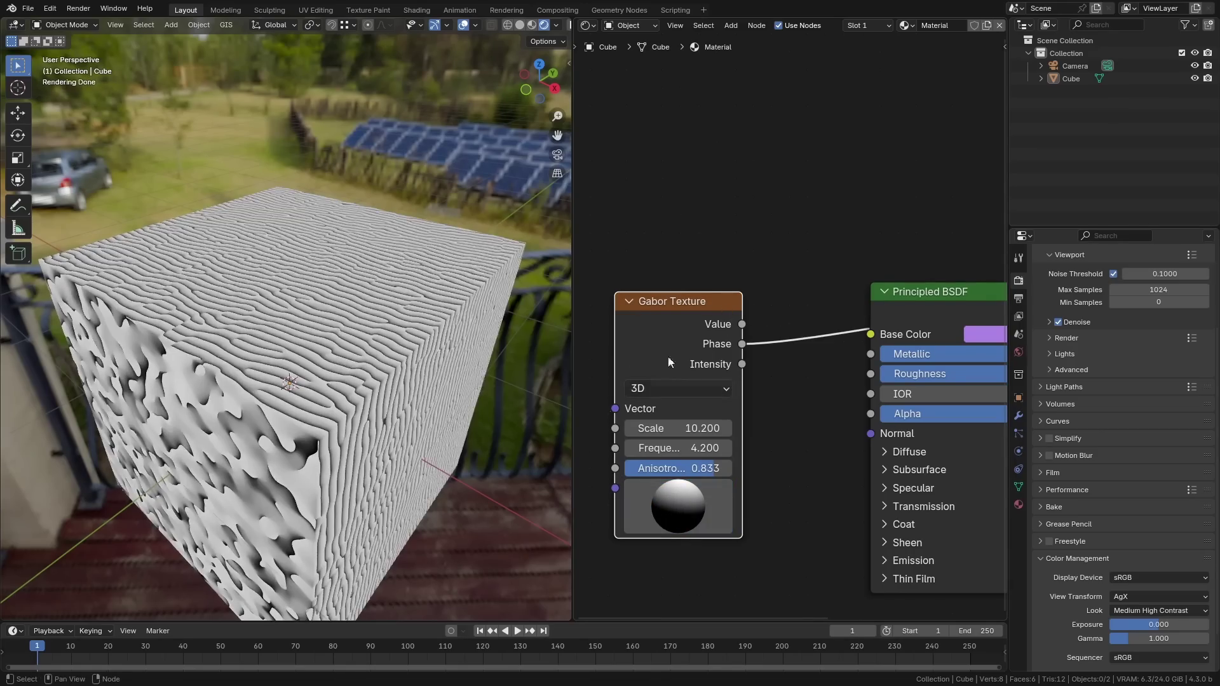
middle_drag(381, 362, 405, 399)
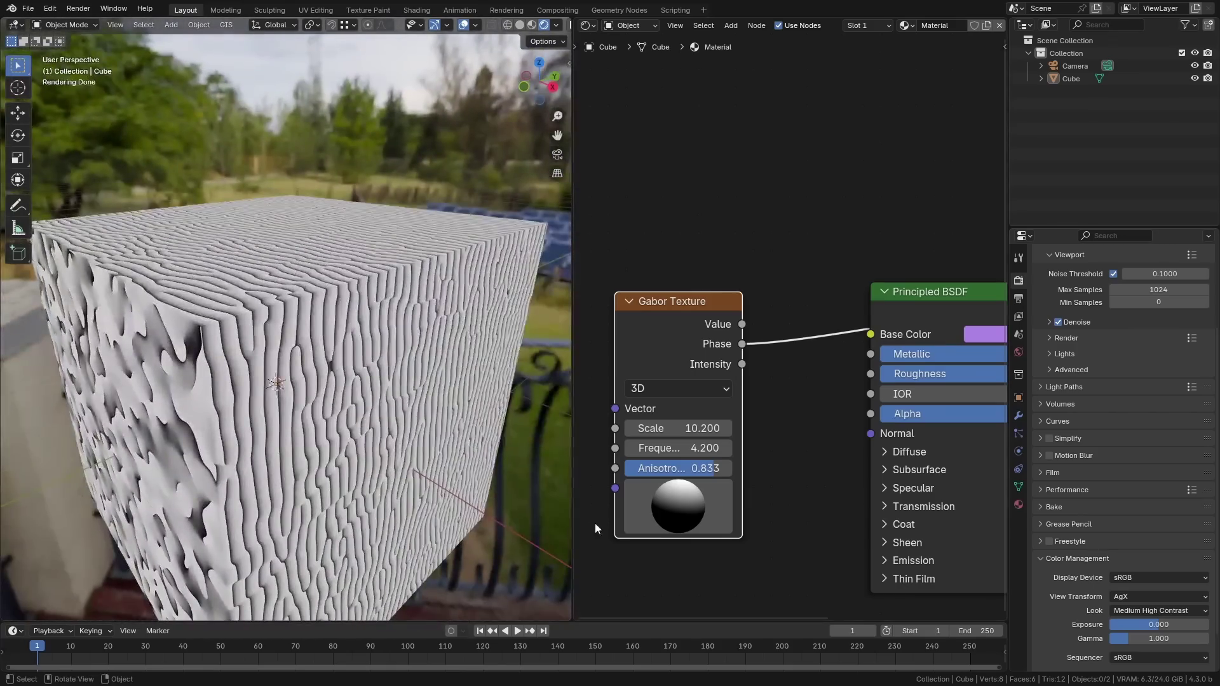
drag(694, 428, 665, 494)
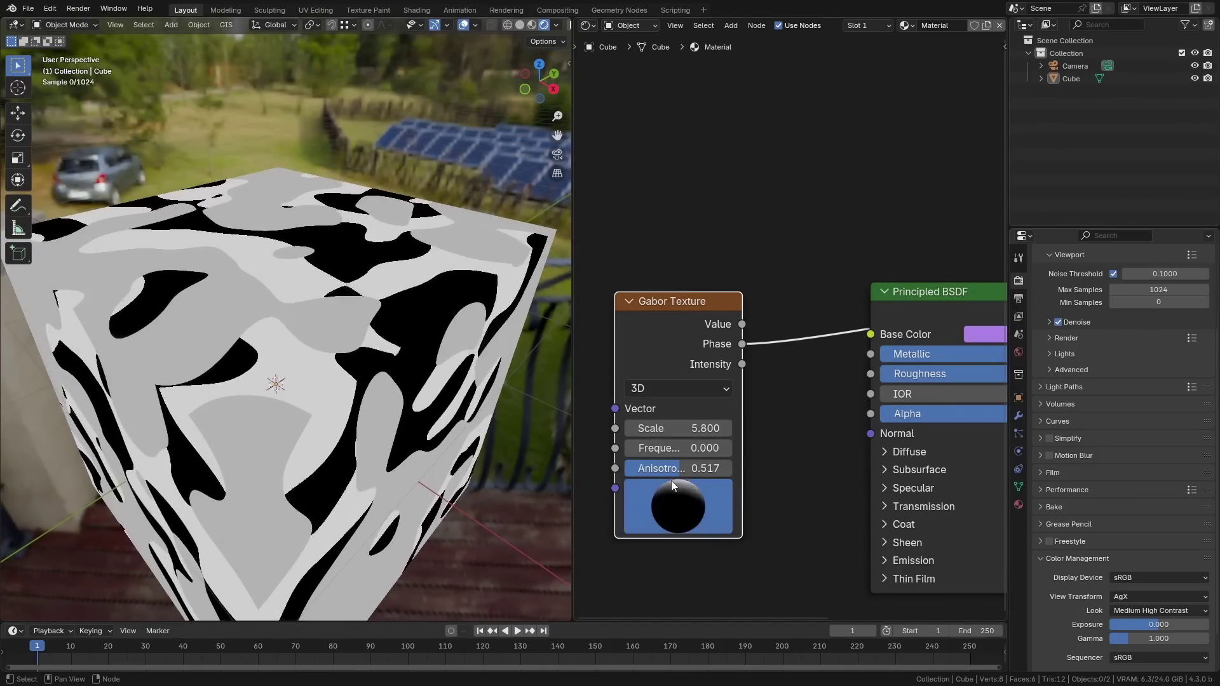
mouse_move(452, 427)
middle_down()
mouse_move(452, 396)
mouse_move(463, 413)
middle_up()
drag(677, 428, 705, 428)
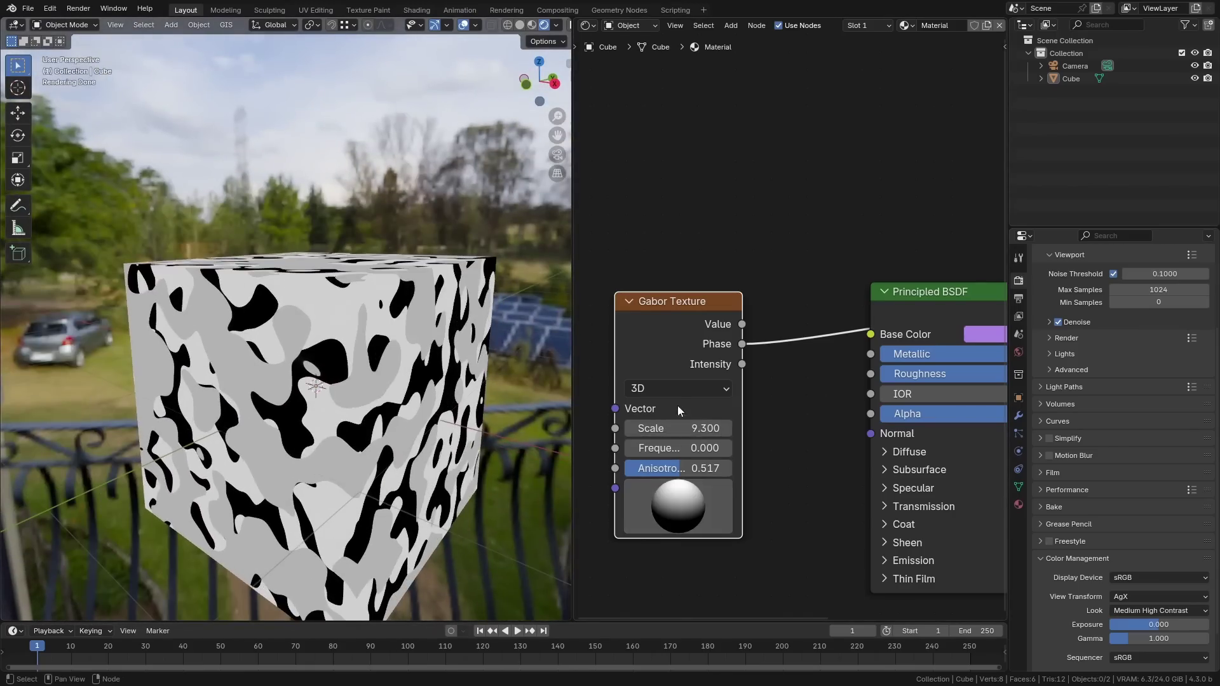
Step: Drive the base colour from Gabor Intensity with Anisotropy 0.708 and Frequency 2.900
drag(741, 344, 741, 364)
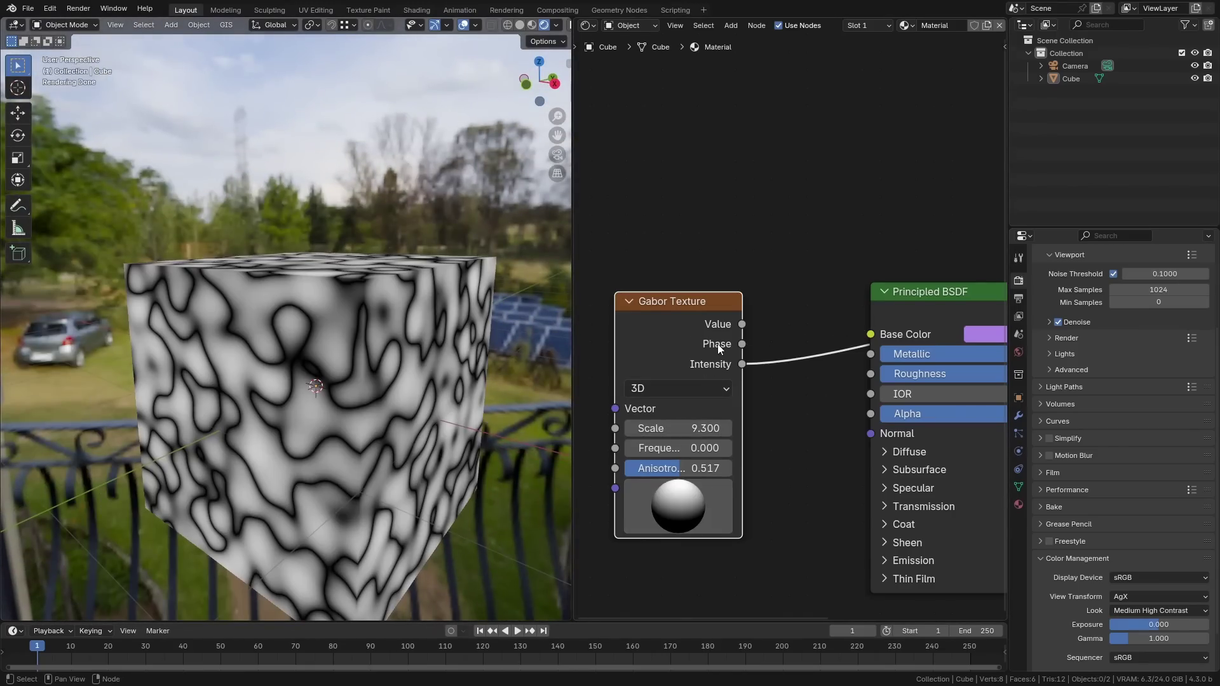
middle_drag(537, 378, 428, 345)
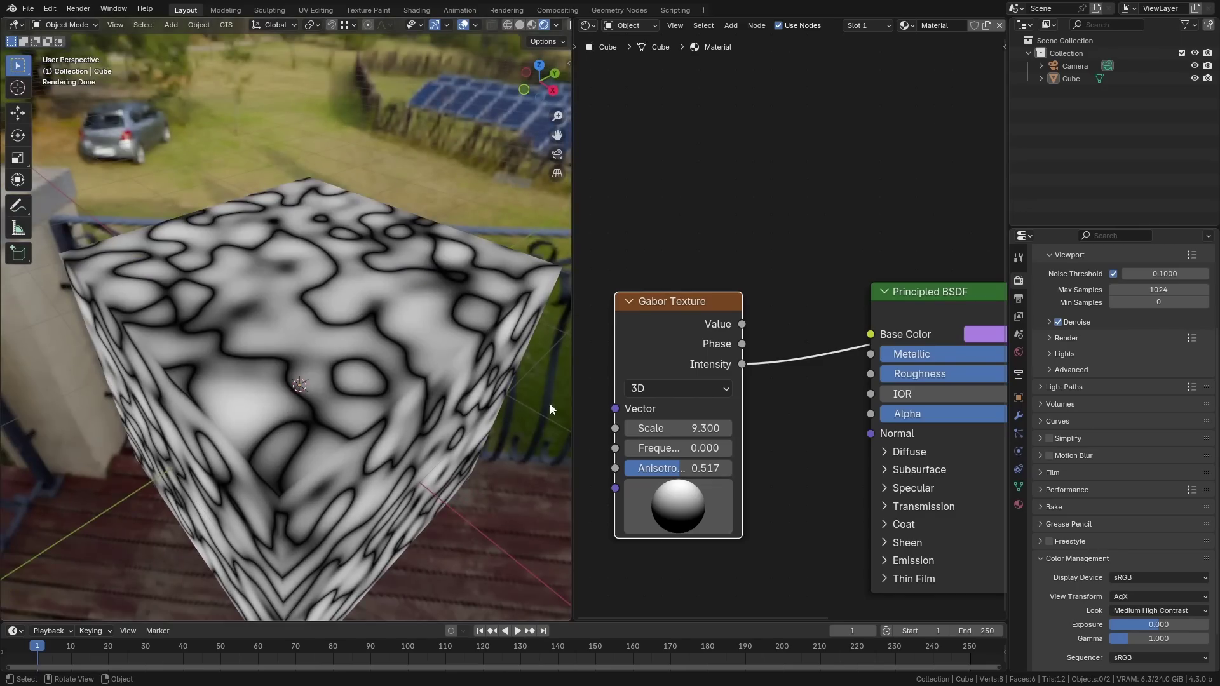
middle_drag(369, 272, 378, 338)
scroll(337, 410, up, 3)
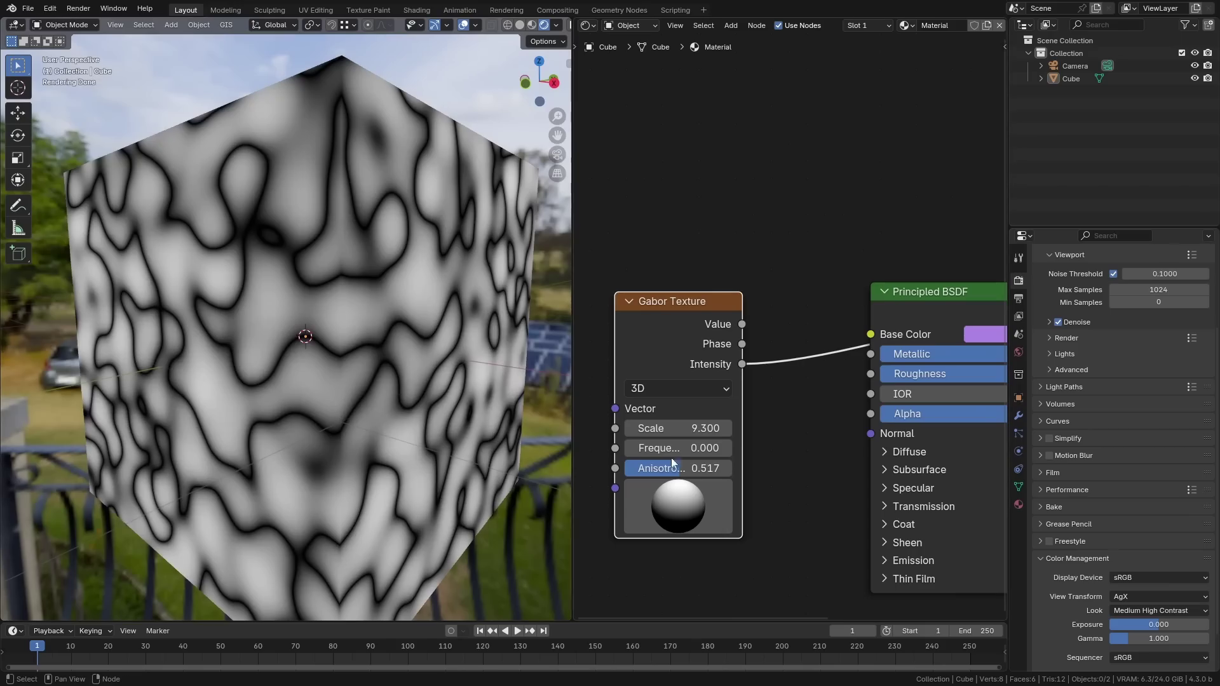
mouse_move(702, 468)
mouse_down()
mouse_move(665, 468)
mouse_move(704, 470)
mouse_up()
drag(673, 448, 700, 469)
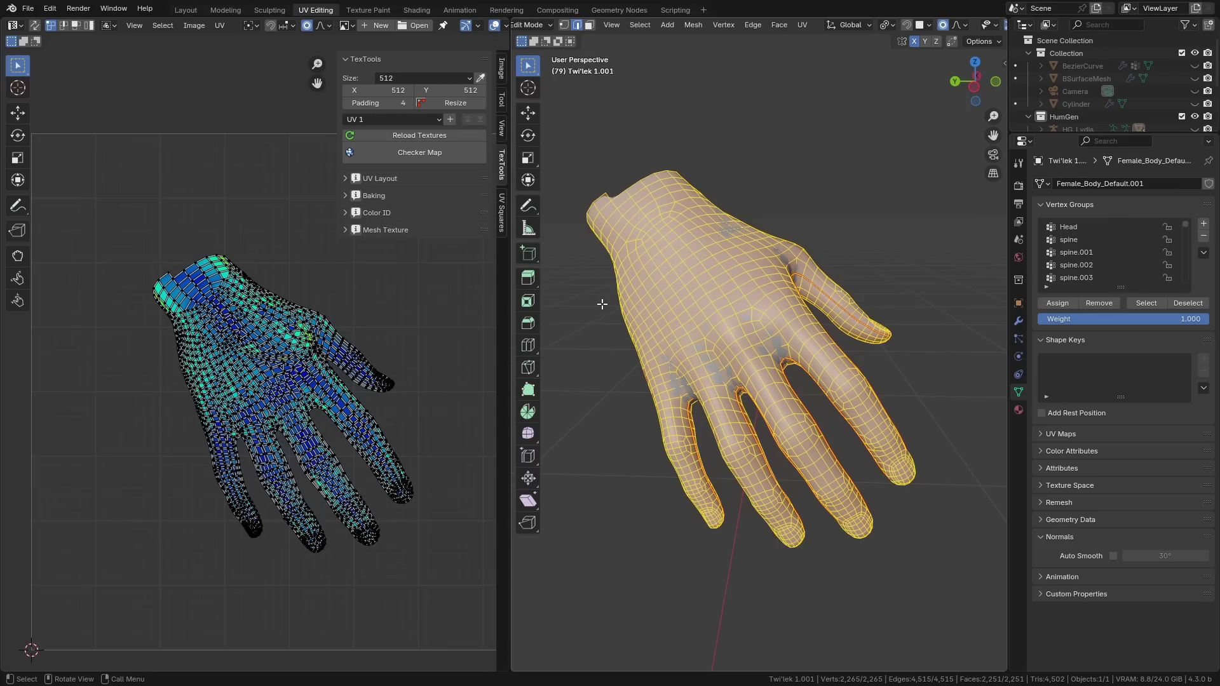
Step: Unwrap the hand's UVs with the Angle Based method
key(u)
mouse_move(565, 295)
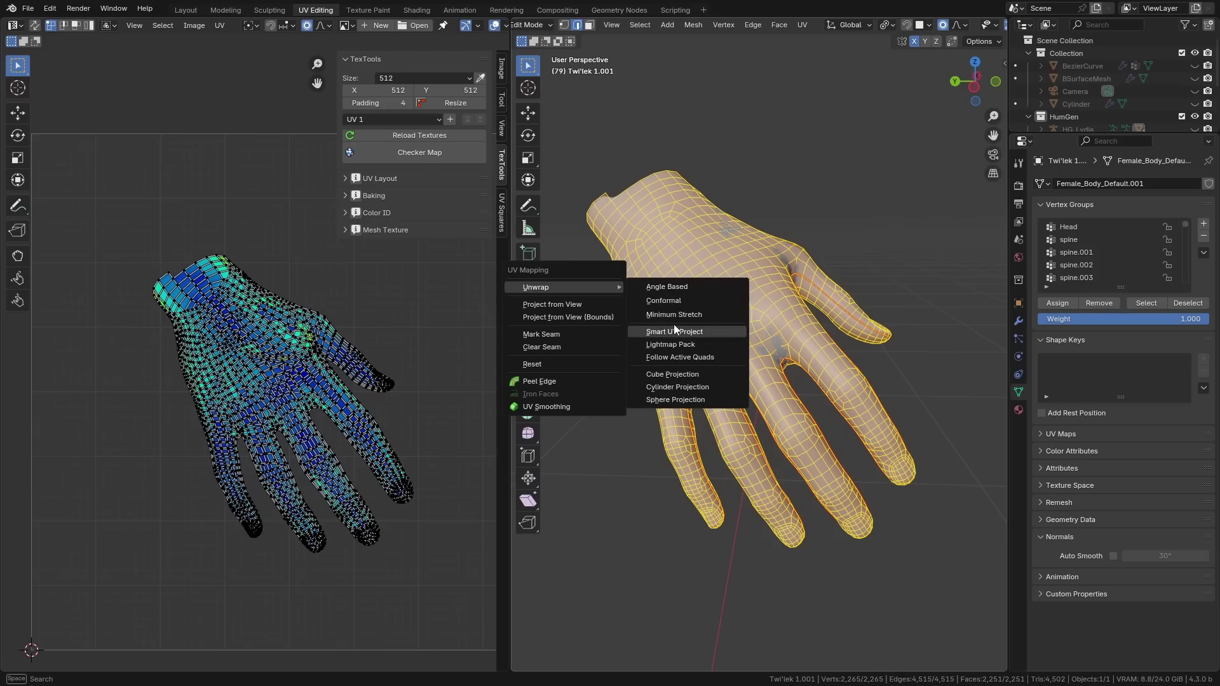
click(692, 287)
scroll(321, 394, down, 2)
scroll(393, 478, up, 4)
scroll(362, 512, up, 2)
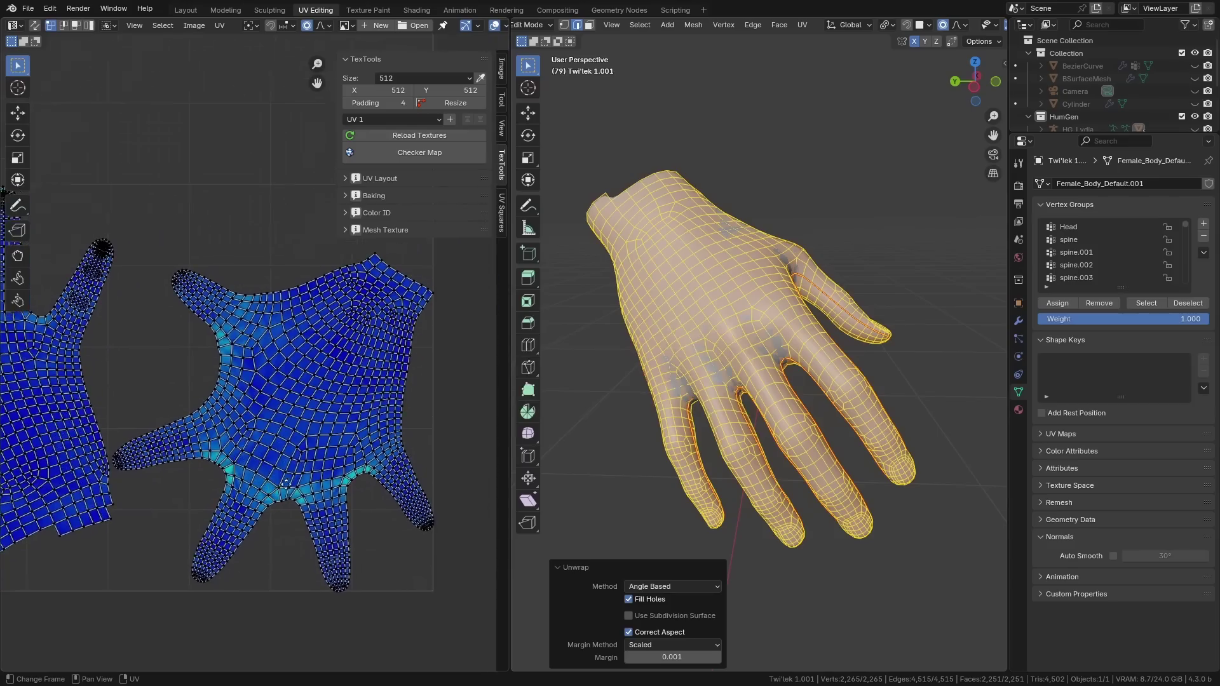
Step: Apply the gravity-arrow checker map to the hand and inspect it from the back
click(424, 150)
click(428, 158)
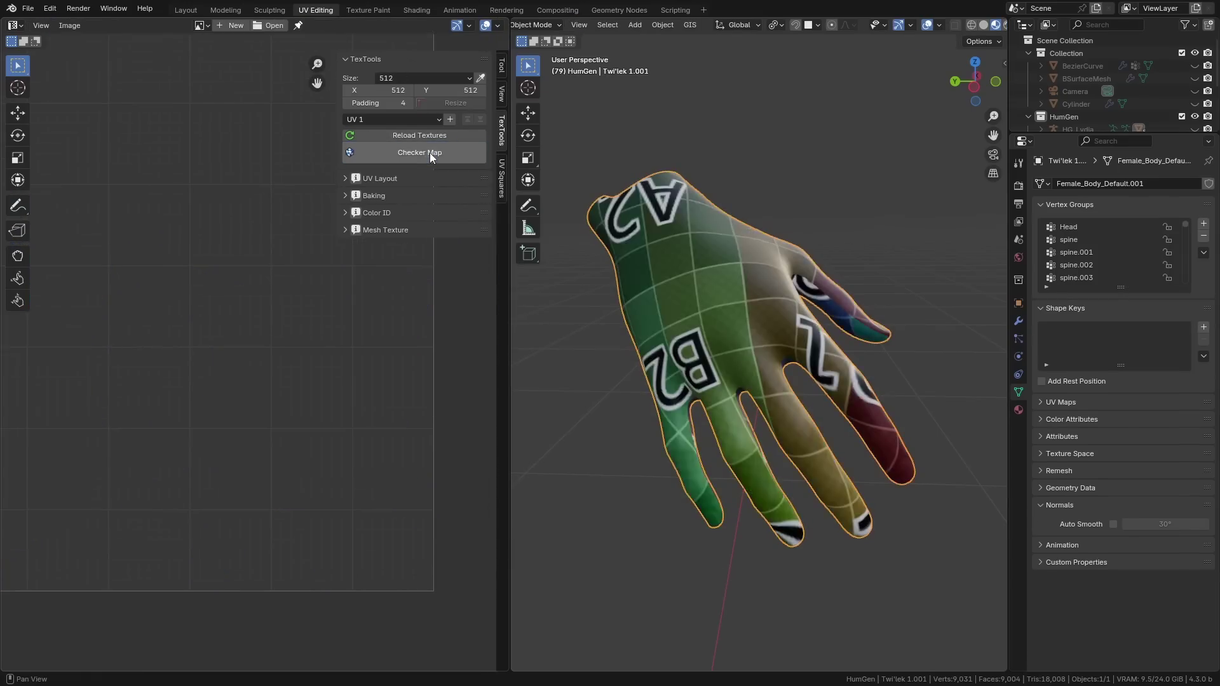
click(430, 152)
middle_drag(771, 319, 632, 416)
scroll(648, 423, up, 2)
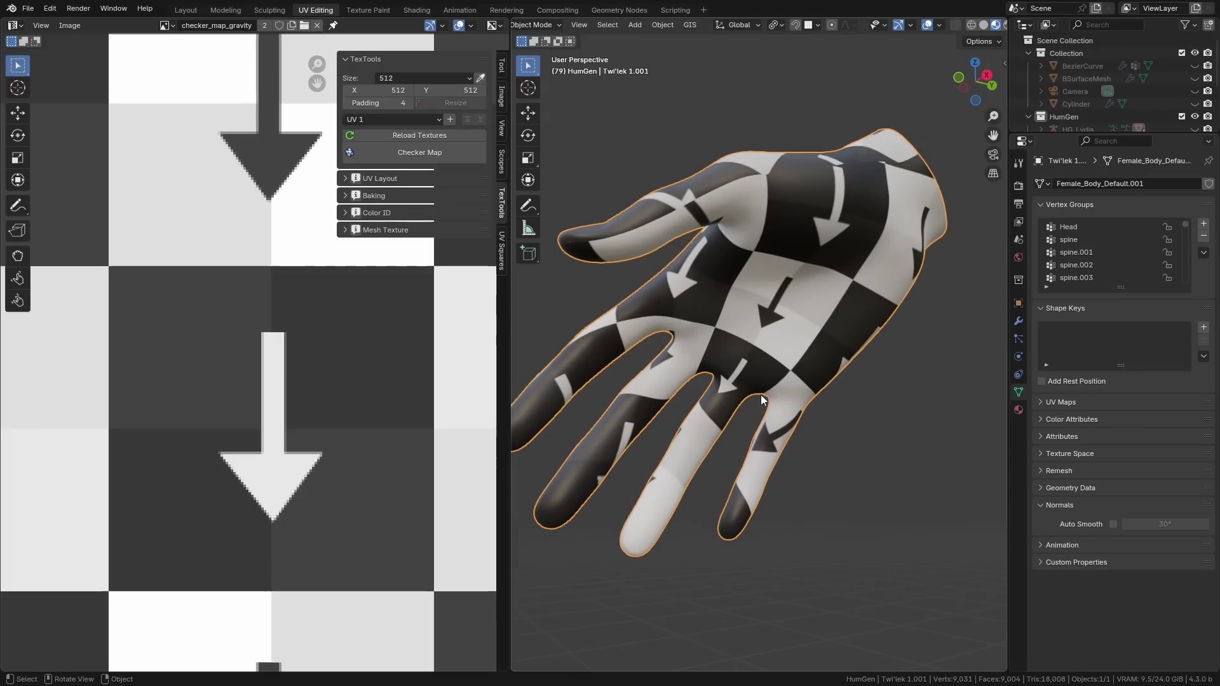
middle_drag(629, 411, 686, 407)
scroll(283, 372, down, 5)
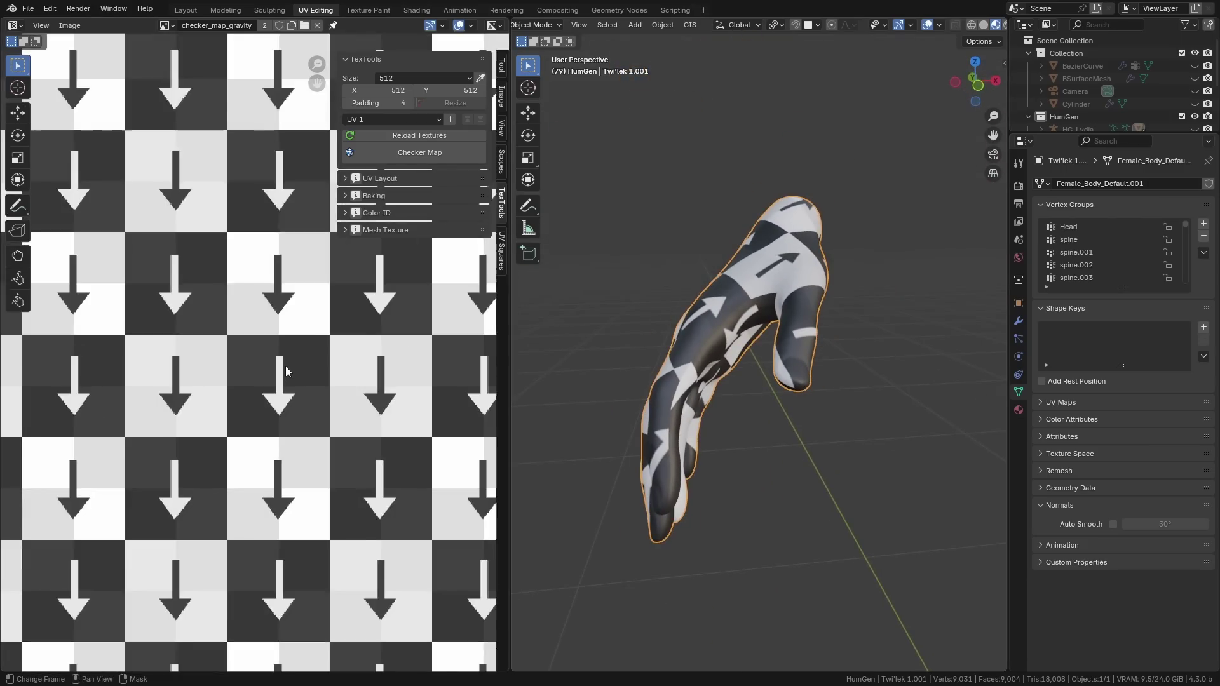
middle_drag(756, 350, 842, 359)
Step: Re-unwrap the hand with Conformal and inspect the checker stretch on palm and back
key(Tab)
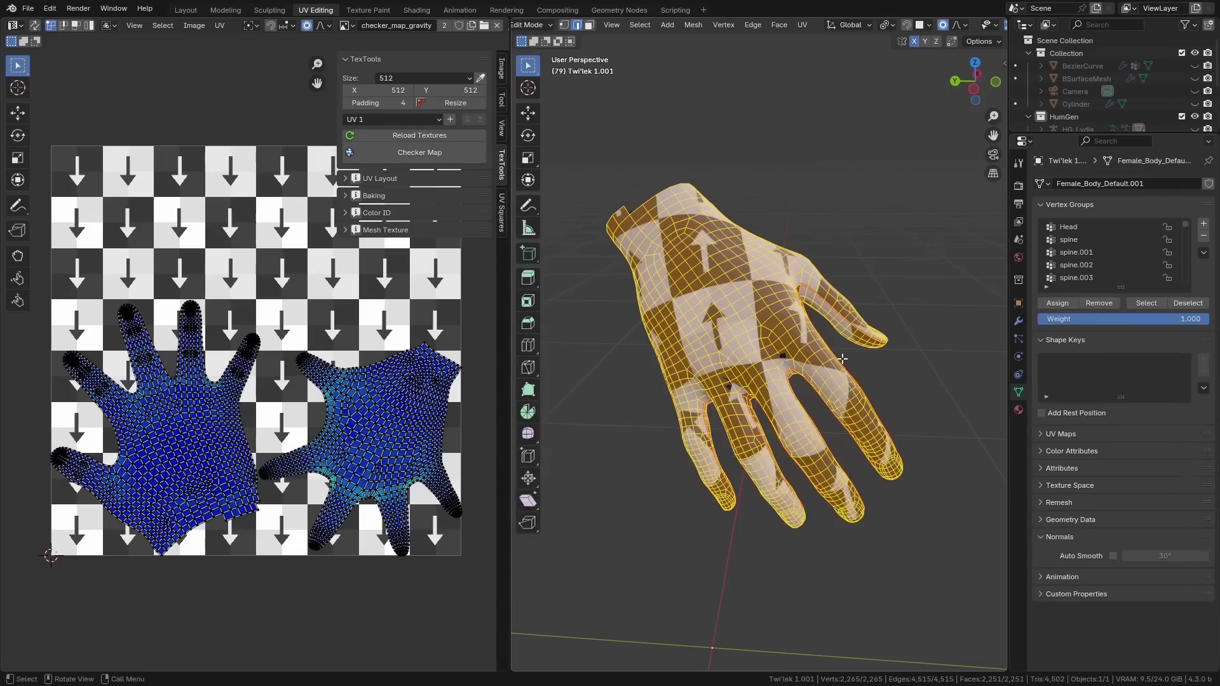
key(u)
click(919, 369)
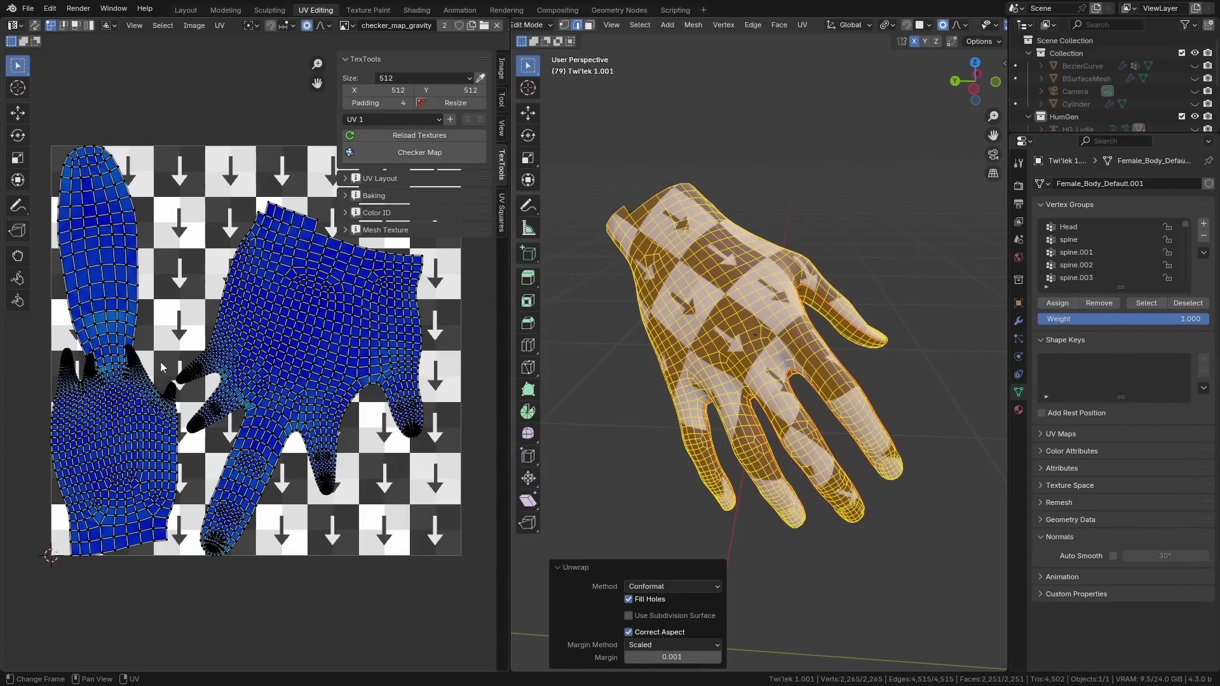
middle_drag(756, 372, 759, 462)
scroll(759, 463, up, 2)
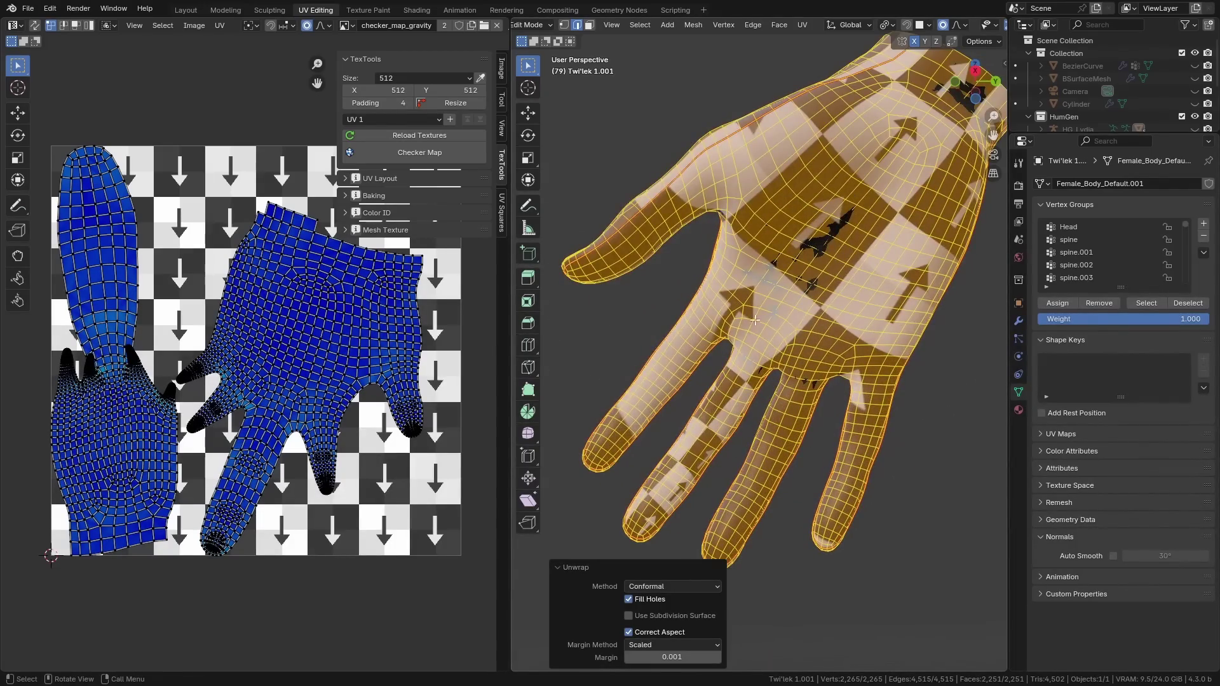
scroll(661, 470, up, 3)
scroll(780, 358, down, 4)
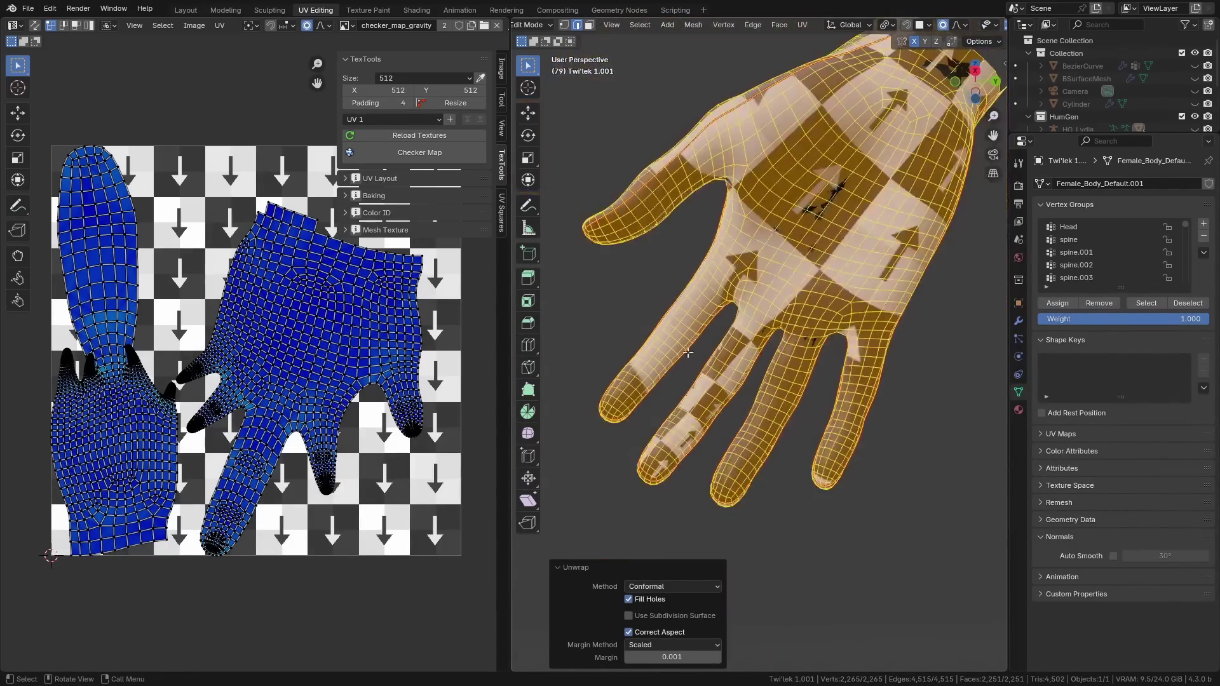
middle_drag(781, 358, 784, 326)
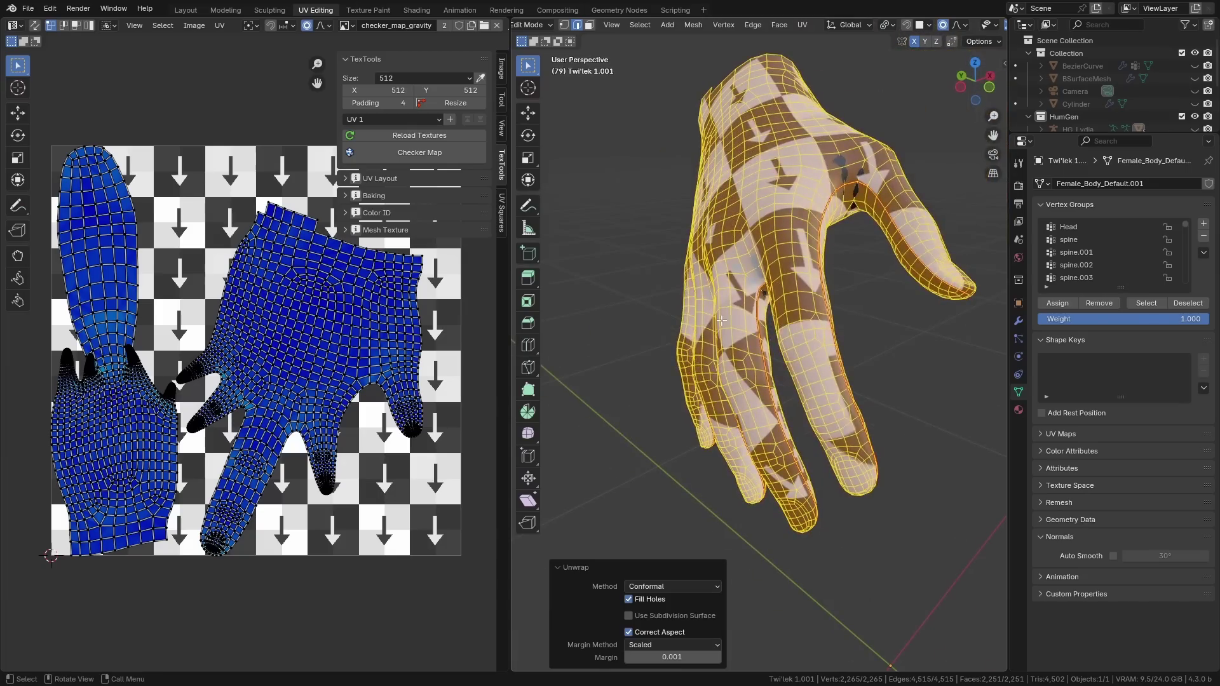
Step: Re-unwrap the hand's UVs using the Minimum Stretch method
key(u)
mouse_move(722, 320)
click(810, 352)
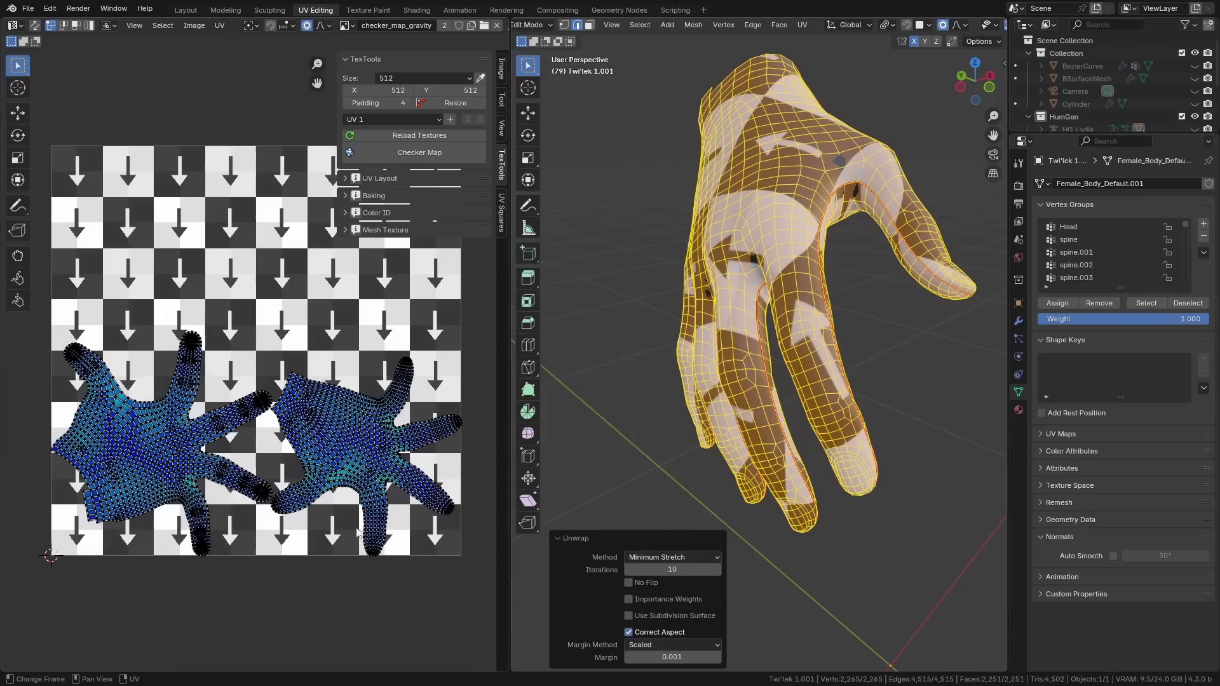
scroll(371, 501, up, 2)
middle_drag(819, 286, 848, 268)
scroll(833, 276, up, 3)
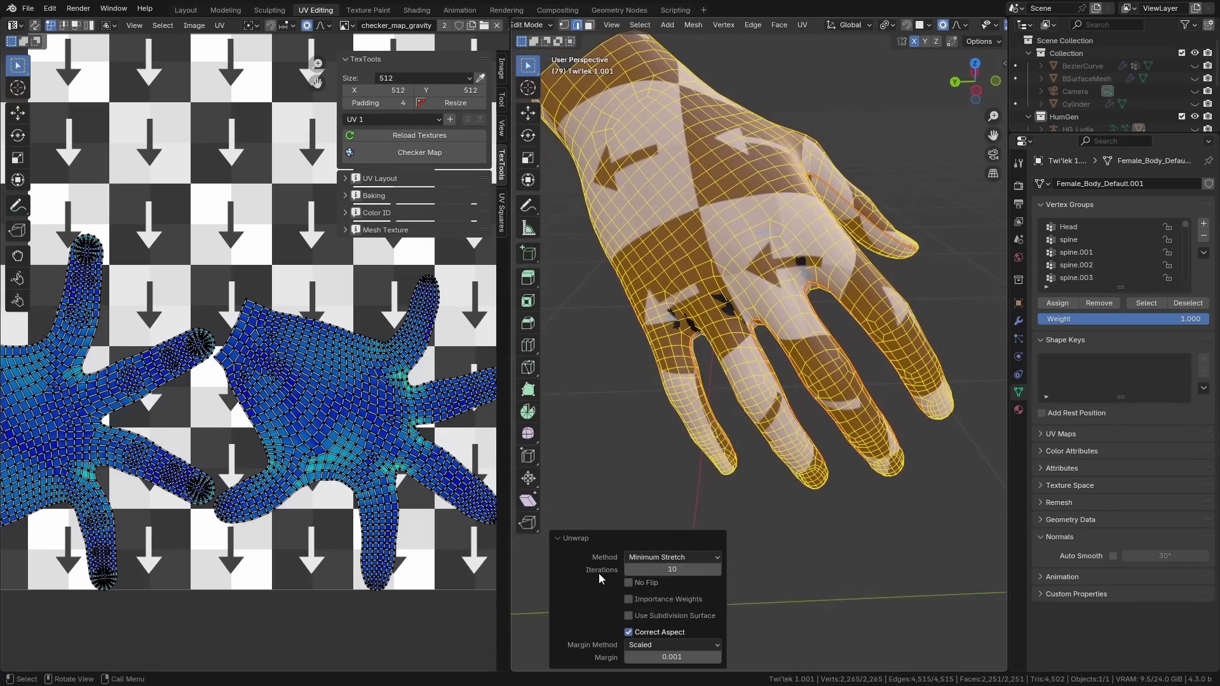
Step: Set the Minimum Stretch unwrap iterations to 30
click(719, 570)
click(718, 571)
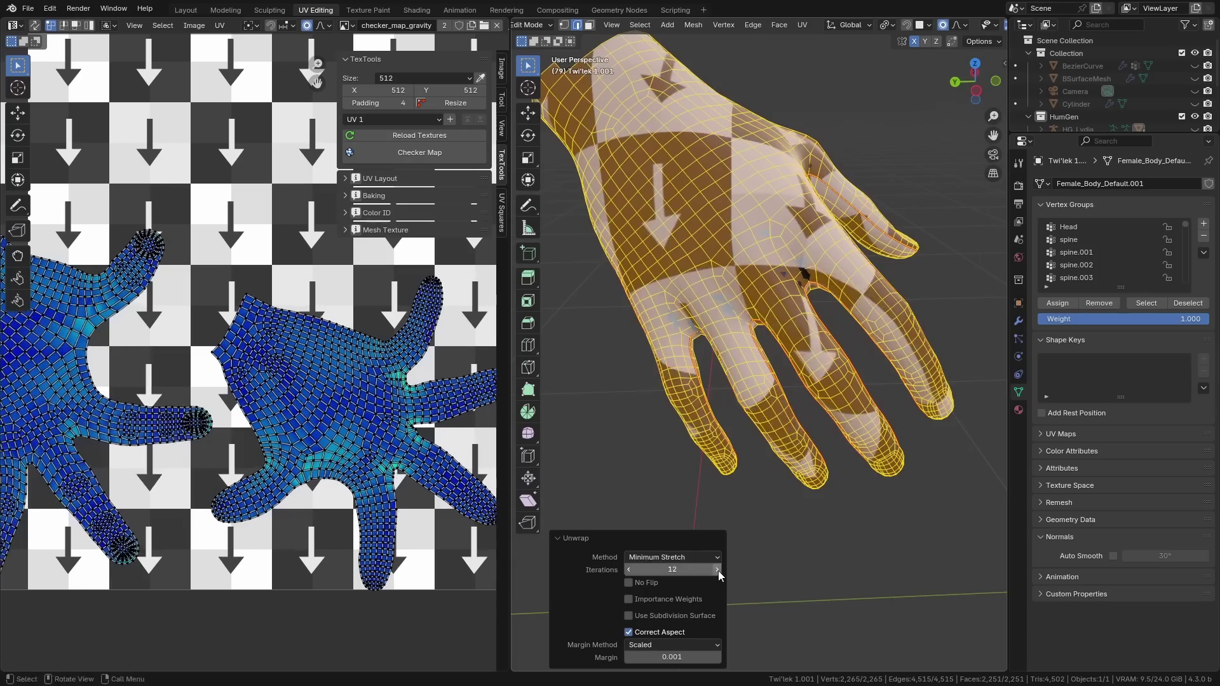
click(718, 571)
click(718, 571)
click(717, 570)
click(717, 570)
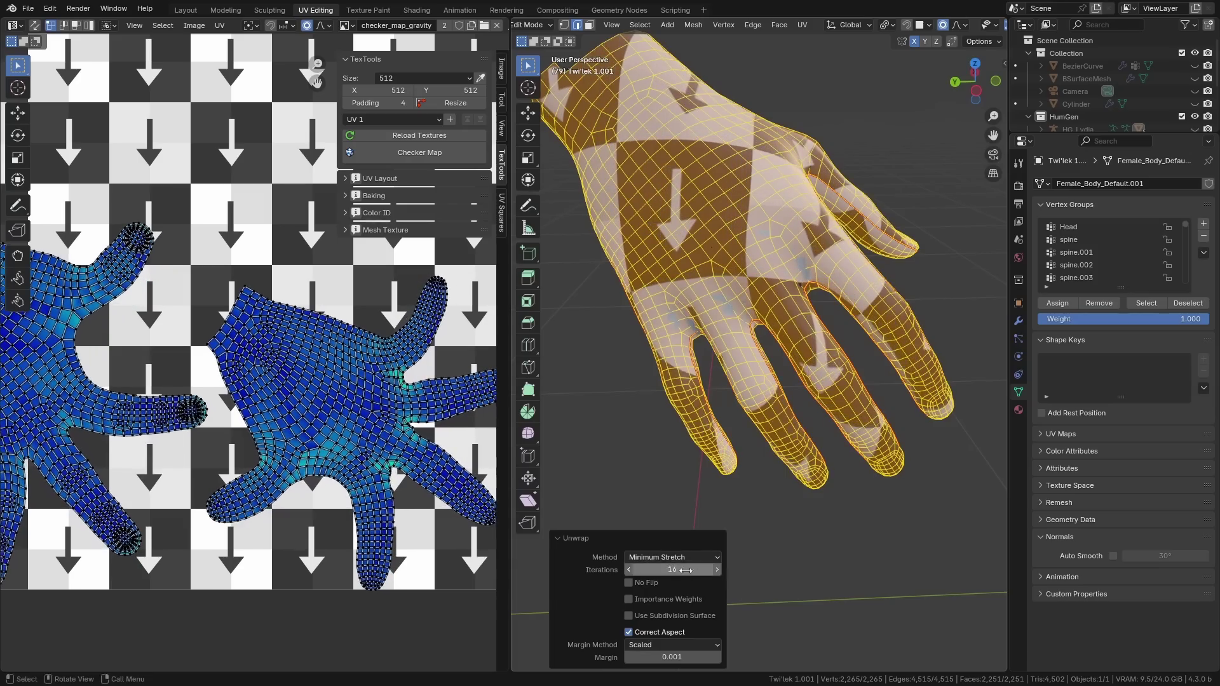
click(680, 569)
text(30)
key(Return)
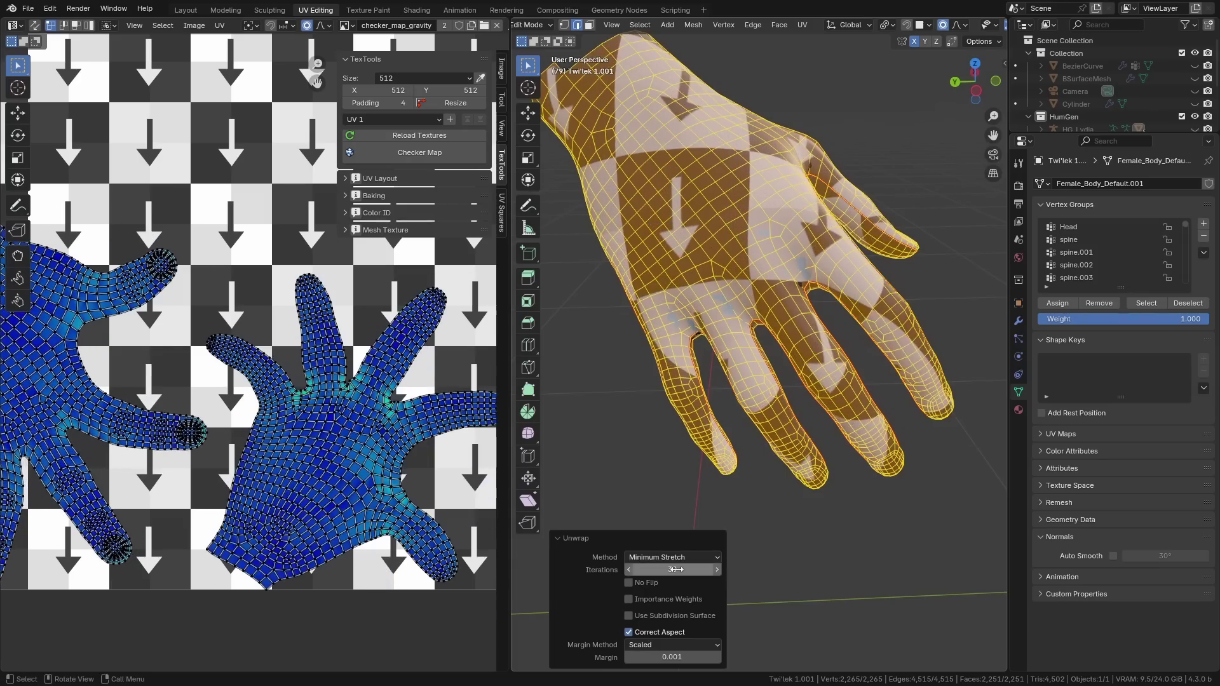
Step: Return to Object Mode and orbit the hand to inspect the arrow checker texture
key(Tab)
middle_drag(826, 307, 798, 381)
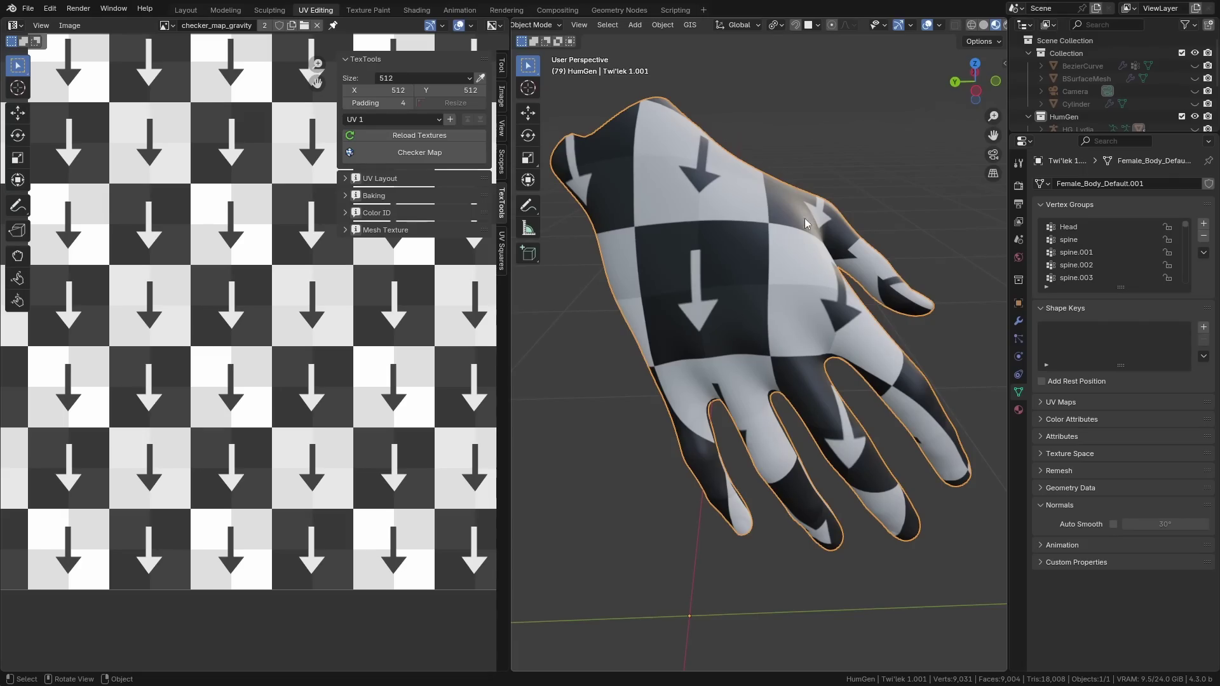
middle_drag(791, 304, 837, 263)
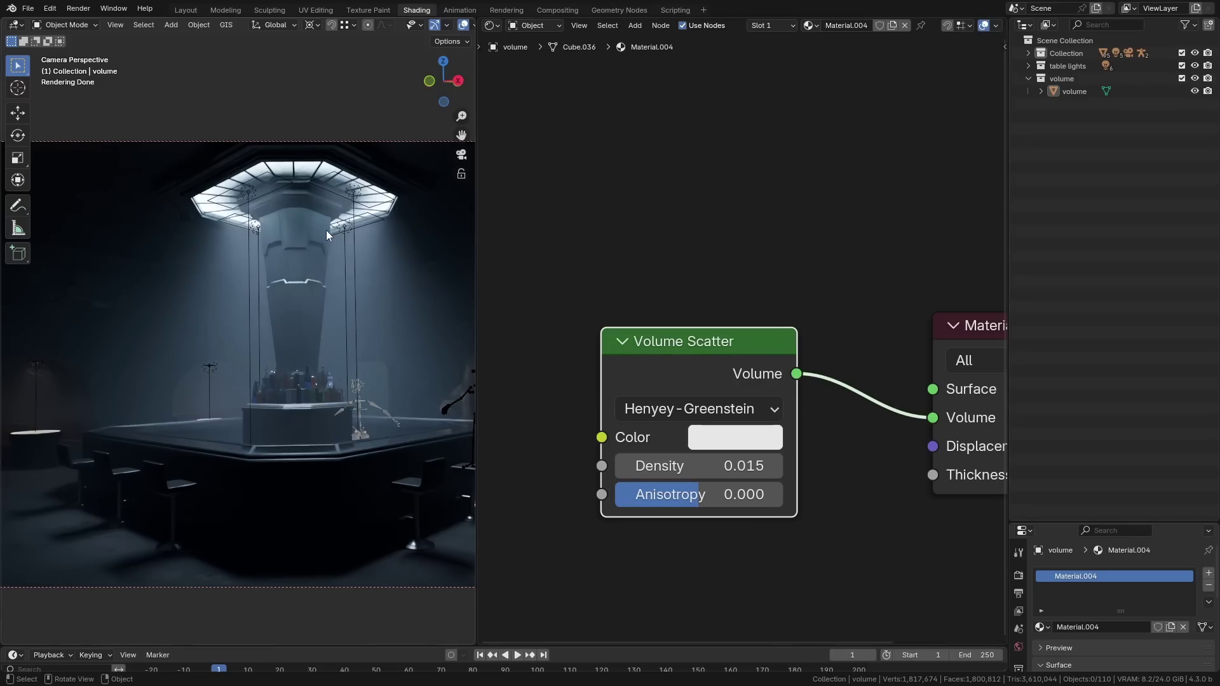
Step: Open the Volume Scatter phase dropdown, keep Henyey-Greenstein, then reopen the phase list
click(708, 409)
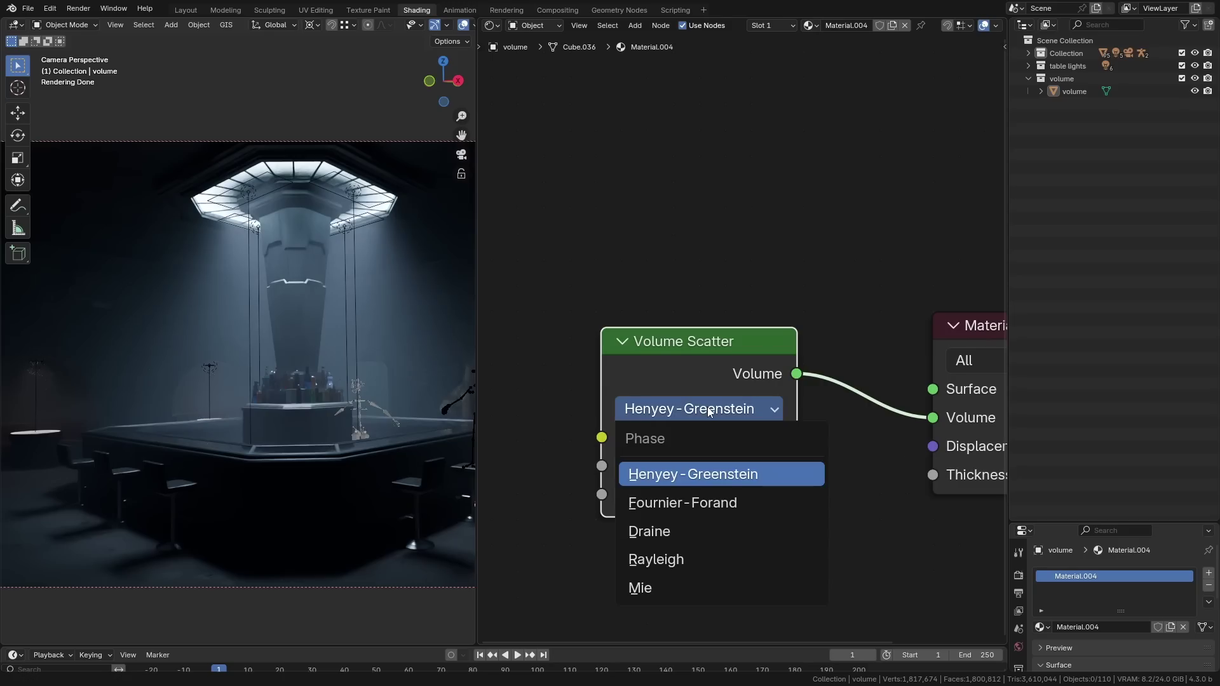
click(716, 475)
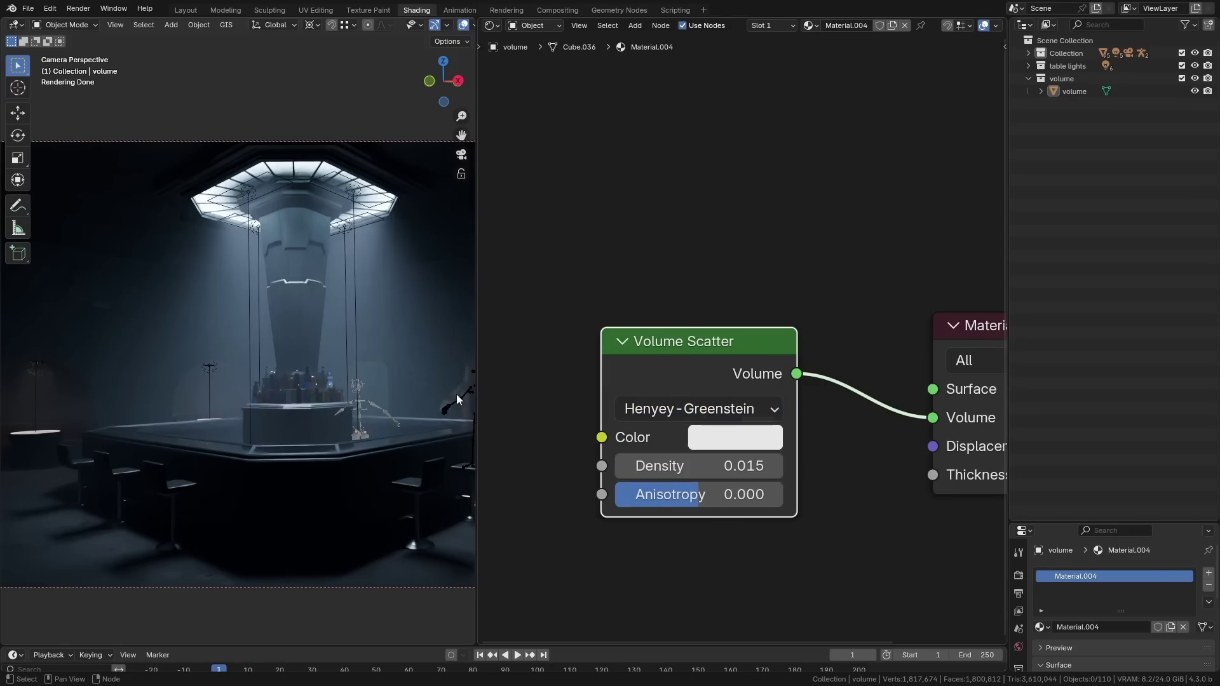
click(722, 410)
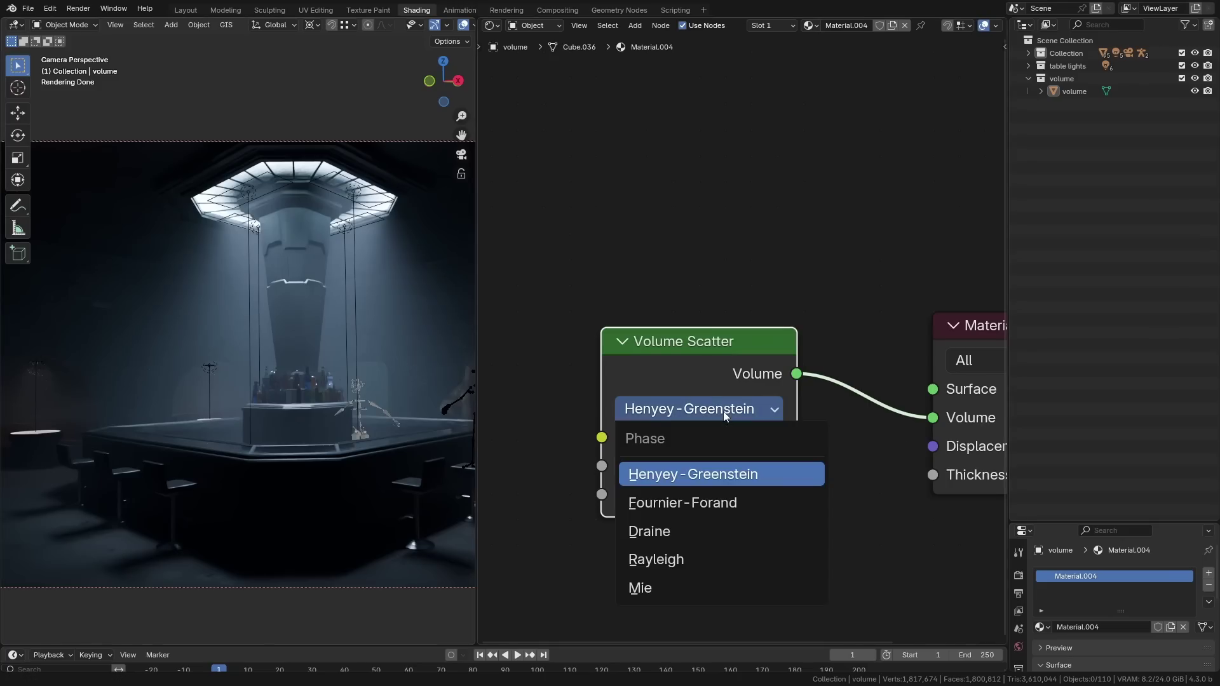
Step: Switch the phase to Fournier-Forand and adjust its Density and Backscatter
click(690, 503)
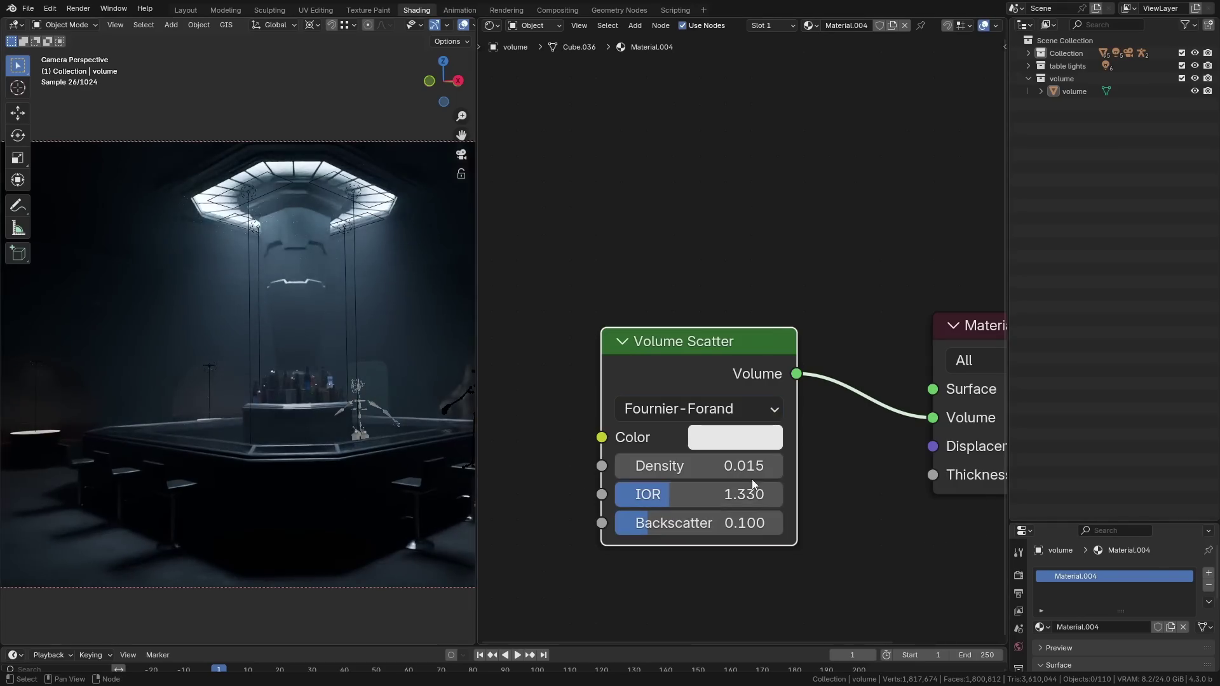
mouse_move(699, 466)
mouse_down()
mouse_move(791, 466)
mouse_move(686, 466)
mouse_up()
drag(664, 531, 689, 494)
Step: Try the Draine phase, then settle on Rayleigh with Density 0.035
click(674, 409)
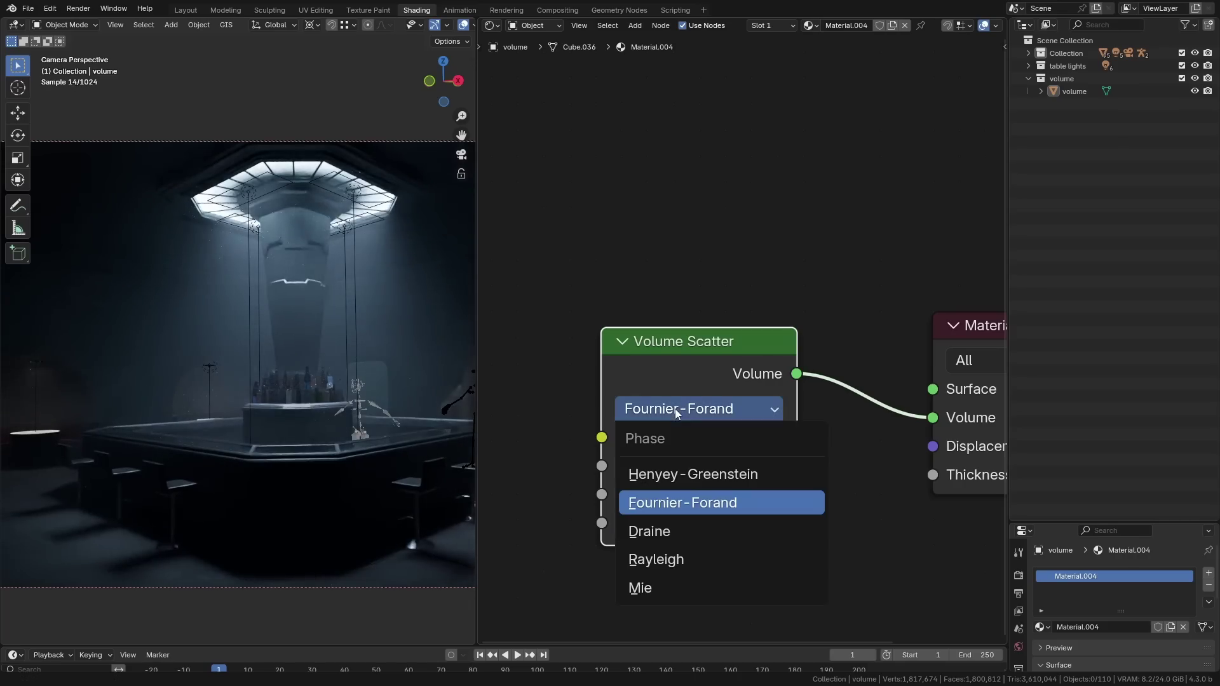
click(665, 534)
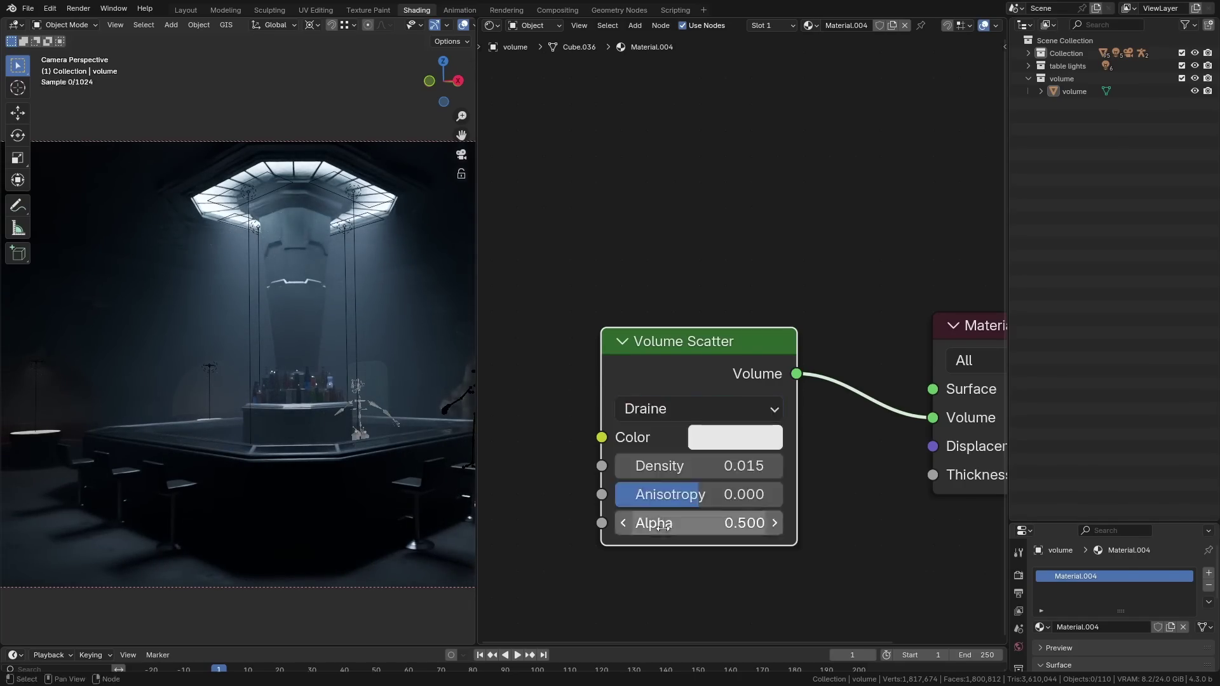
click(662, 409)
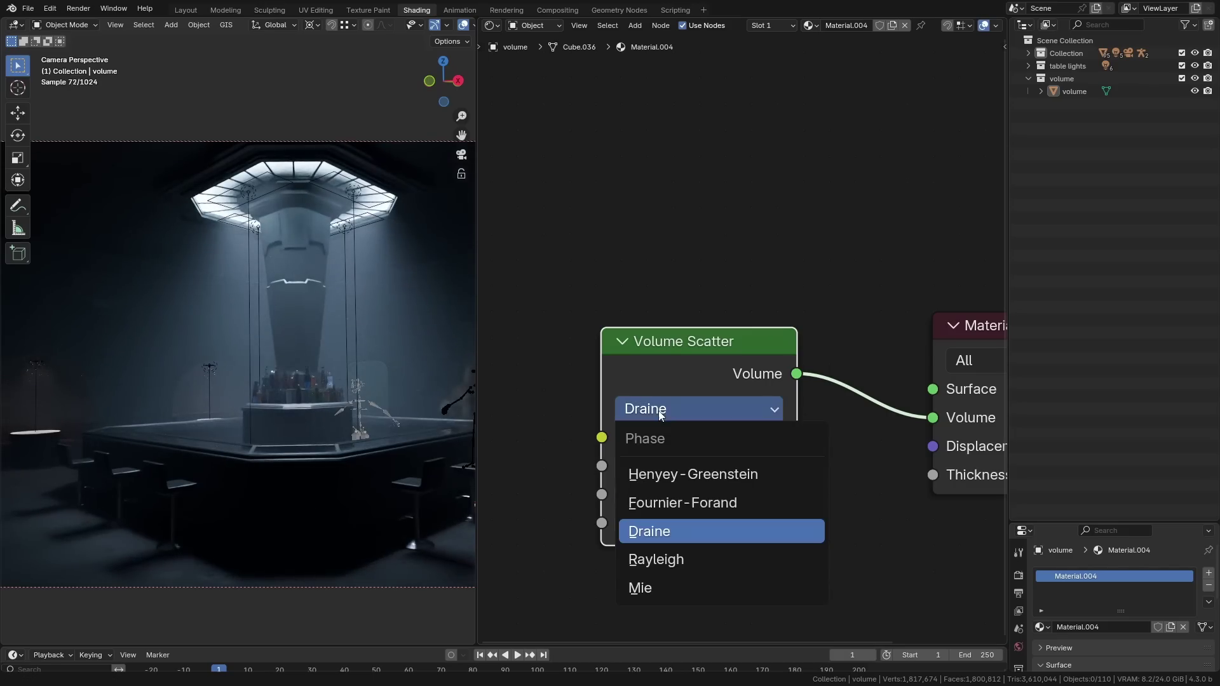
click(688, 558)
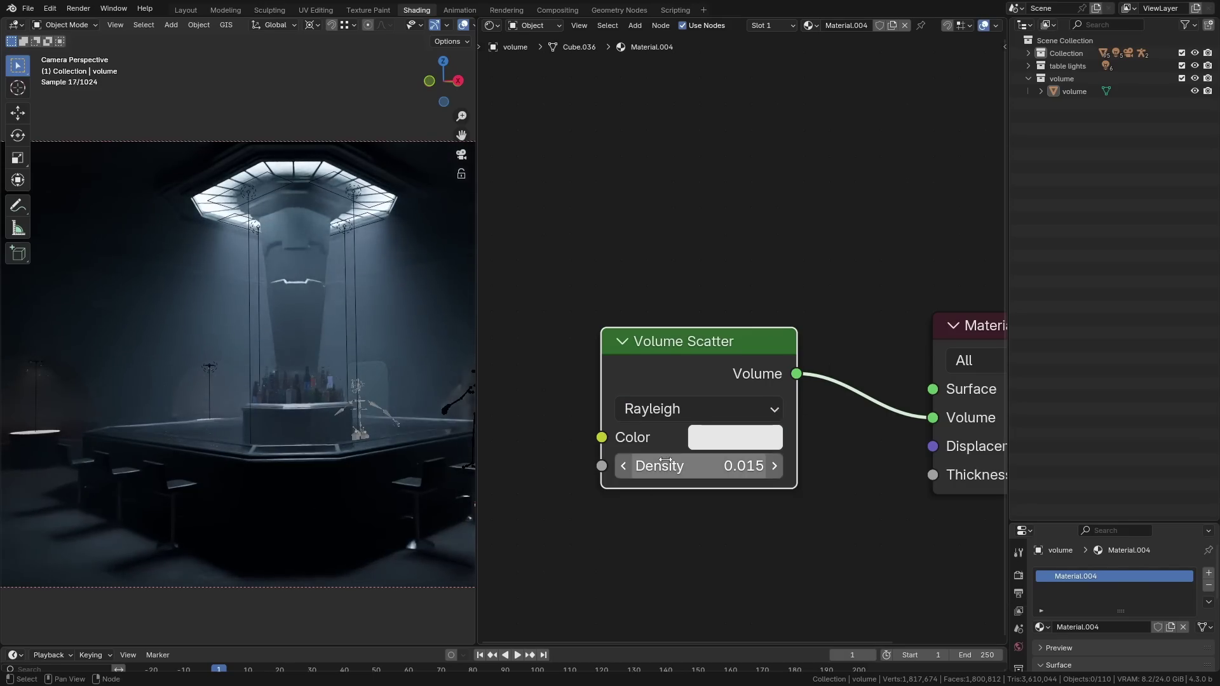
mouse_move(699, 465)
mouse_down()
mouse_move(673, 466)
mouse_move(724, 466)
mouse_move(699, 465)
mouse_up()
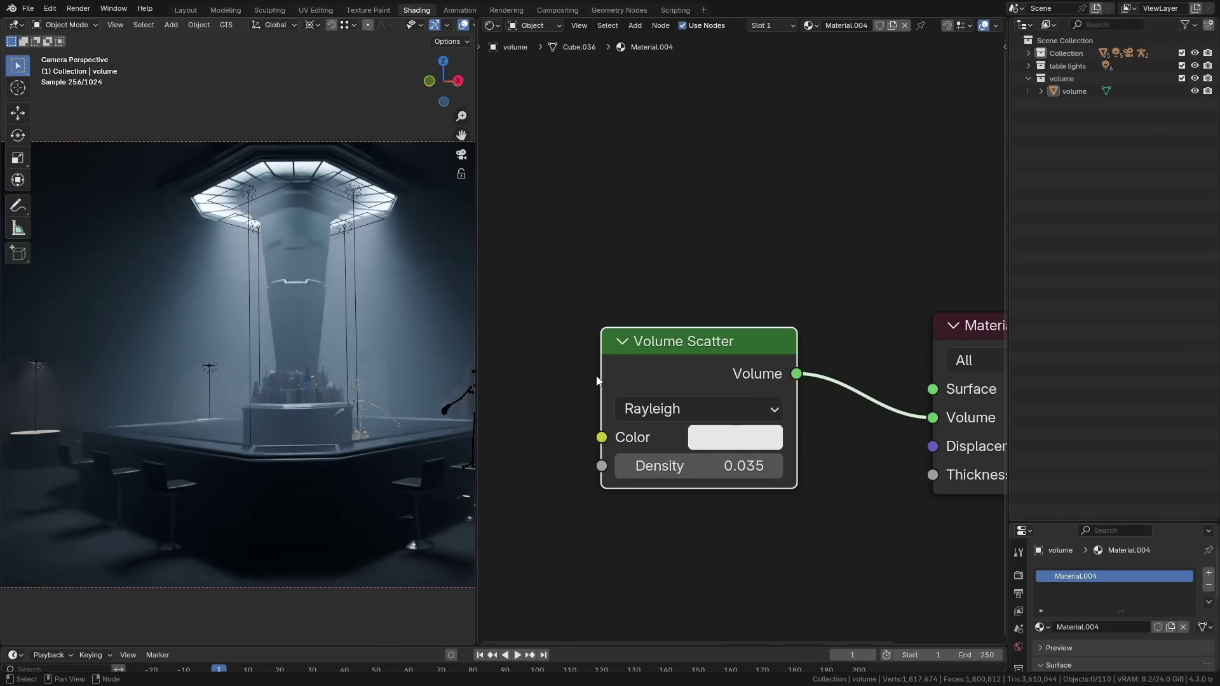
Step: Switch the phase to Mie with Density 0.285 and Diameter 17.400, then review the phase list
click(696, 403)
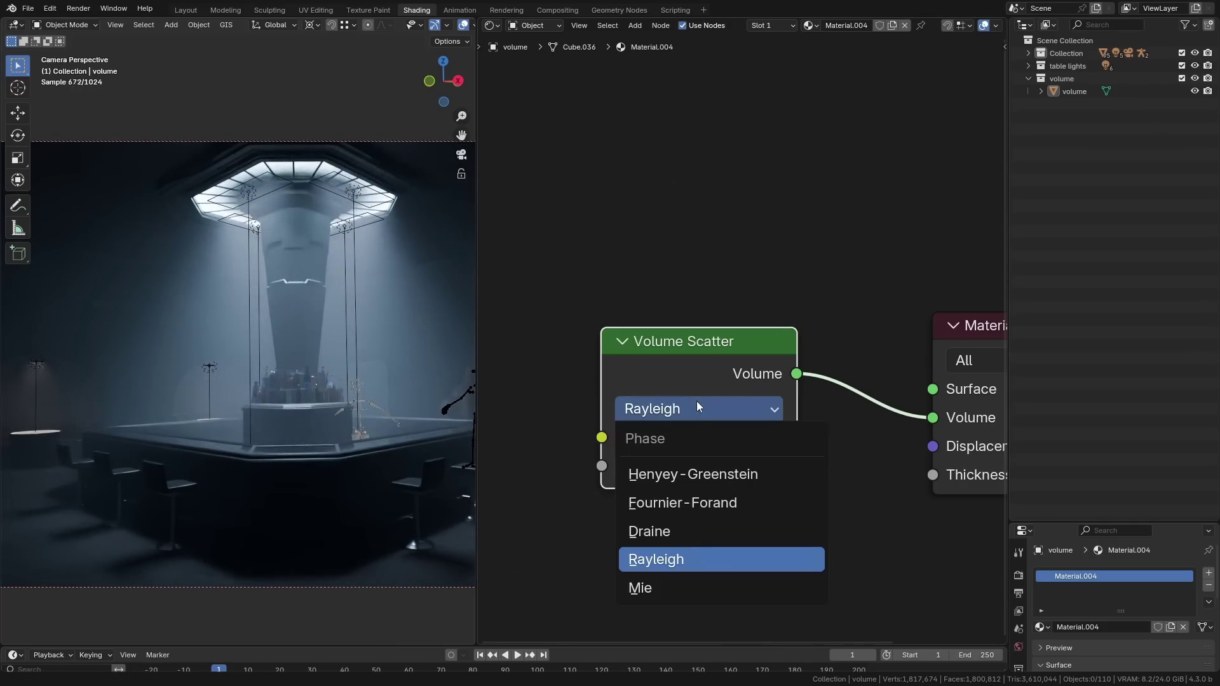
click(673, 588)
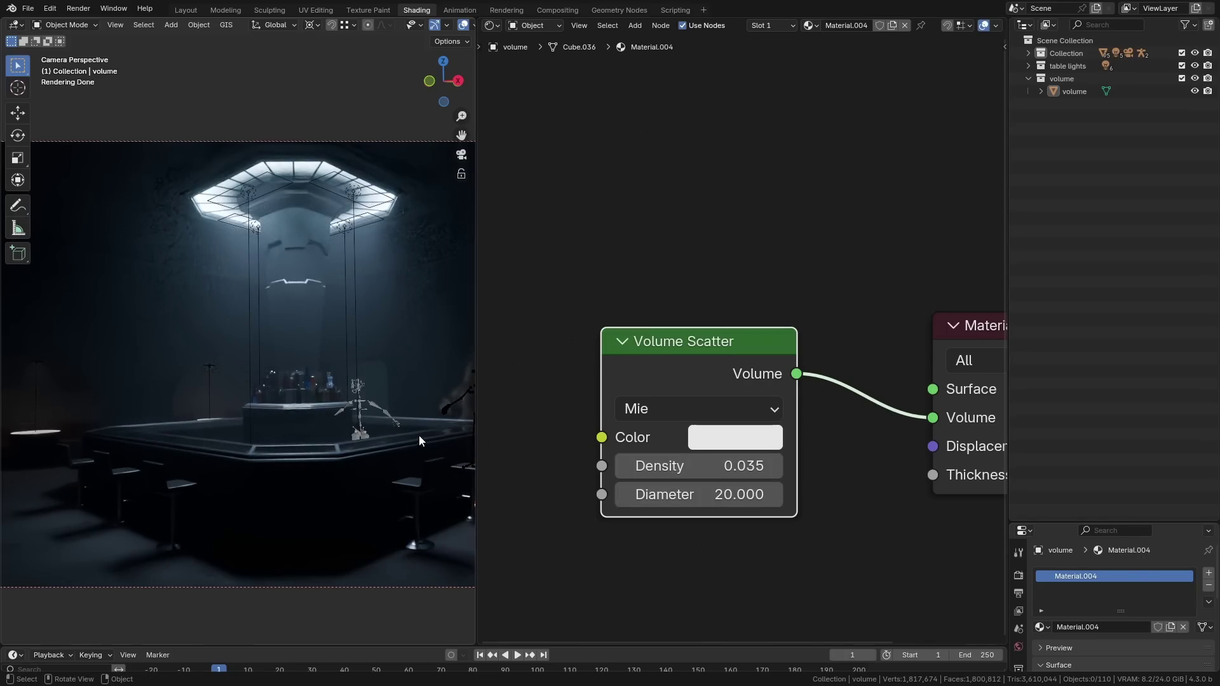
drag(686, 470, 632, 494)
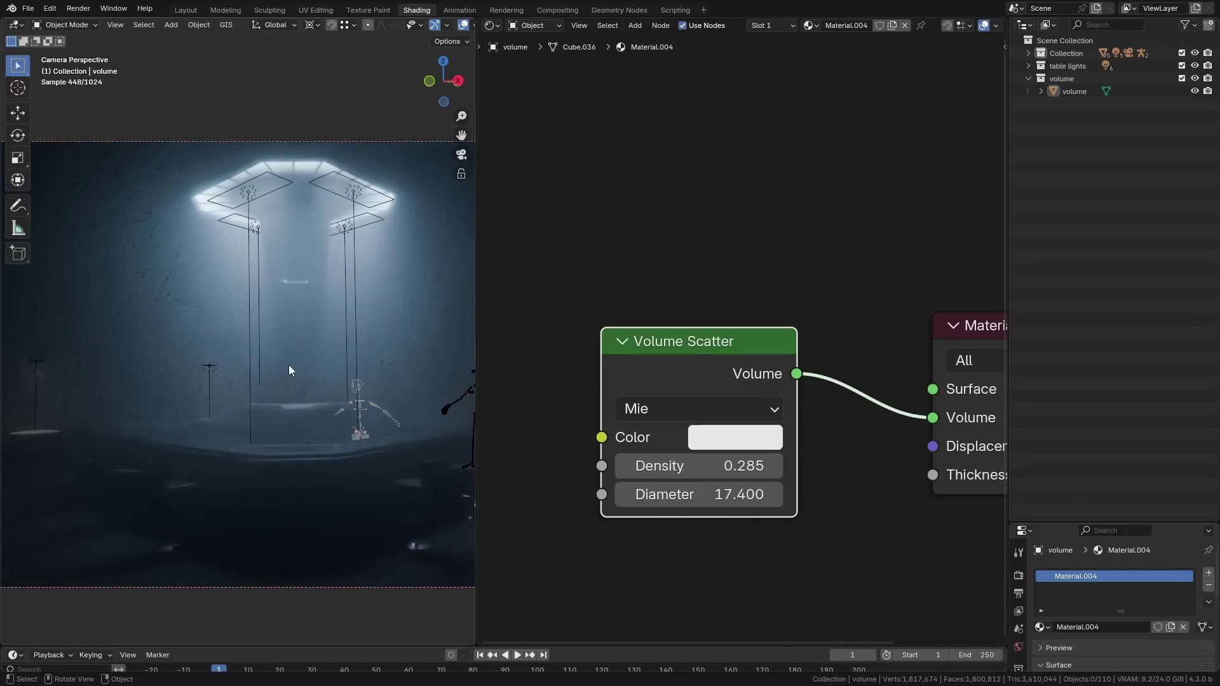
click(650, 403)
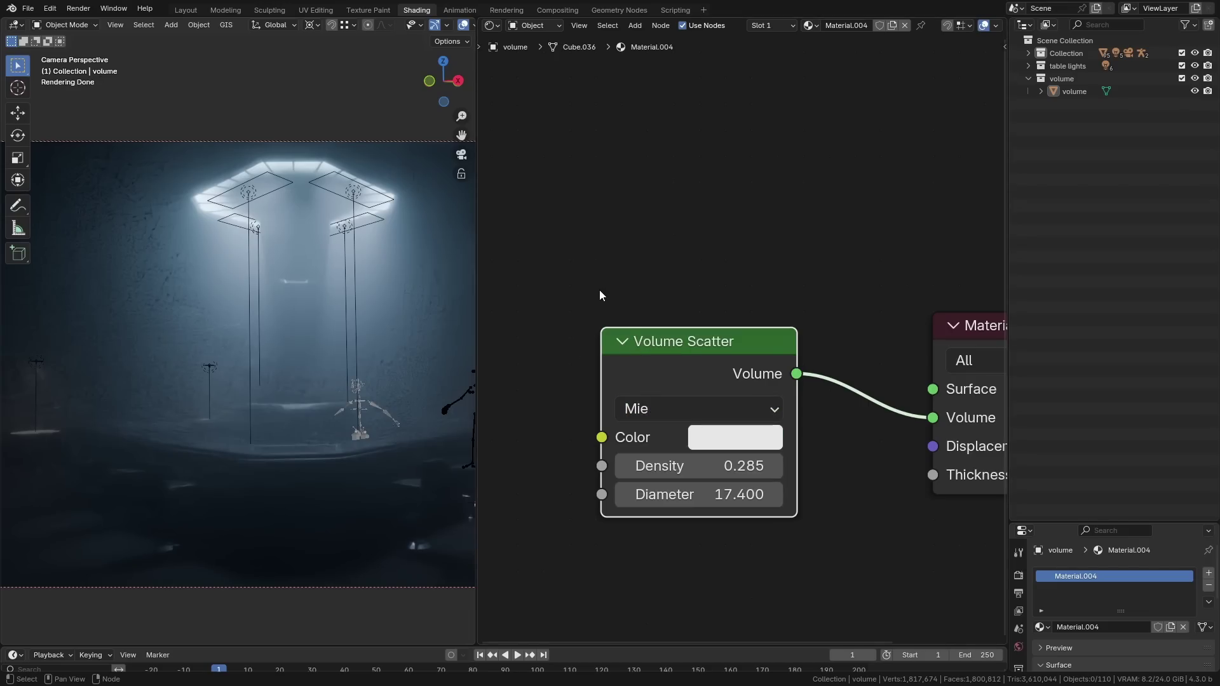